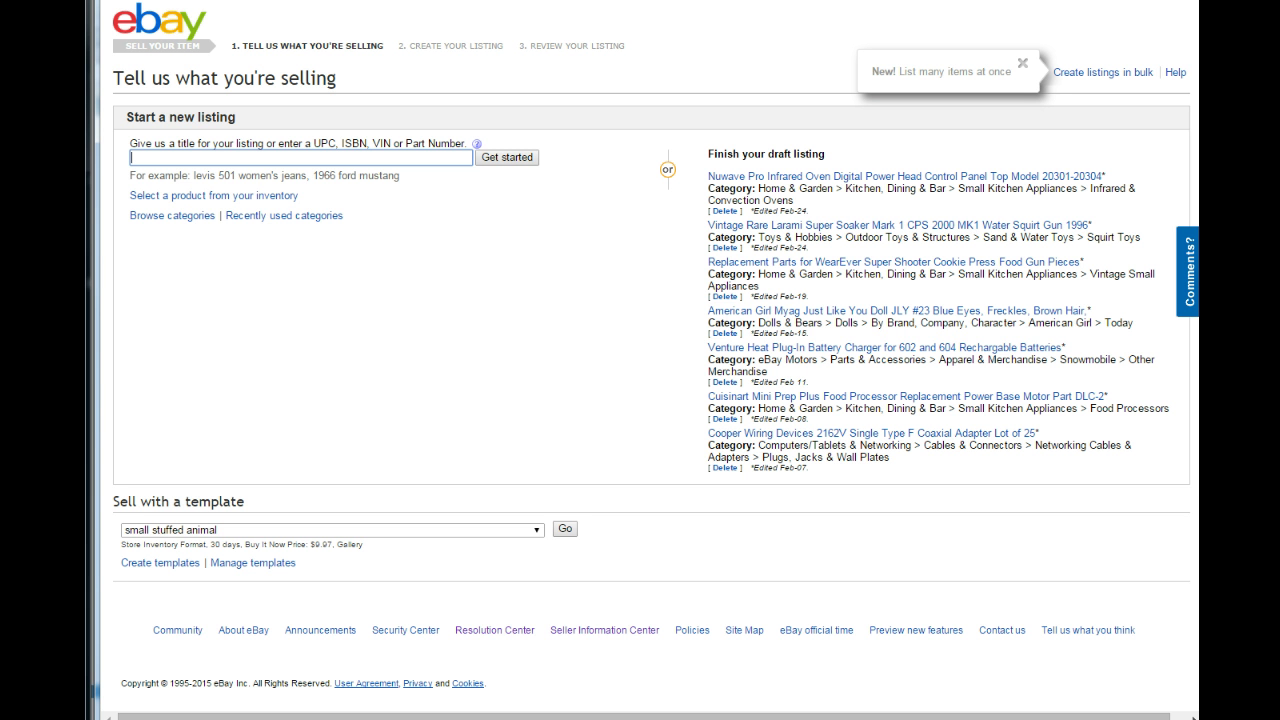
Start a new listing with the title "Keurig B60 Coffee Maker Replacement Parts".
text(Keurig )
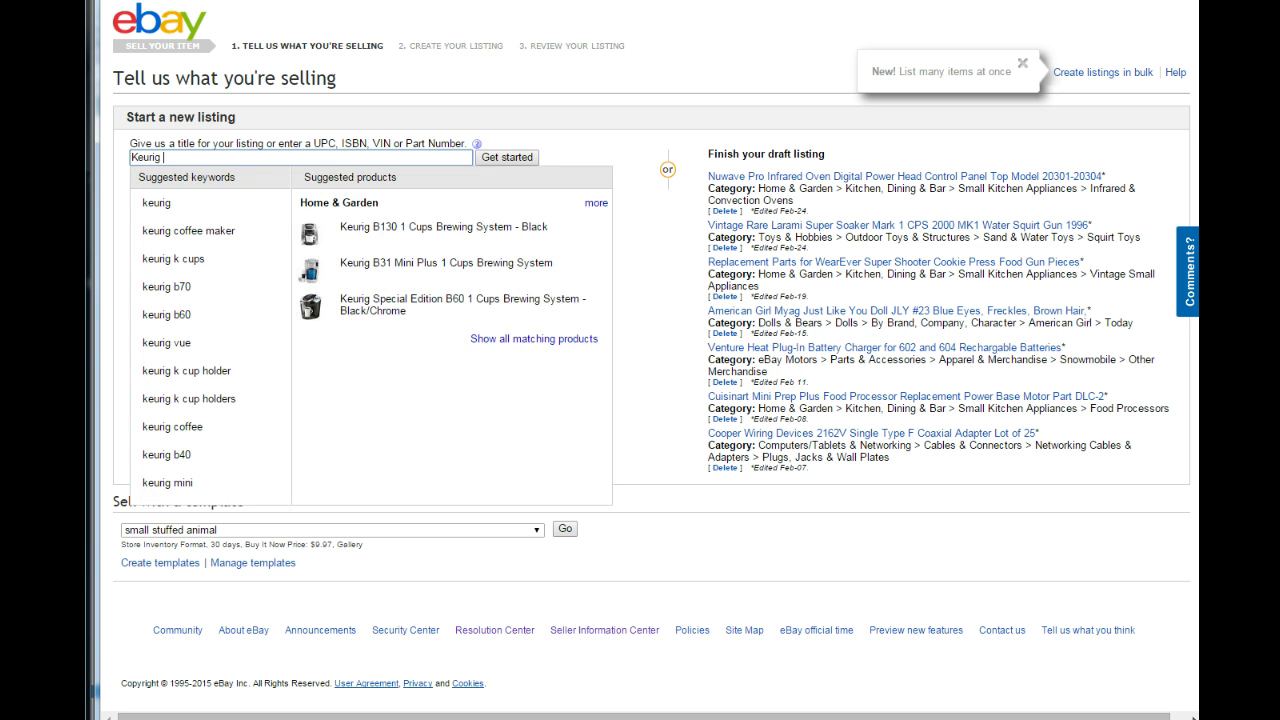
text(B65)
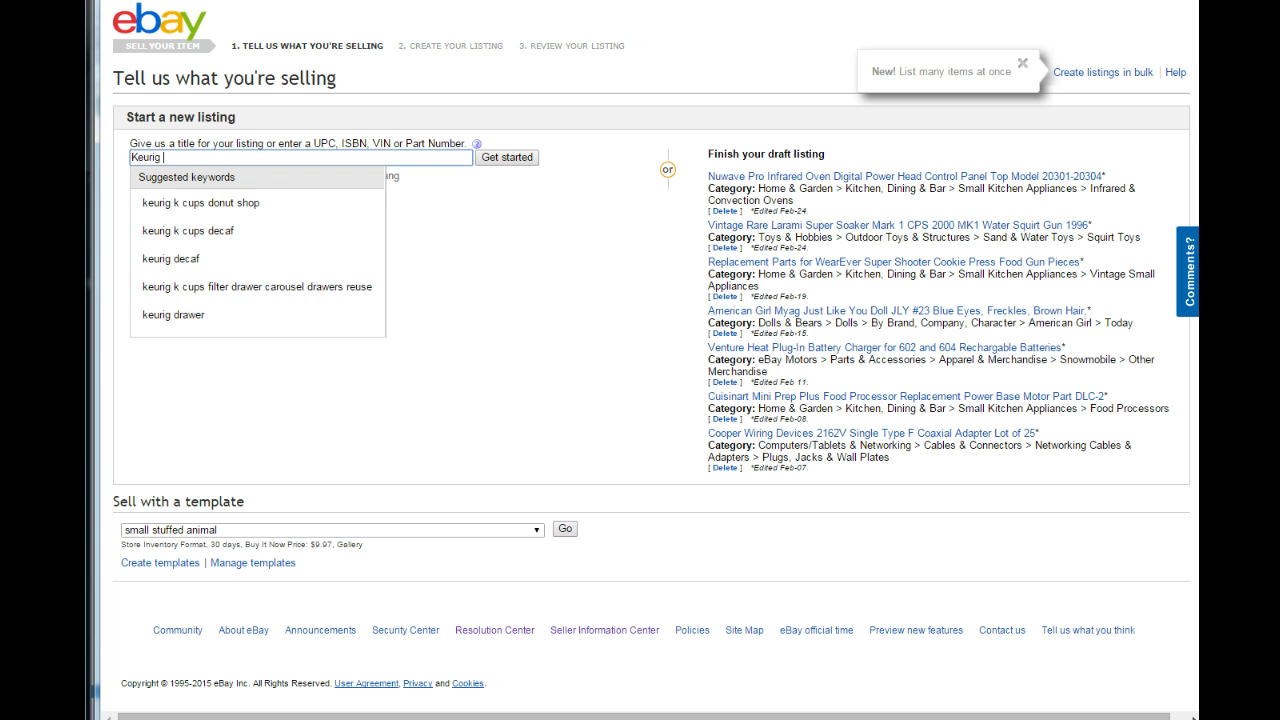
text(0)
key(BackSpace)
key(BackSpace)
text(0 Replac)
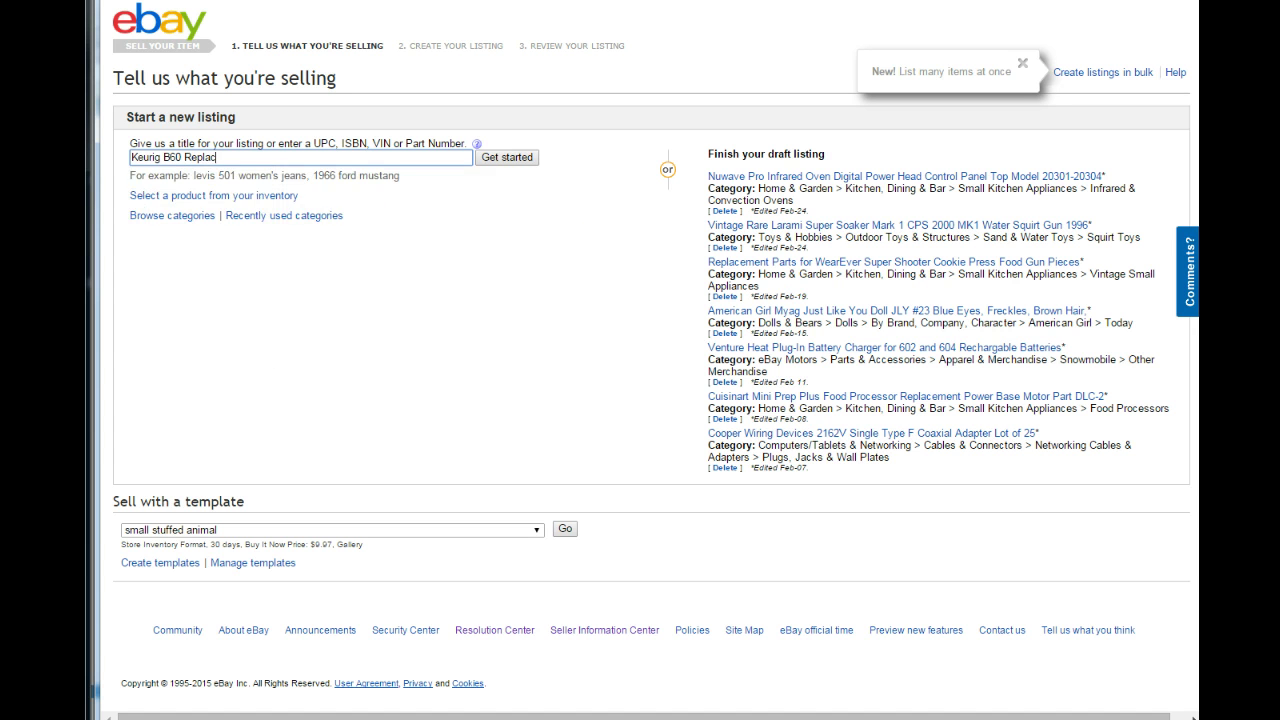
text(ement PartsCoffee M)
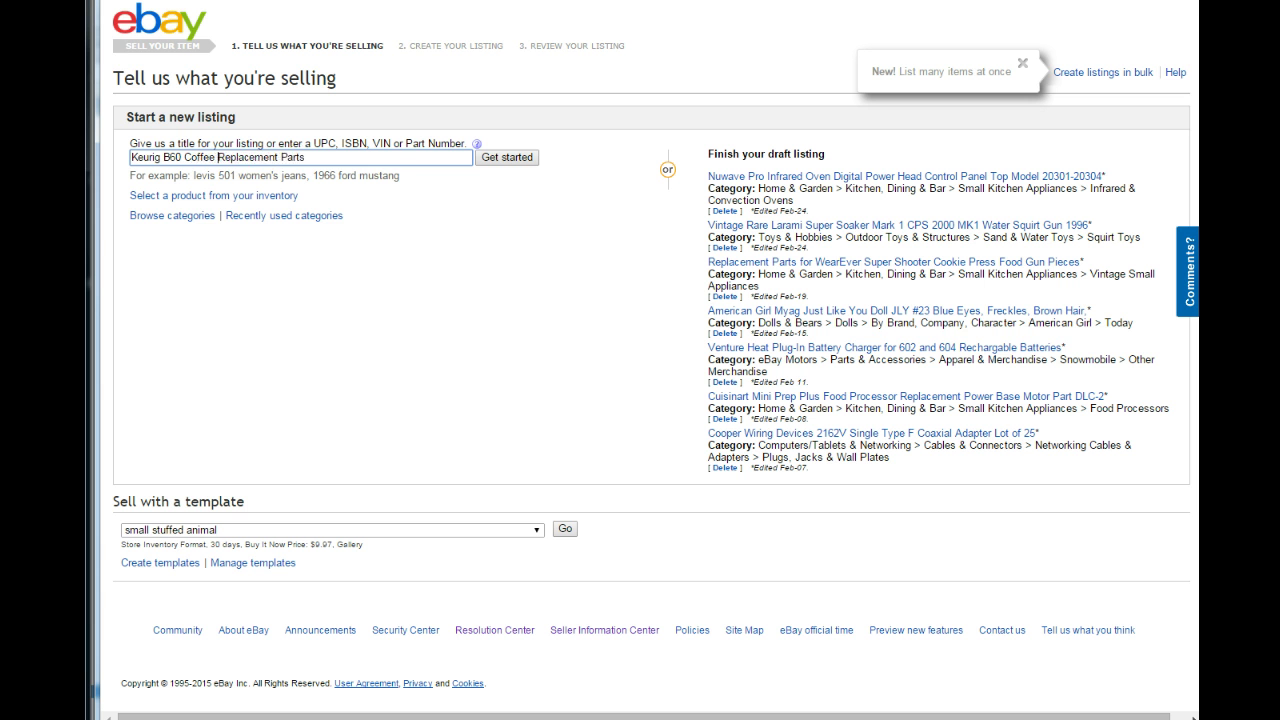
text(aker)
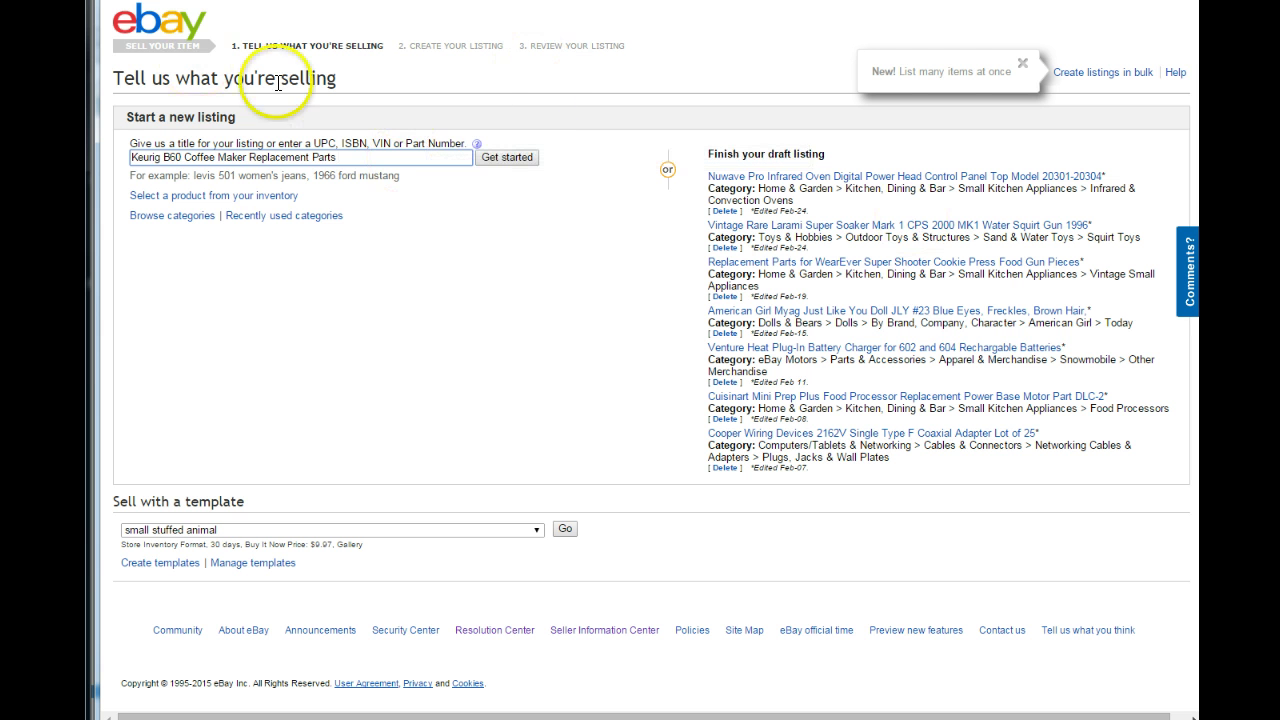
click(503, 160)
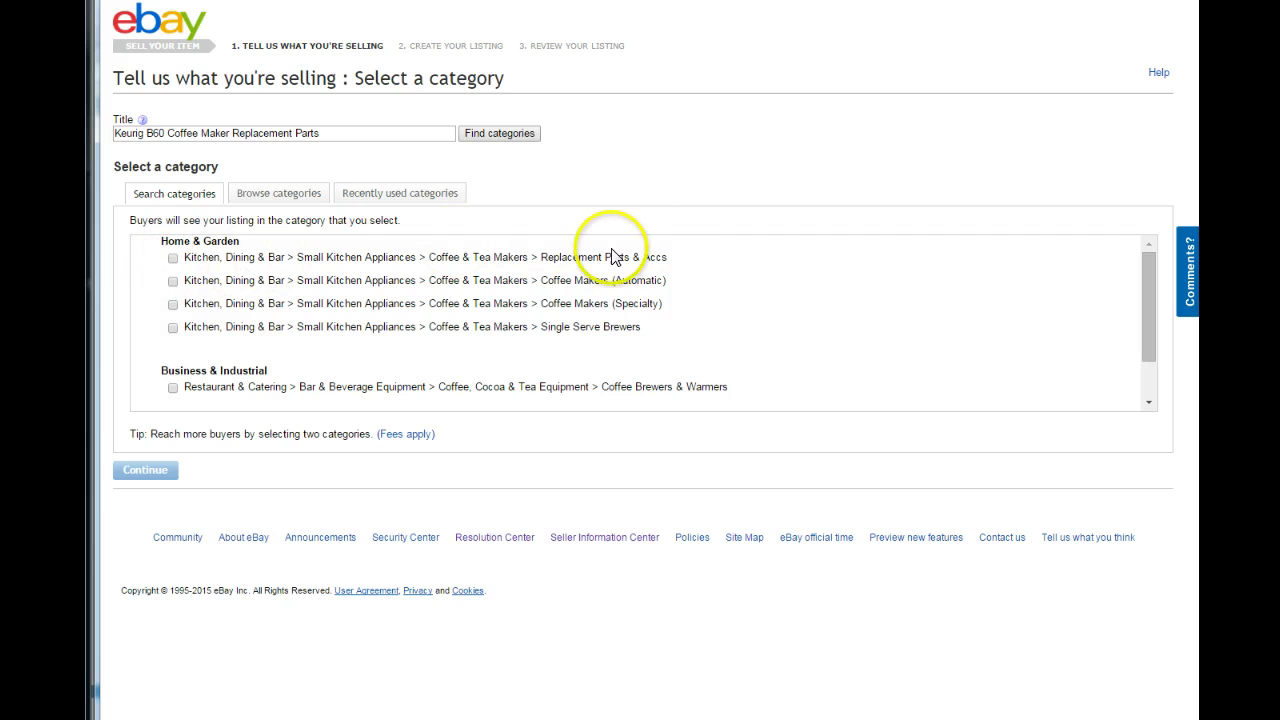
Choose the Home & Garden category Coffee & Tea Makers > Replacement Parts & Accs and continue to the listing form.
click(173, 259)
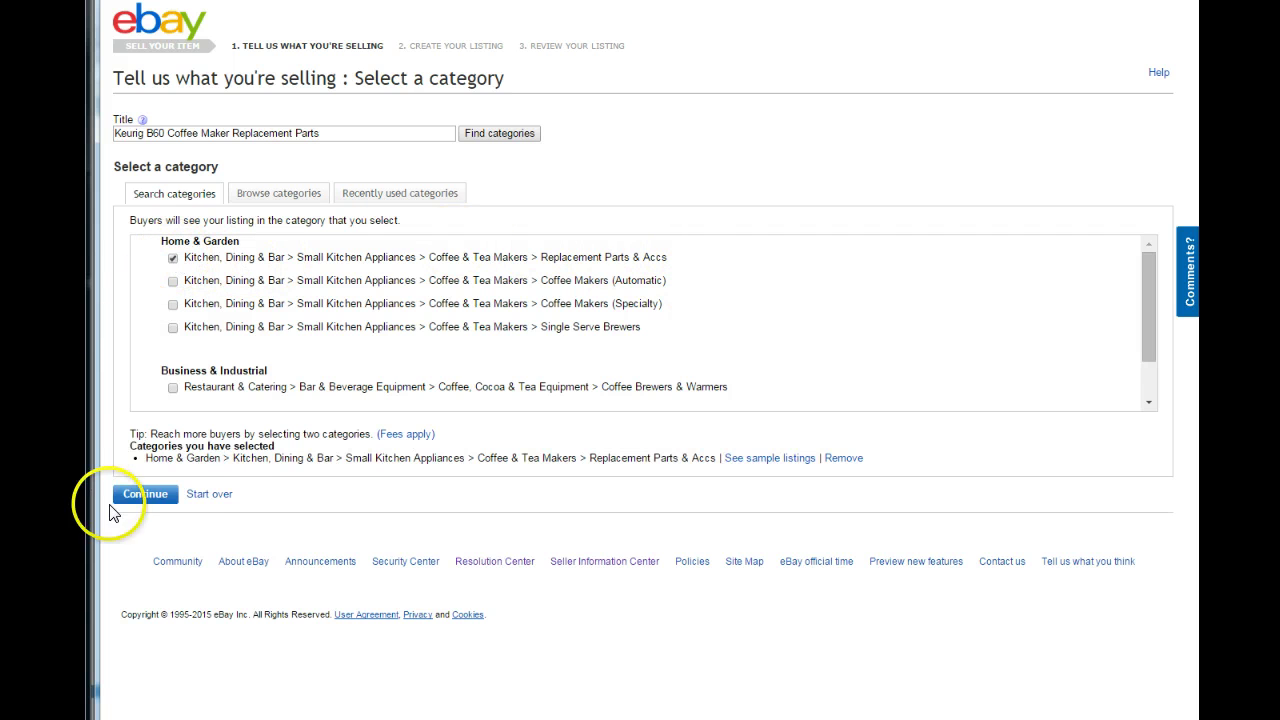
click(147, 494)
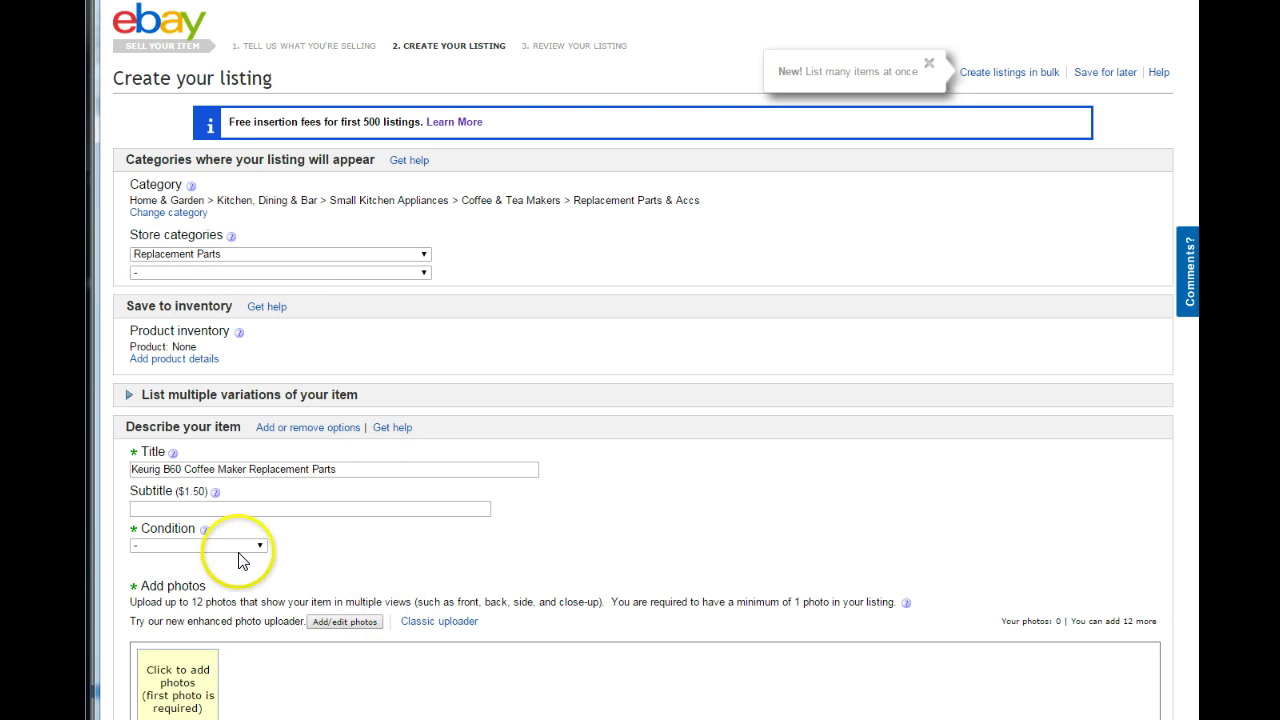
Insert "Spare" before "Parts" in the listing title.
scroll(166, 543, down, 3)
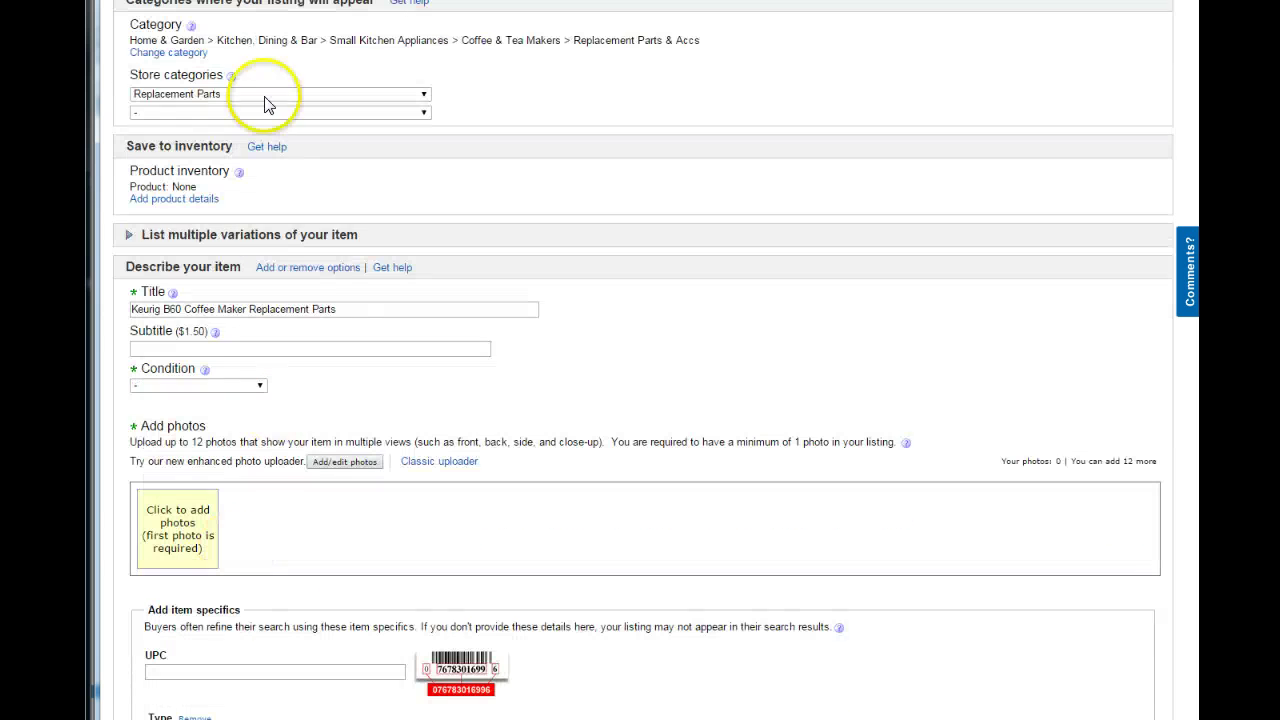
click(308, 308)
text(Spar)
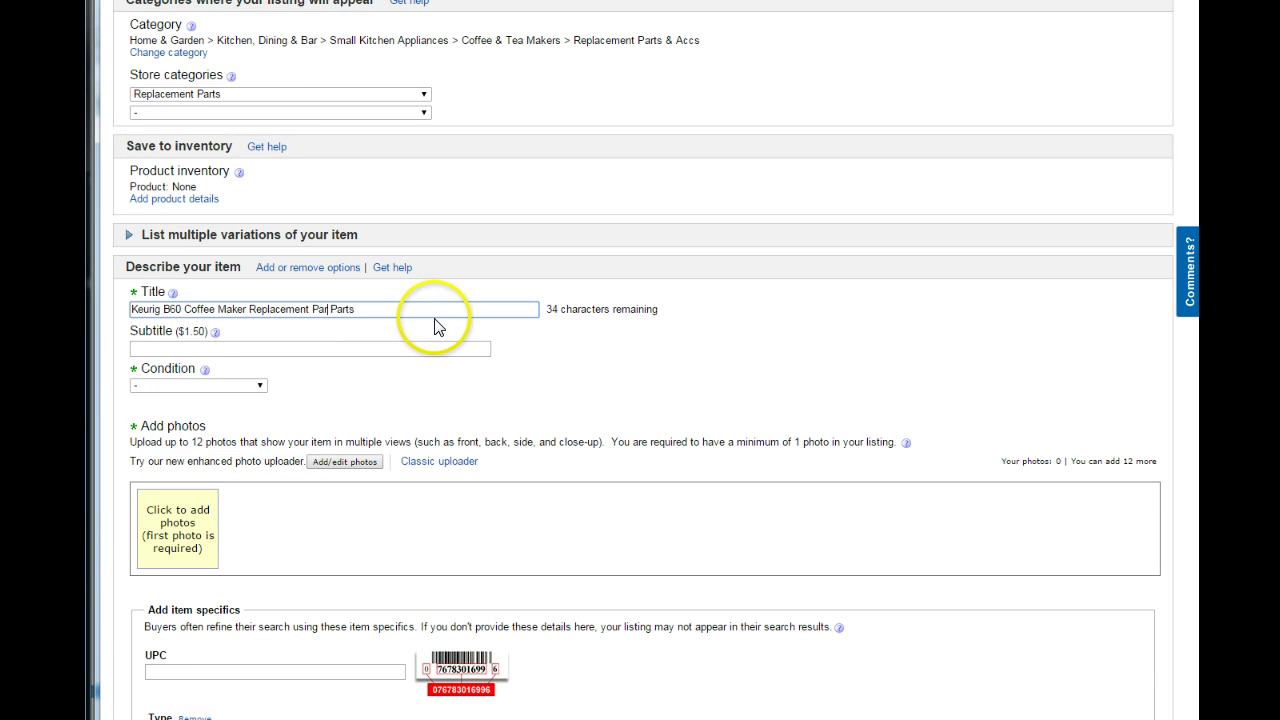
text(e )
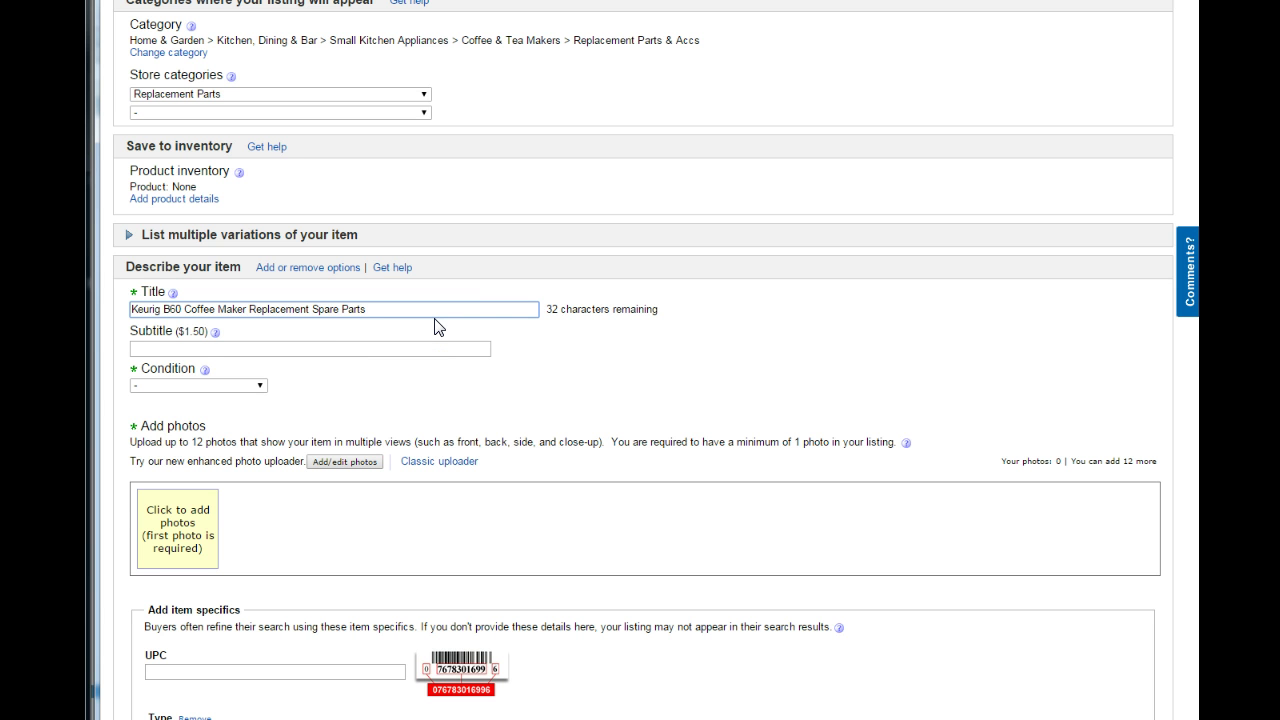
Insert "Repair Your" before "Coffee Maker" in the listing title.
text(Red)
key(BackSpace)
key(BackSpace)
key(BackSpace)
click(183, 309)
text(Real)
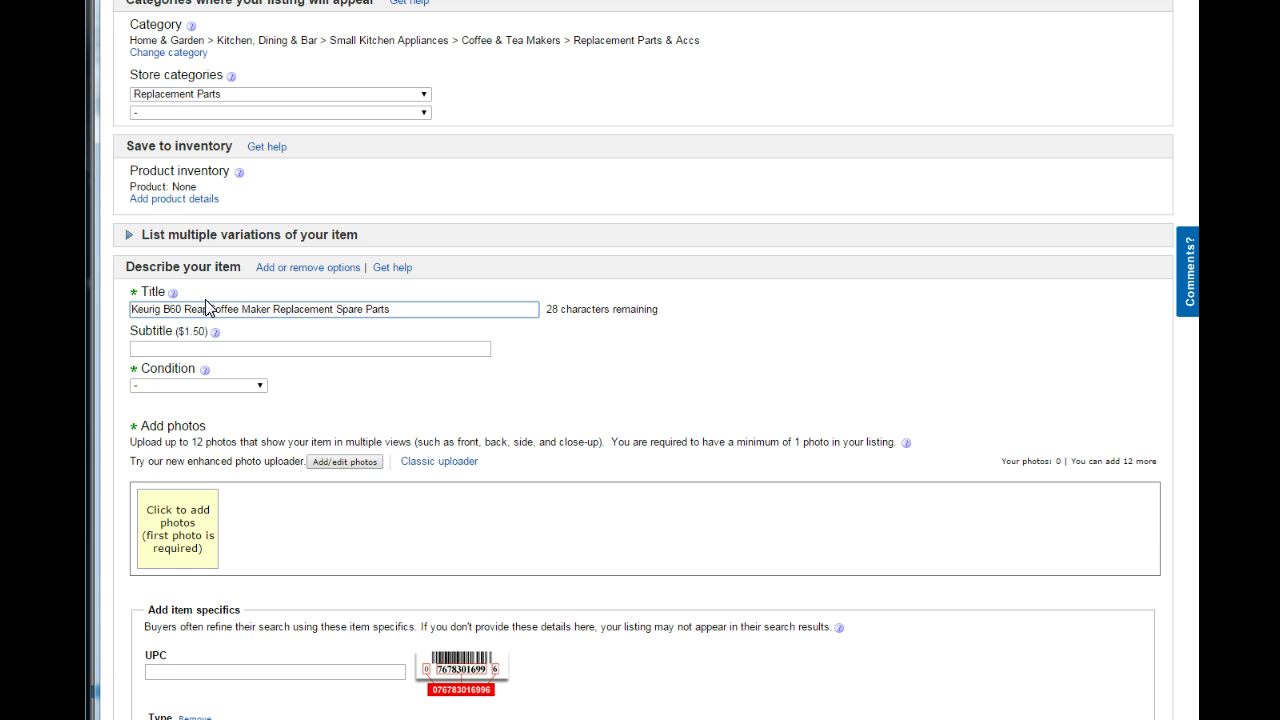
key(BackSpace)
key(BackSpace)
text(pair you)
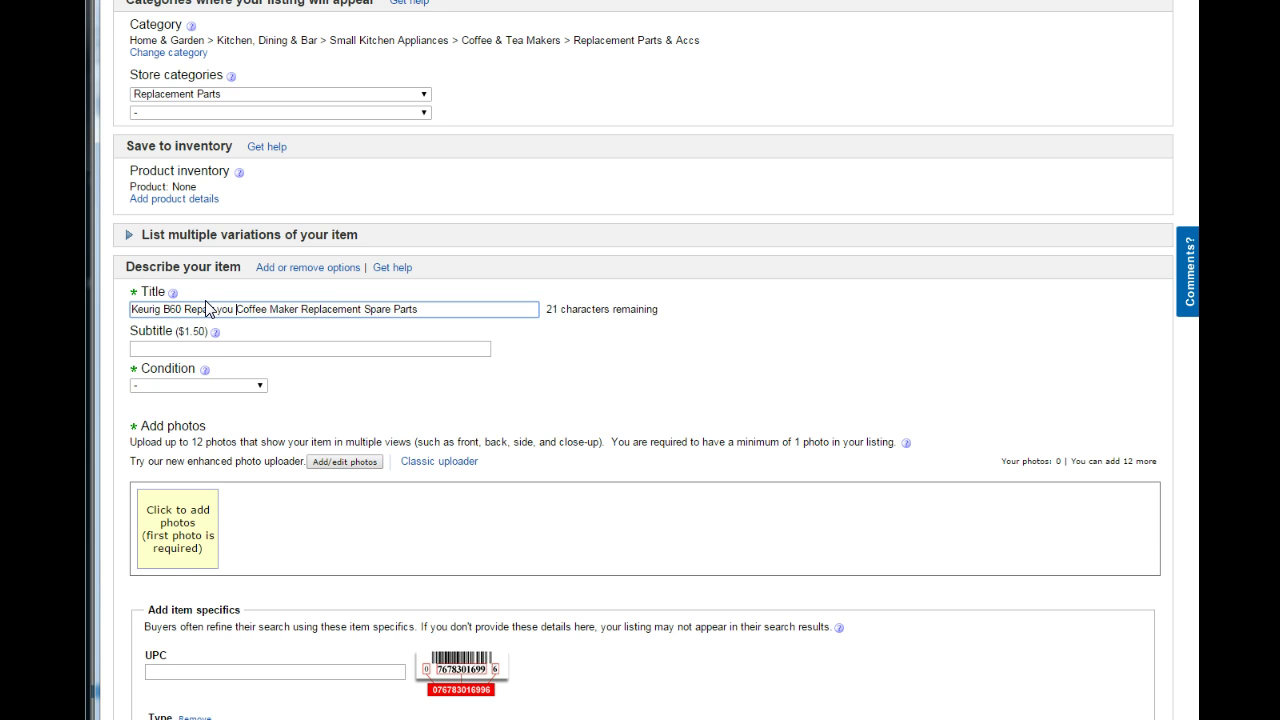
key(BackSpace)
key(BackSpace)
key(BackSpace)
key(BackSpace)
text(Your)
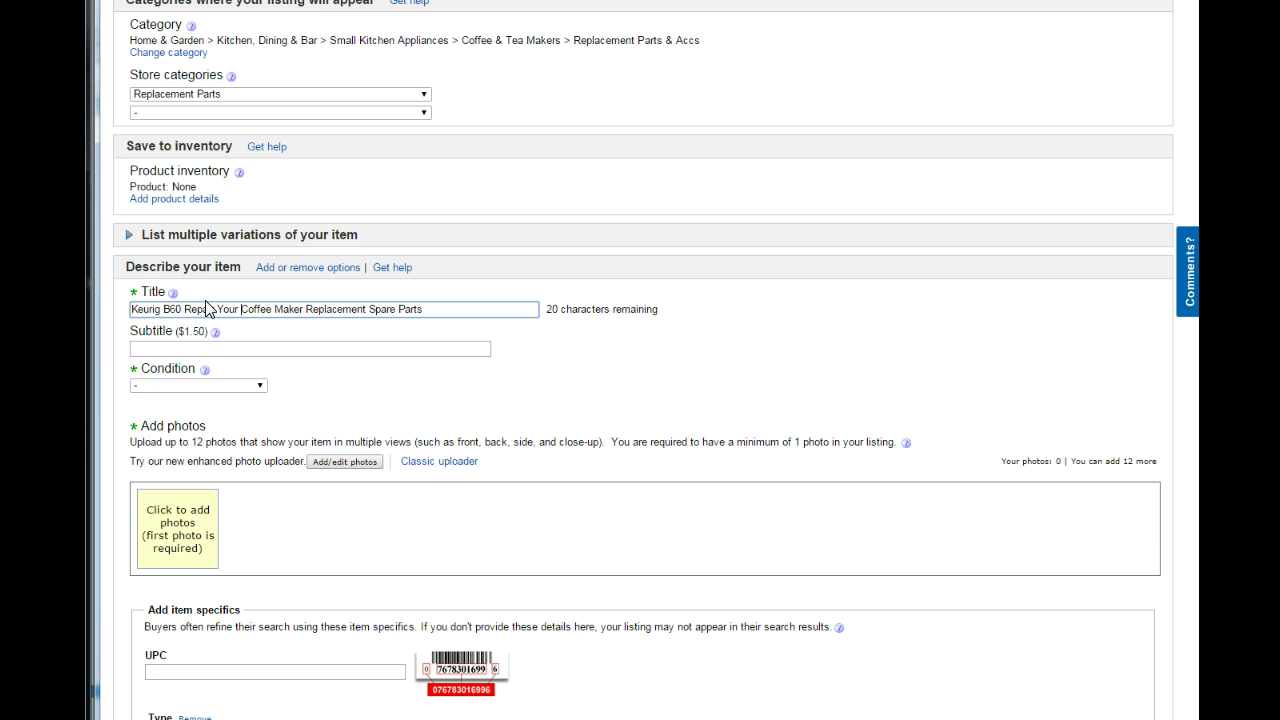
click(228, 310)
click(440, 307)
click(182, 430)
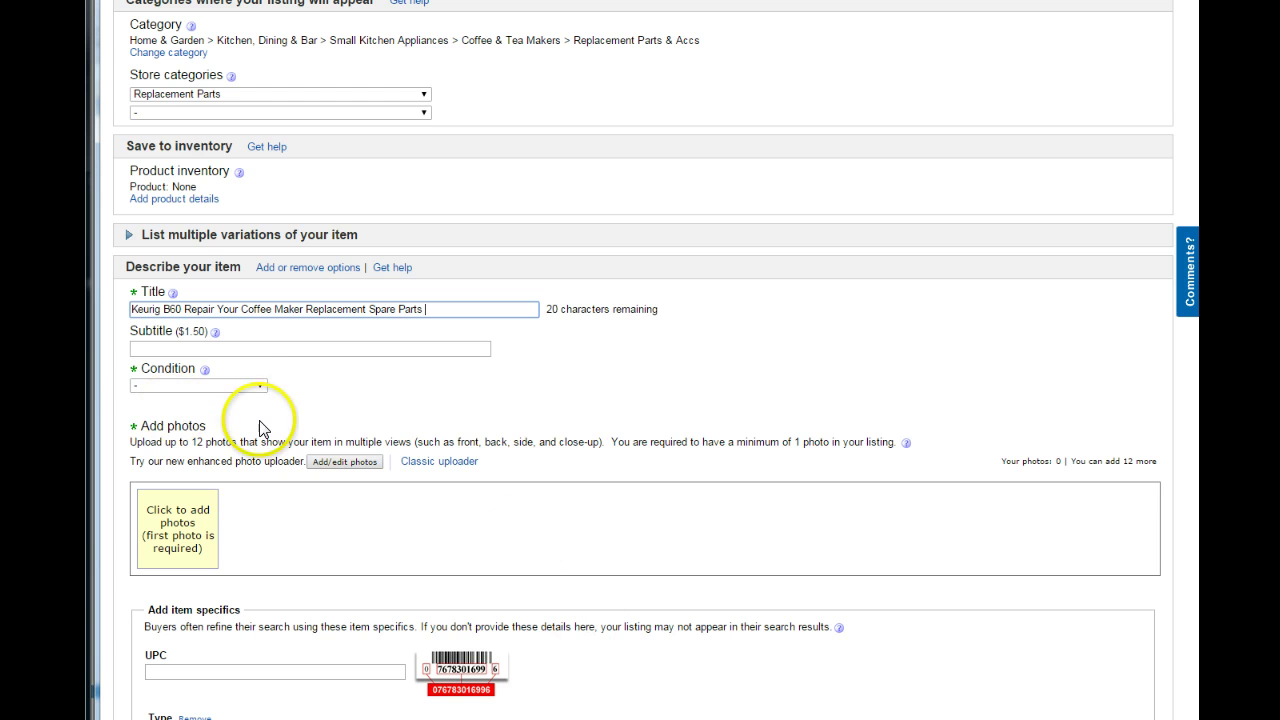
Set the condition to For parts or not working, with the description "tested in working condition. May have minor surface scratches".
click(240, 384)
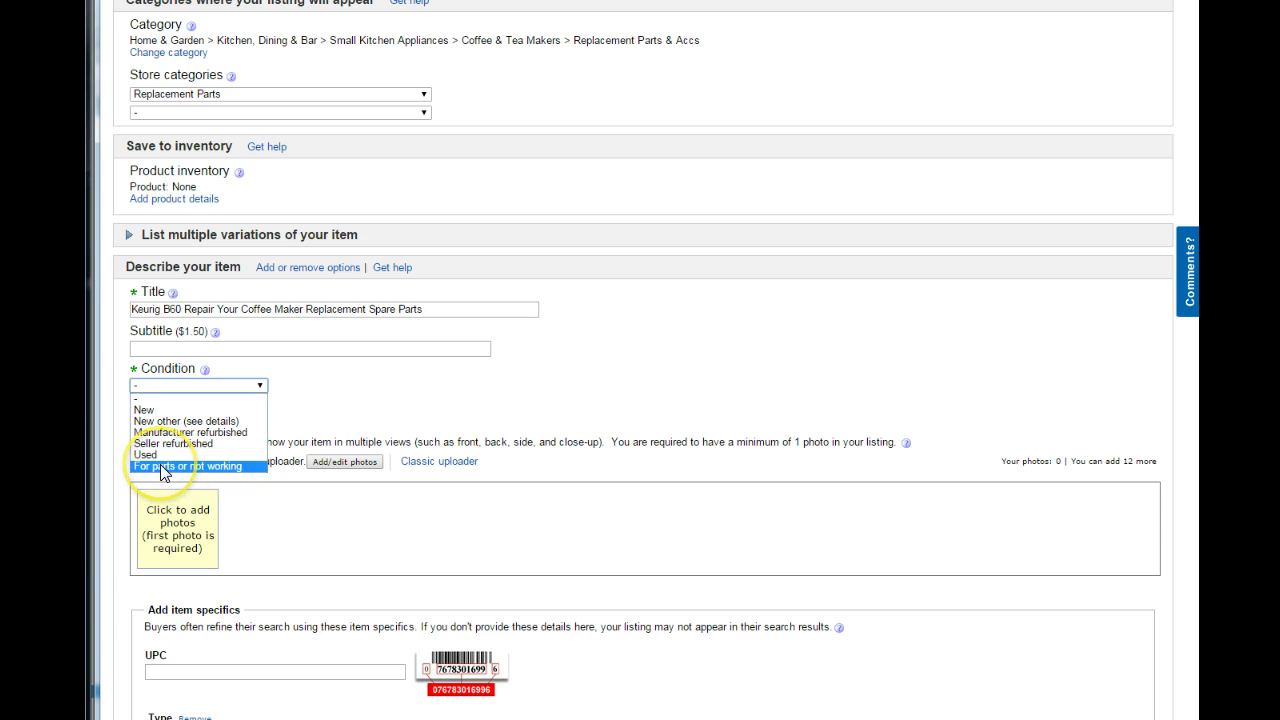
click(603, 503)
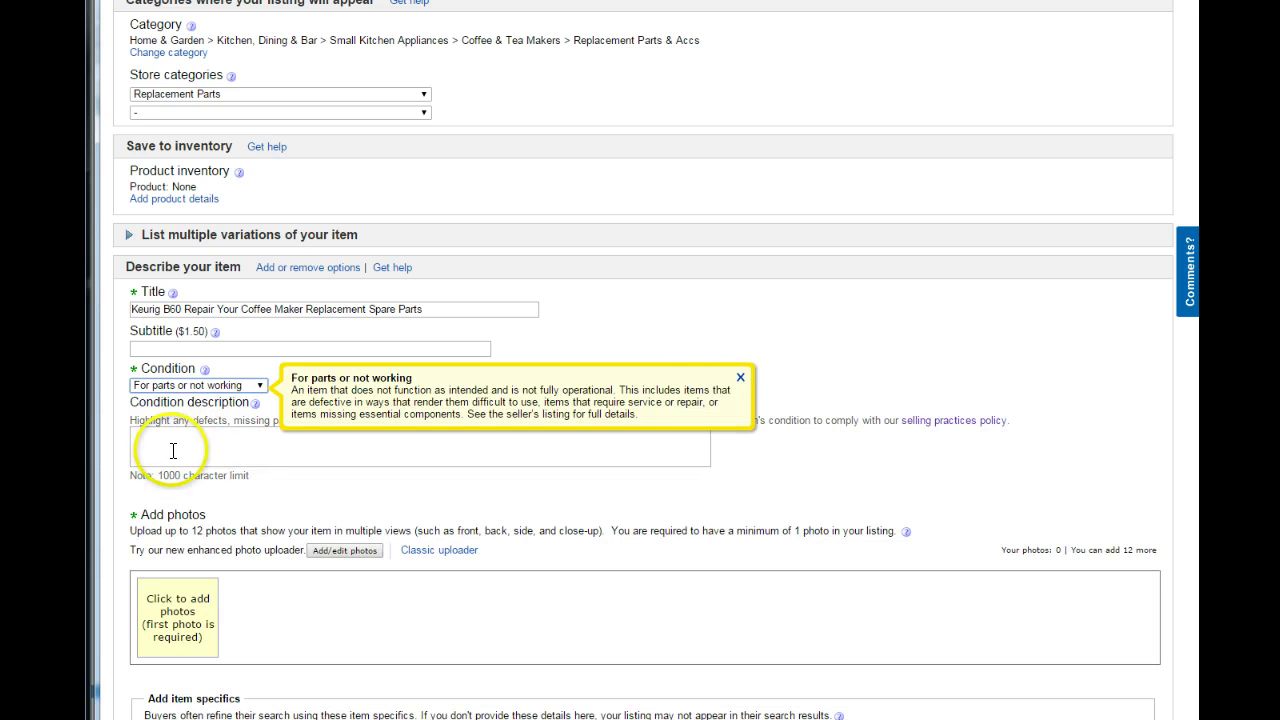
text(tested )
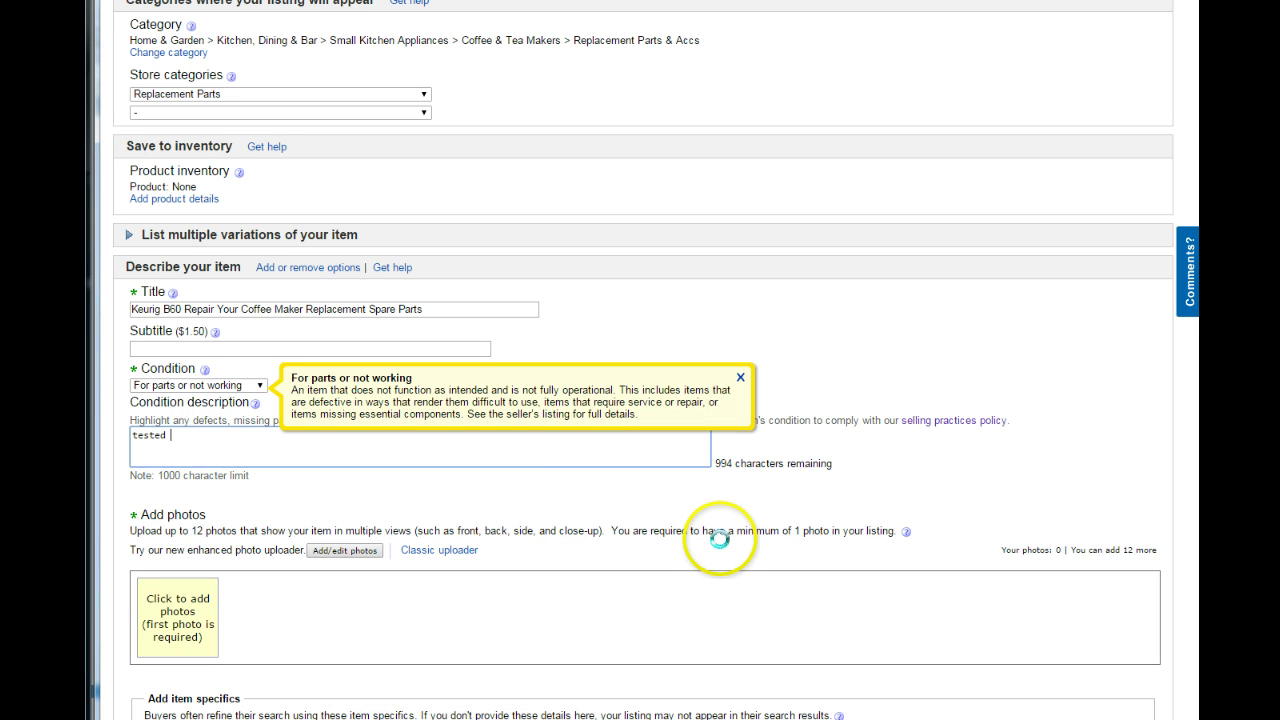
text(in working condition. May have minor )
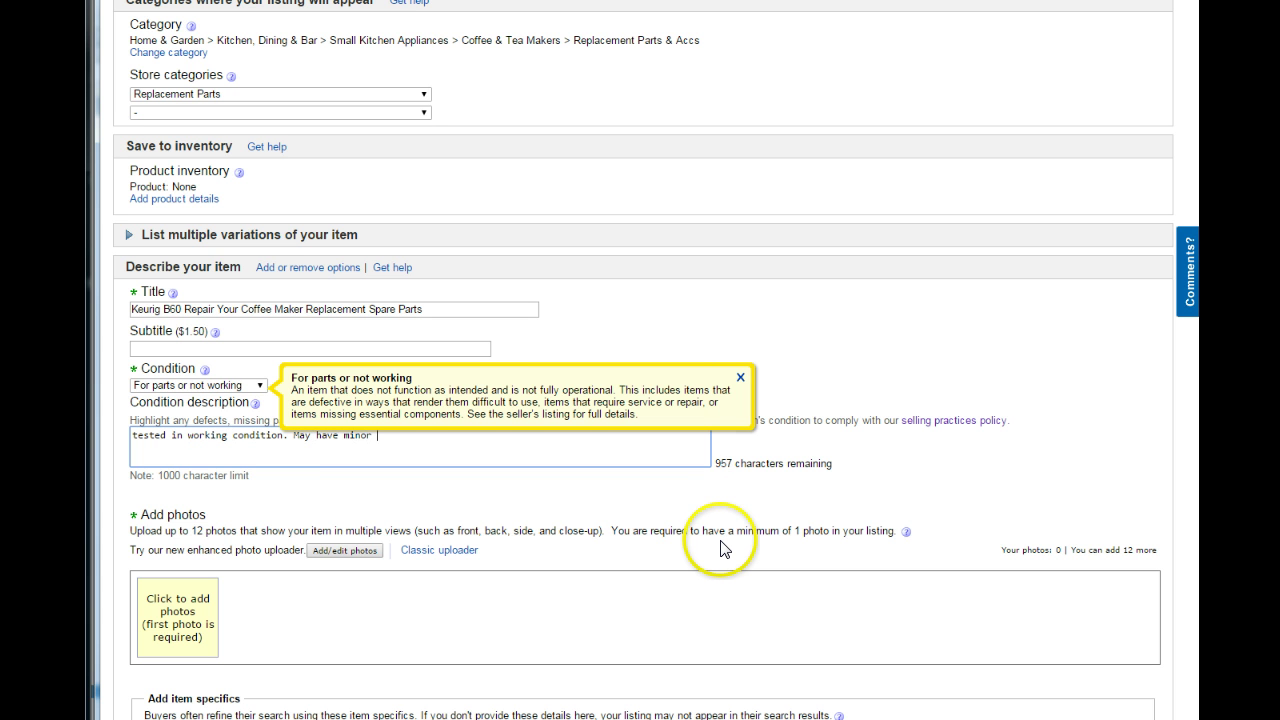
text(surface scratches)
click(198, 611)
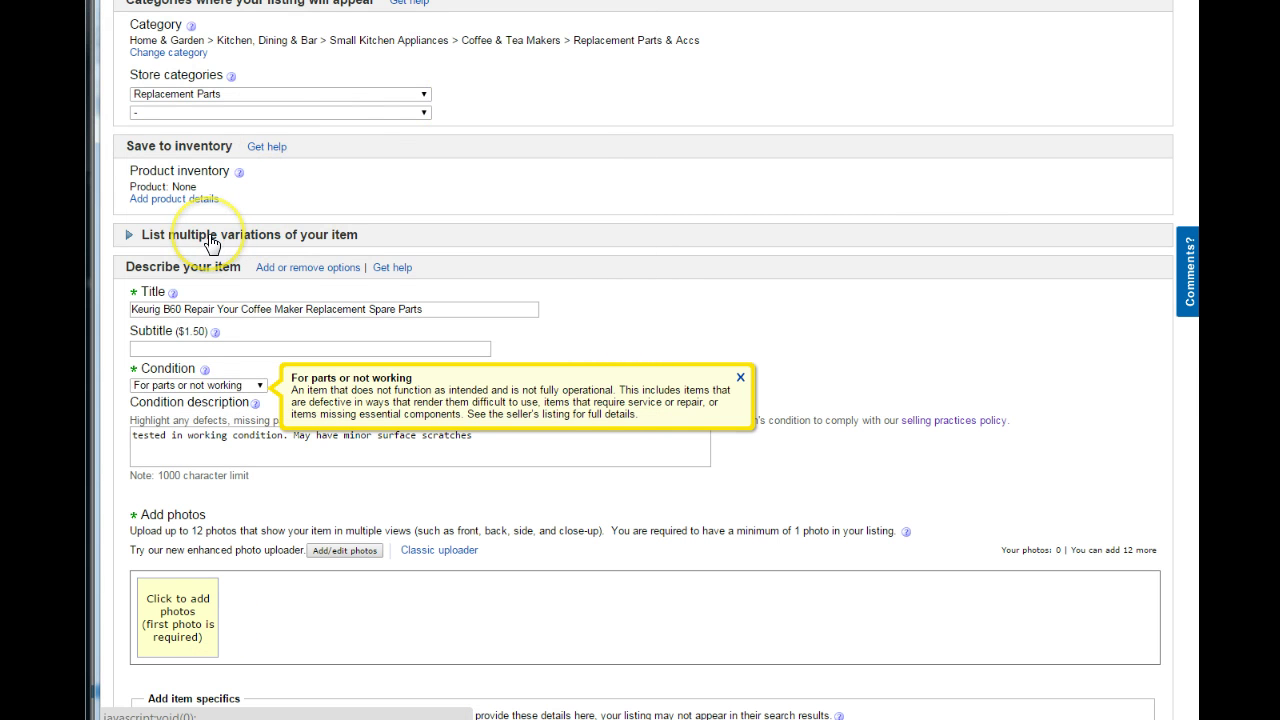
Expand the multiple variations section of the listing and start creating variations.
click(210, 240)
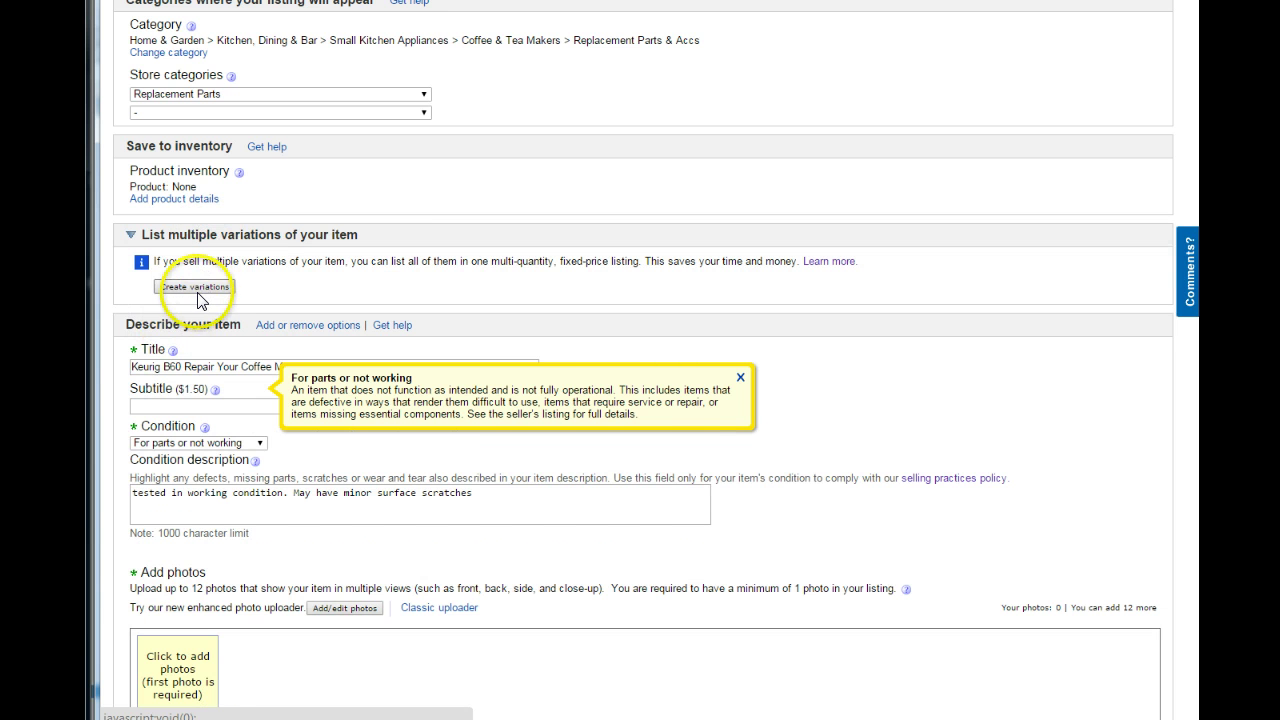
click(197, 289)
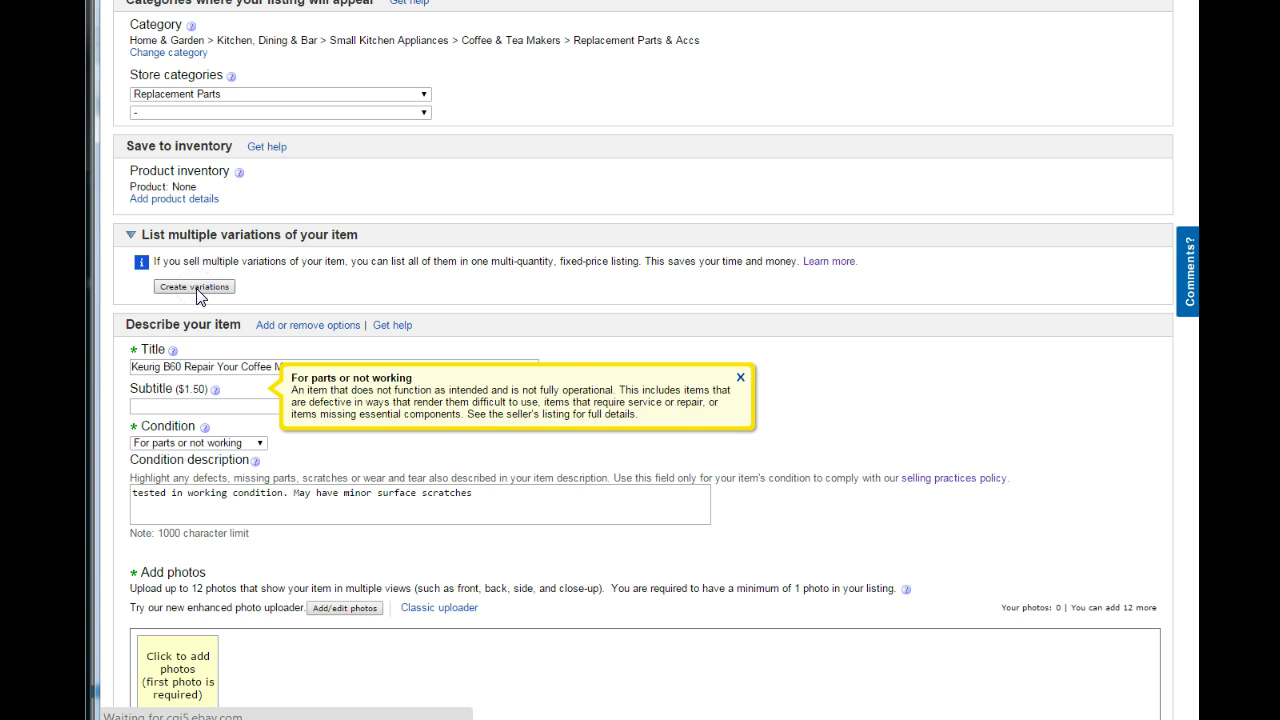
click(228, 277)
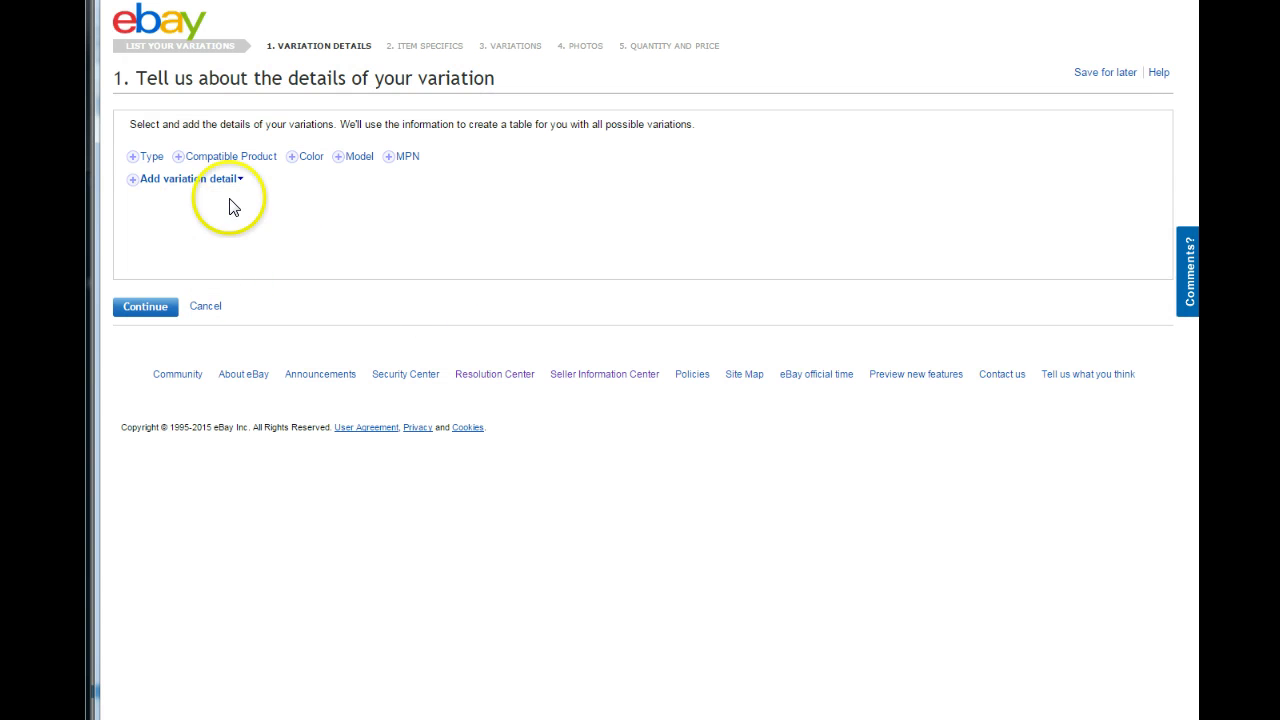
Add a custom variation detail named "Replacement Part" with the value "Drip Tray".
click(157, 178)
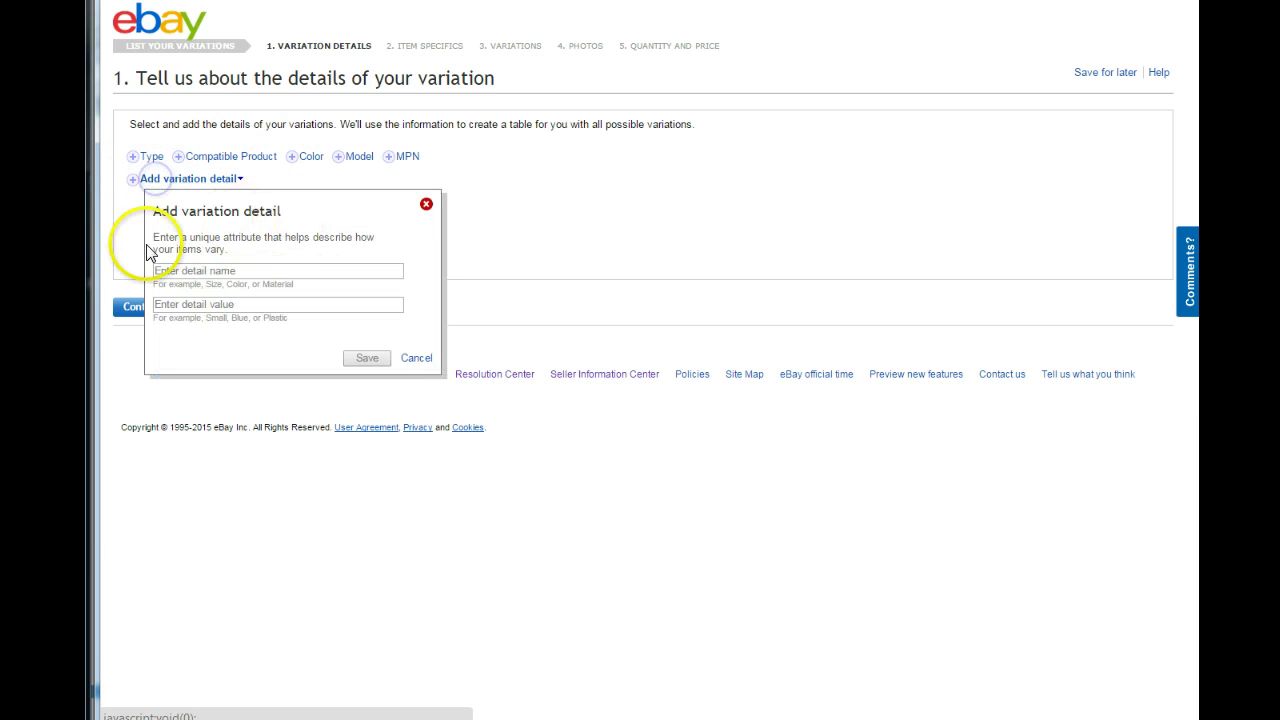
click(186, 270)
text(Replacement Part)
key(Tab)
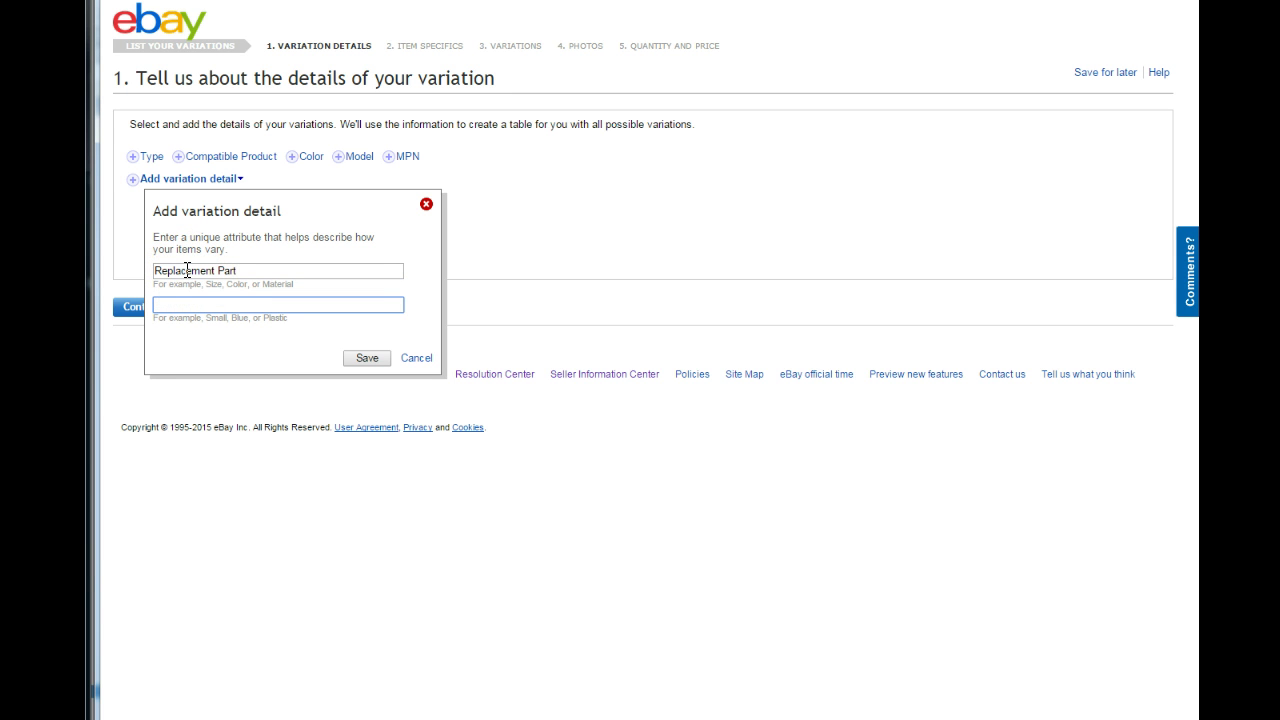
text(Drip Tray)
click(356, 360)
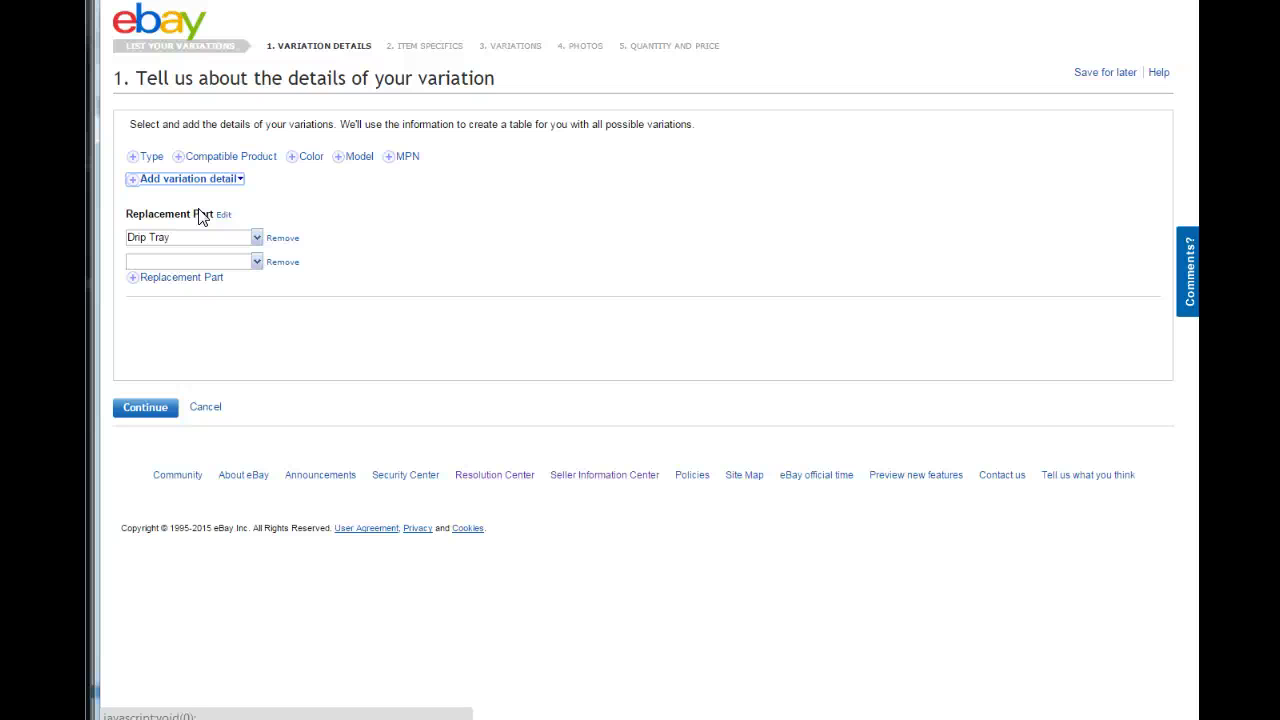
Enter "Water Reservoir Suction Hose" as the second Replacement Part value, correcting the spelling of "Reservoir".
click(148, 259)
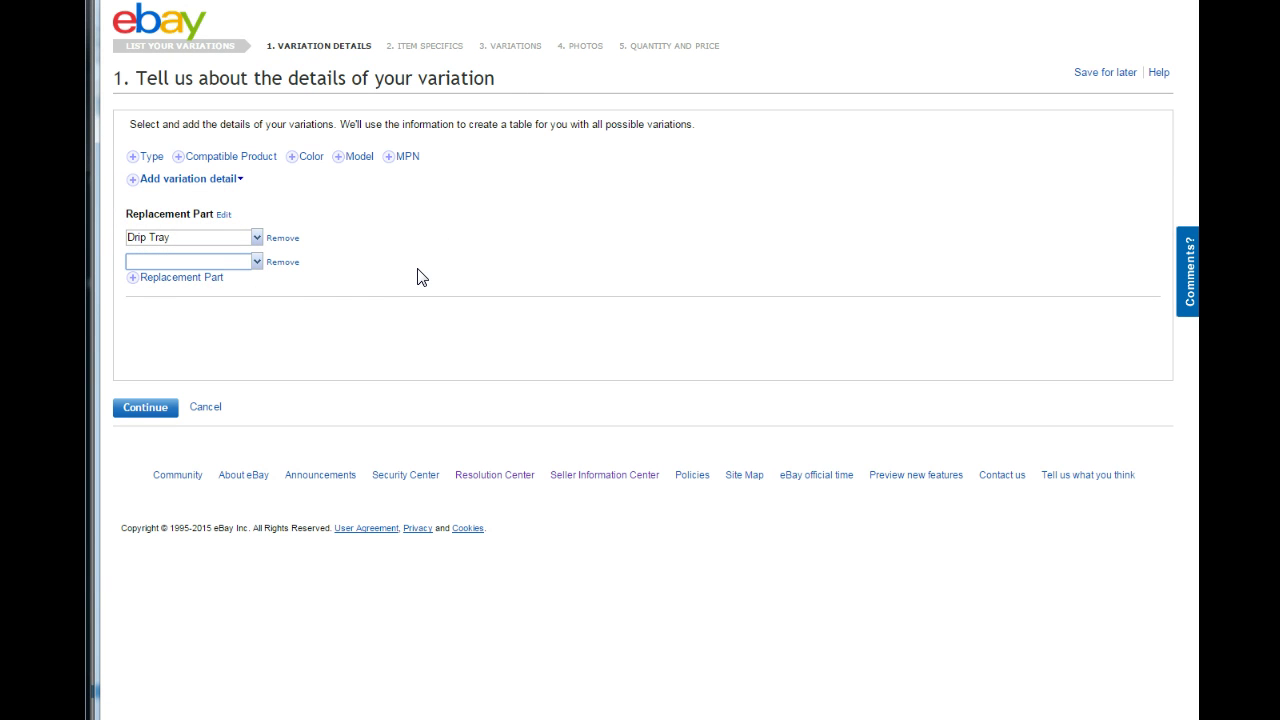
text(Boil)
key(BackSpace)
key(BackSpace)
key(BackSpace)
key(BackSpace)
text(Water Reservior Suction Hose)
click(165, 262)
right_click(165, 262)
click(200, 275)
Add "Top Puncture Needle" as the third Replacement Part value and continue to the item specifics.
click(186, 279)
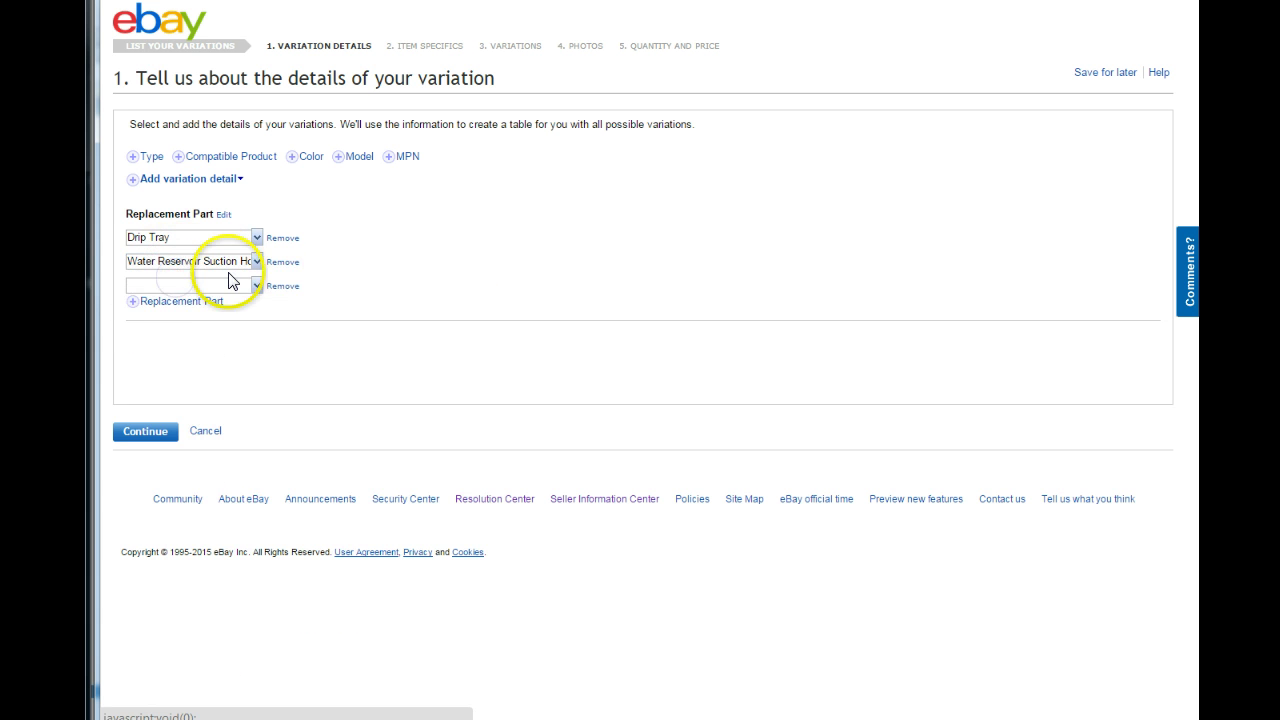
click(206, 285)
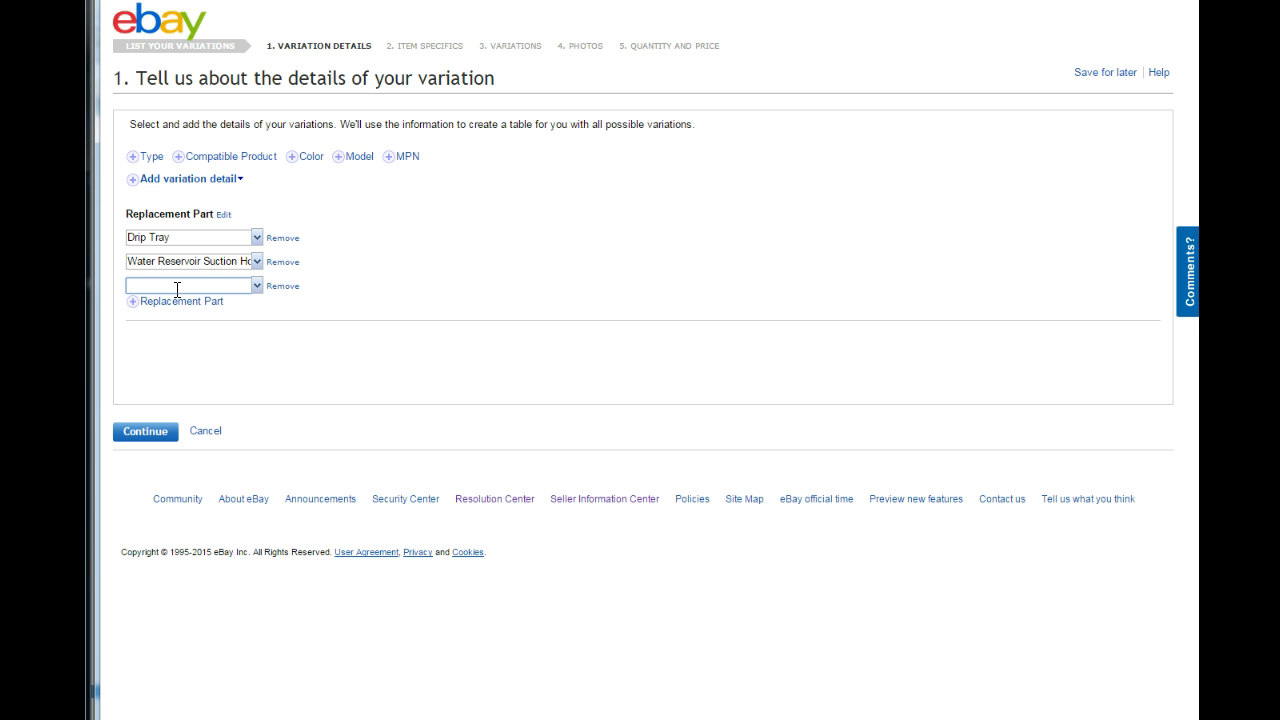
click(517, 340)
click(149, 323)
click(178, 314)
text(Puncture Needle)
key(Home)
text(Top)
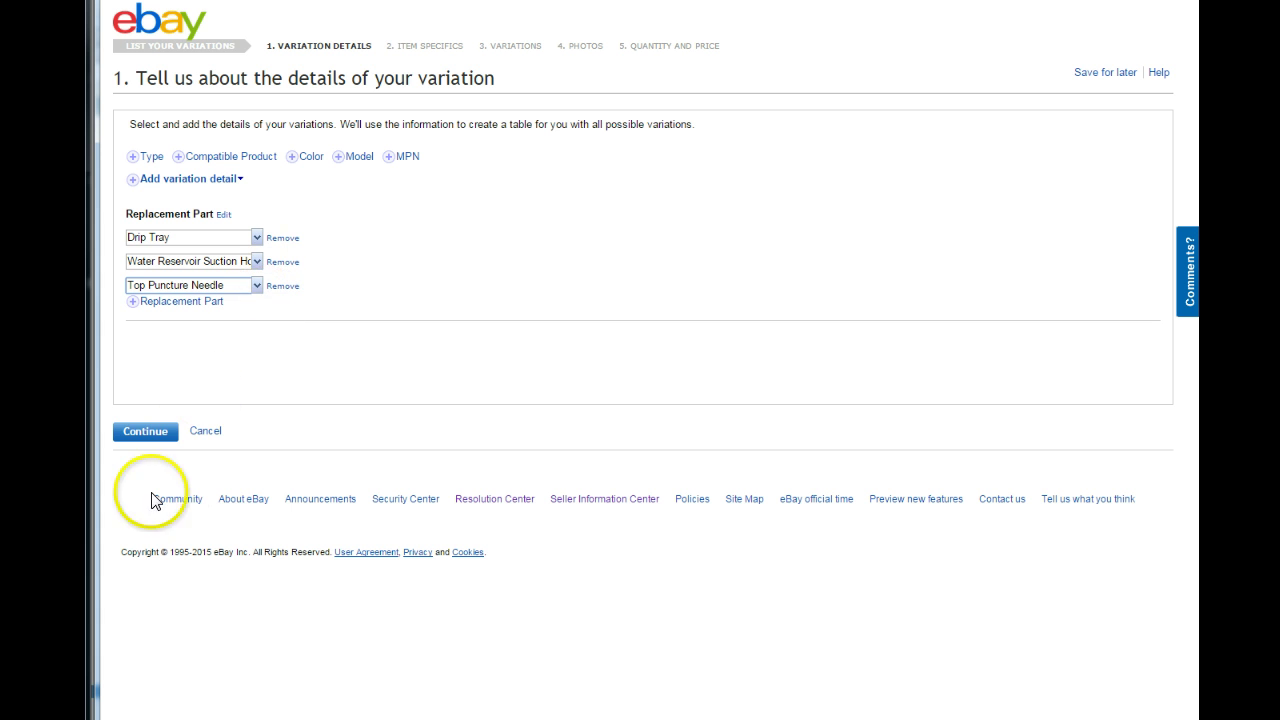
click(152, 433)
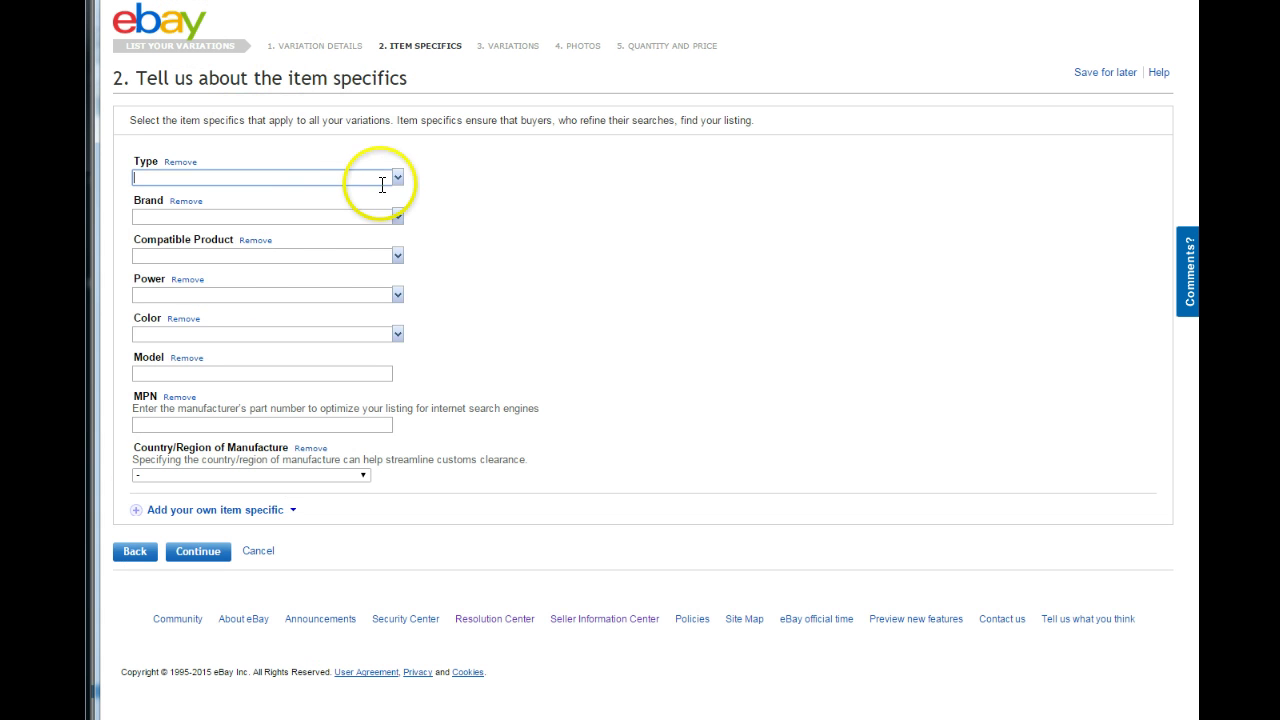
Set the Type item specific to the custom value "Replacement Part".
click(397, 180)
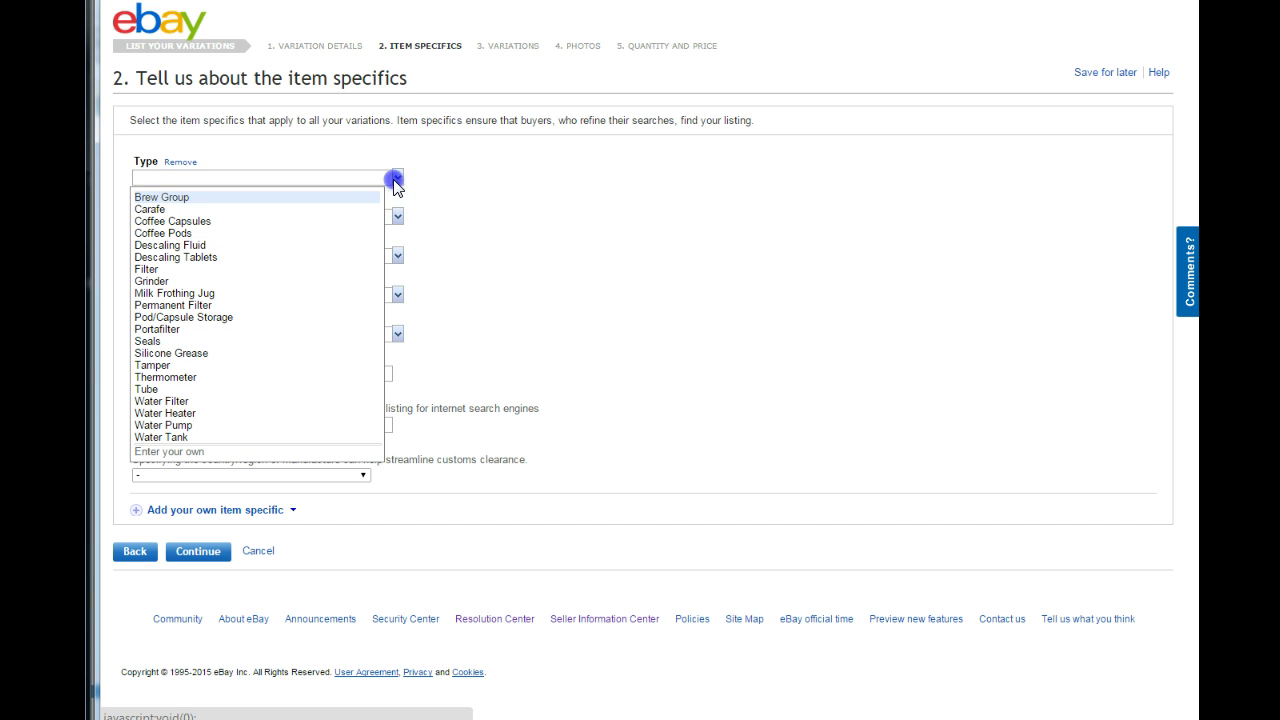
click(397, 184)
drag(343, 193, 349, 171)
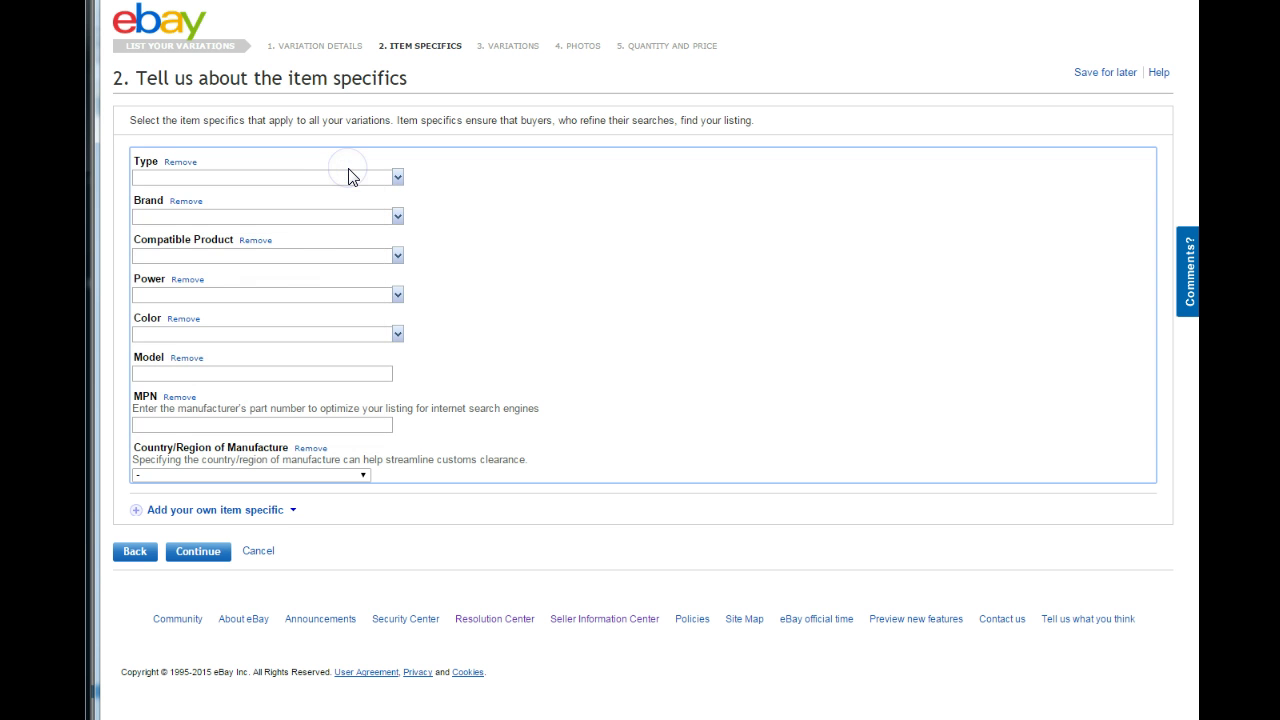
click(349, 177)
text(Re)
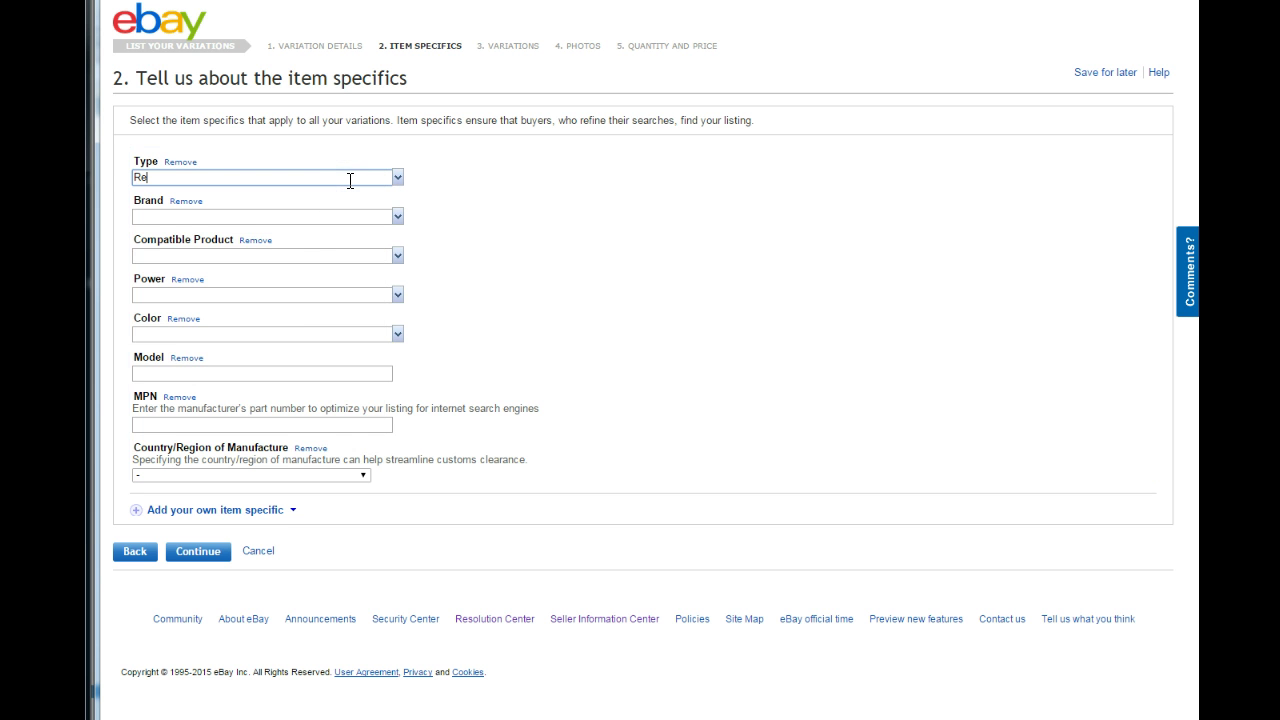
text(placement Part)
key(Tab)
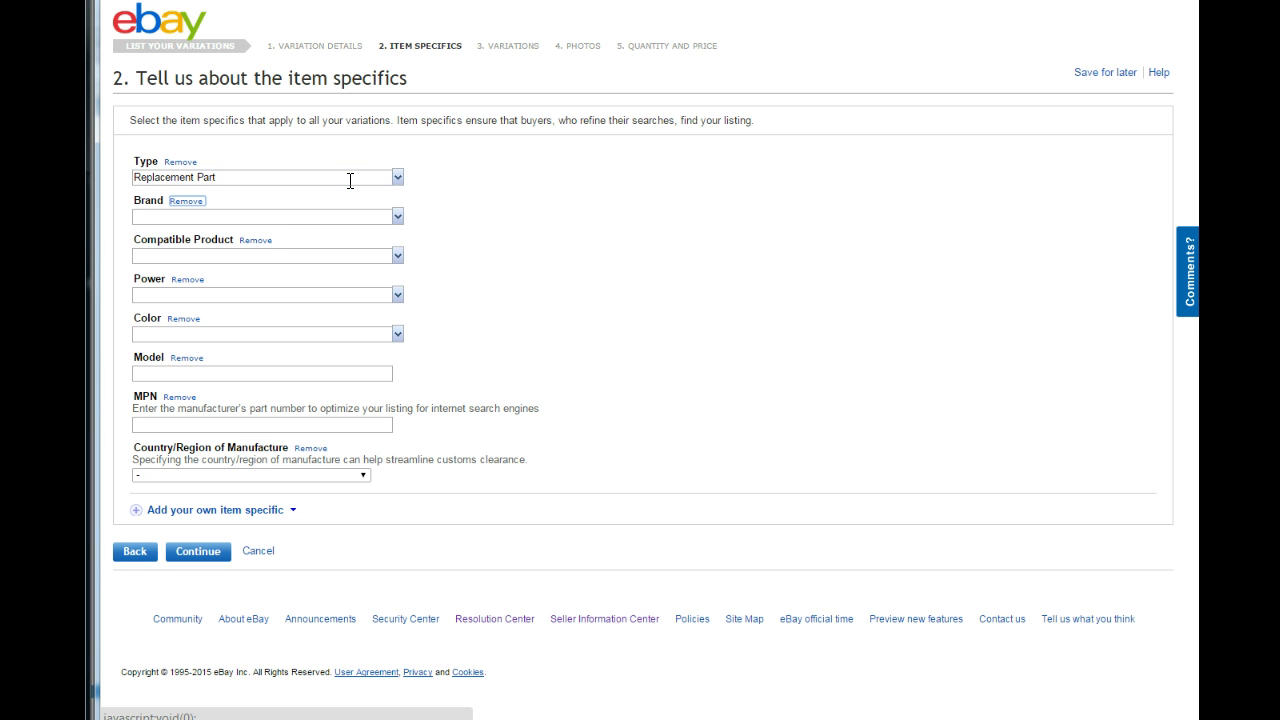
Set the Brand item specific to "Keurig".
key(Tab)
text(Keurig)
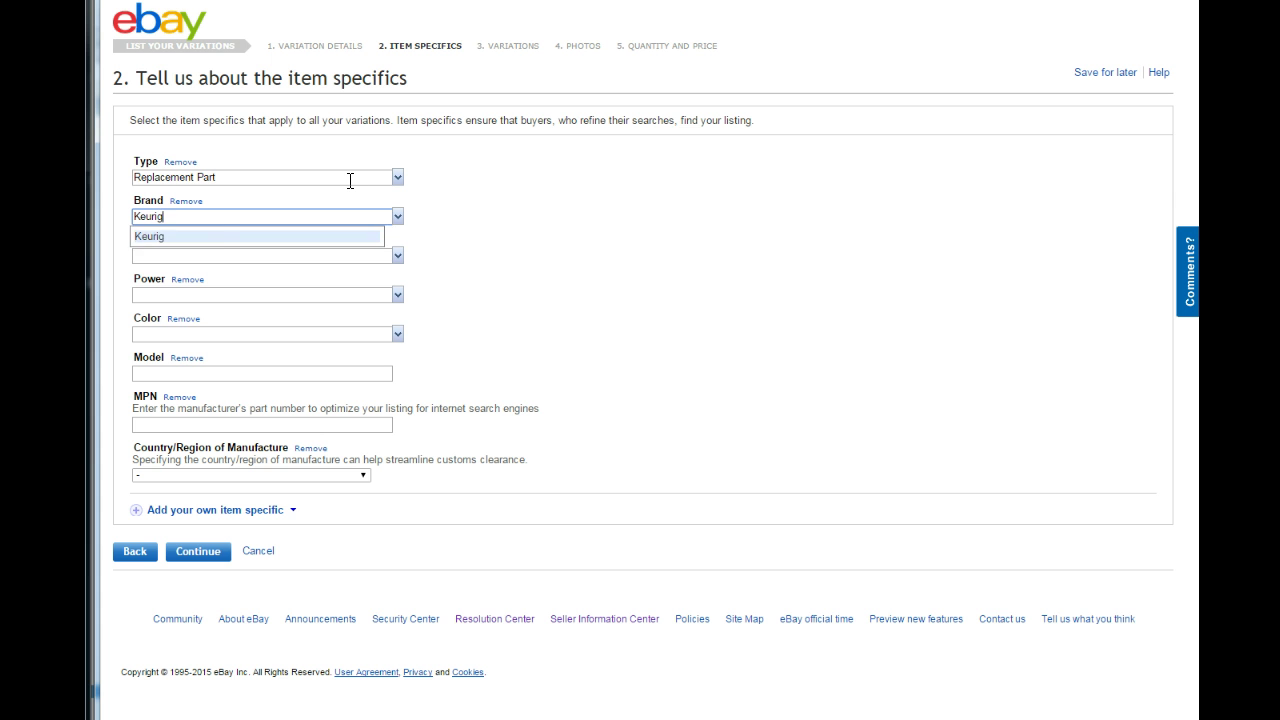
key(Tab)
key(Tab)
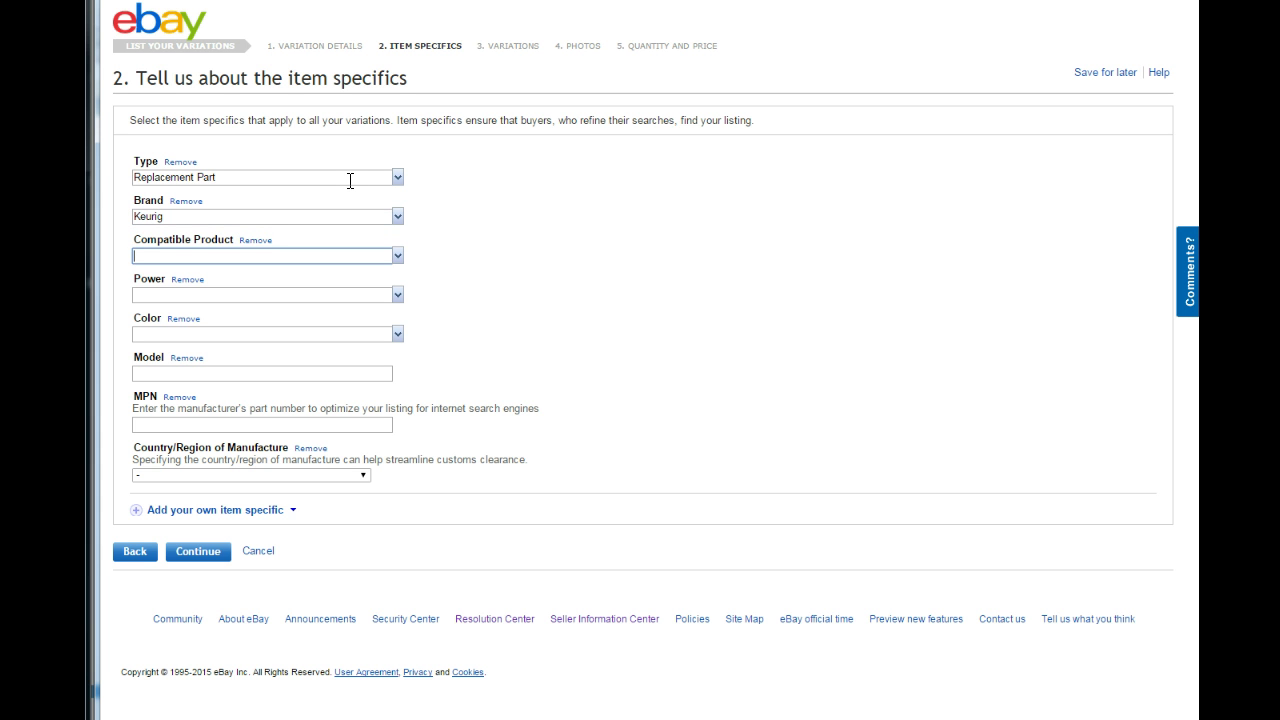
text(b)
key(BackSpace)
text(B60)
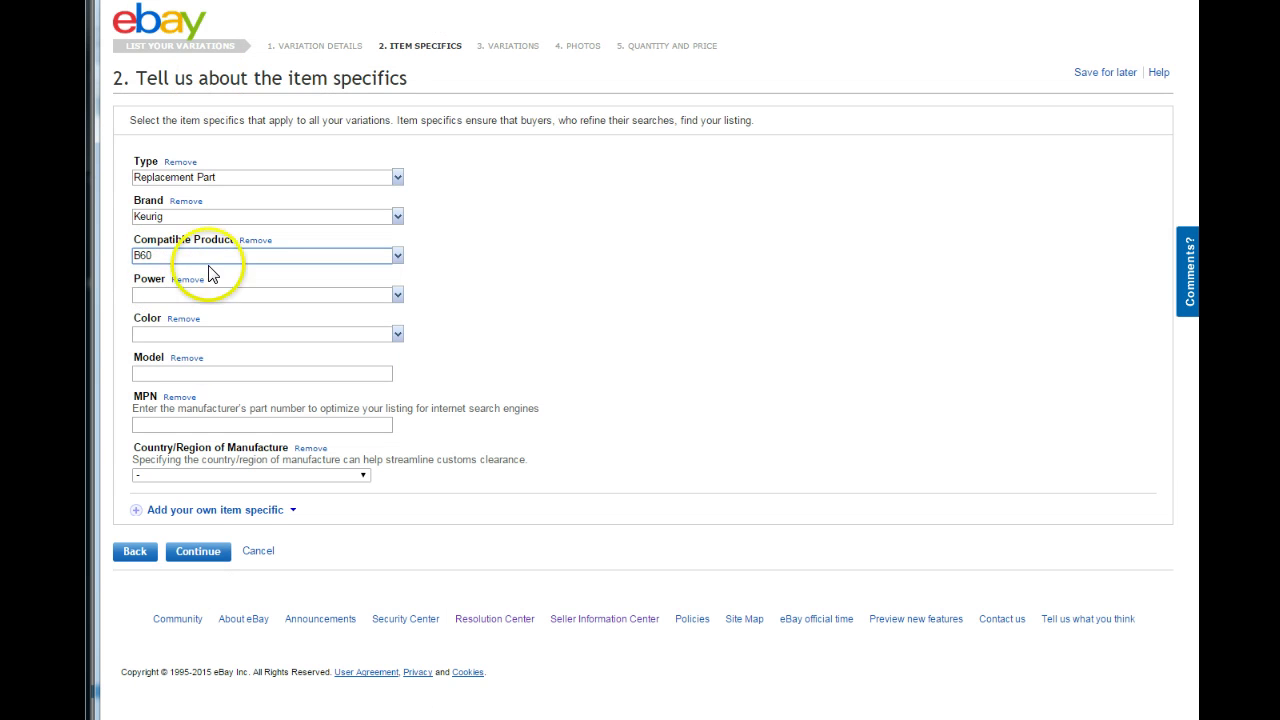
Set Compatible Product to Single Serve Brewer and remove the Power and Color item specifics.
click(396, 256)
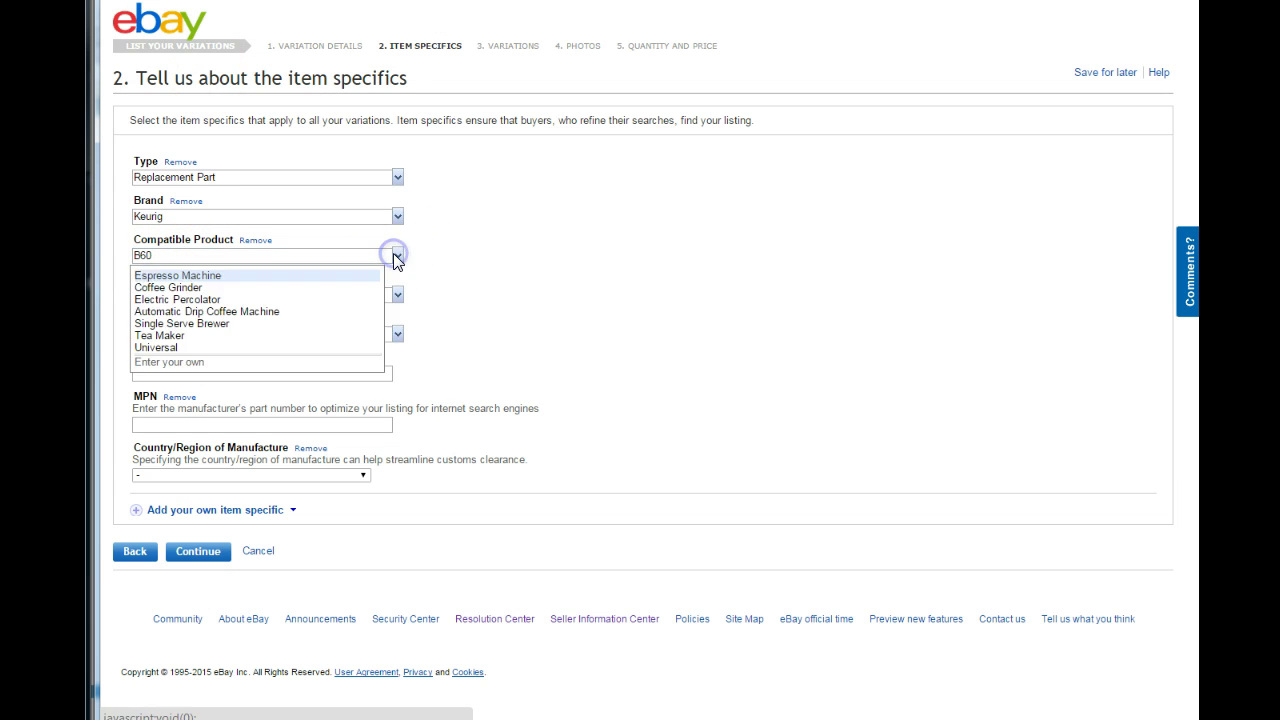
click(305, 325)
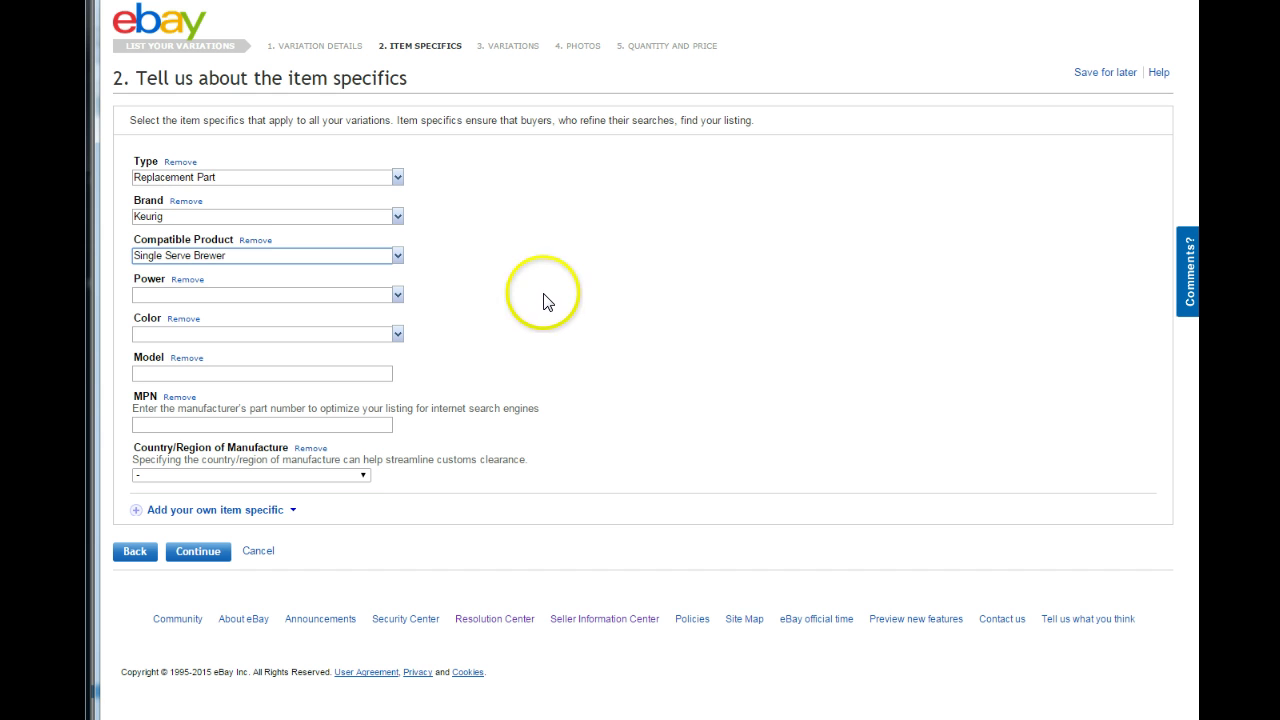
click(158, 373)
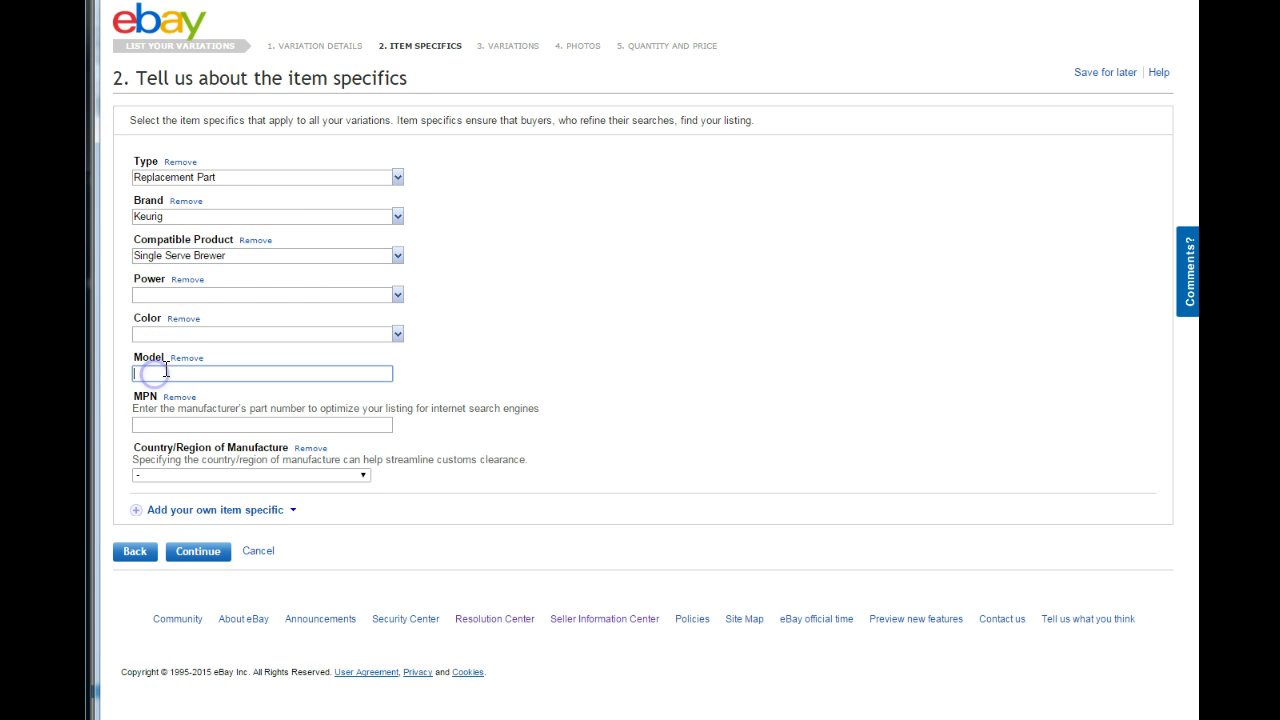
click(186, 280)
click(184, 282)
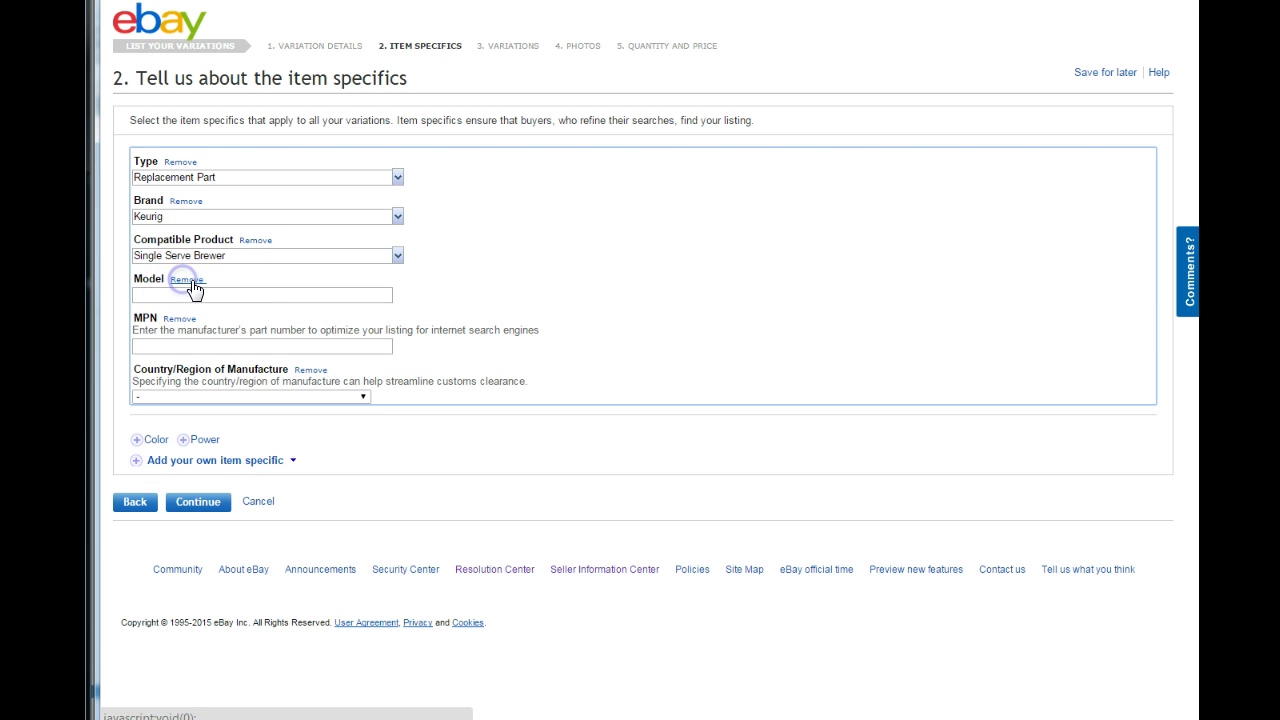
Set the Model to "B60" and remove the Country/Region of Manufacture and MPN item specifics.
click(190, 293)
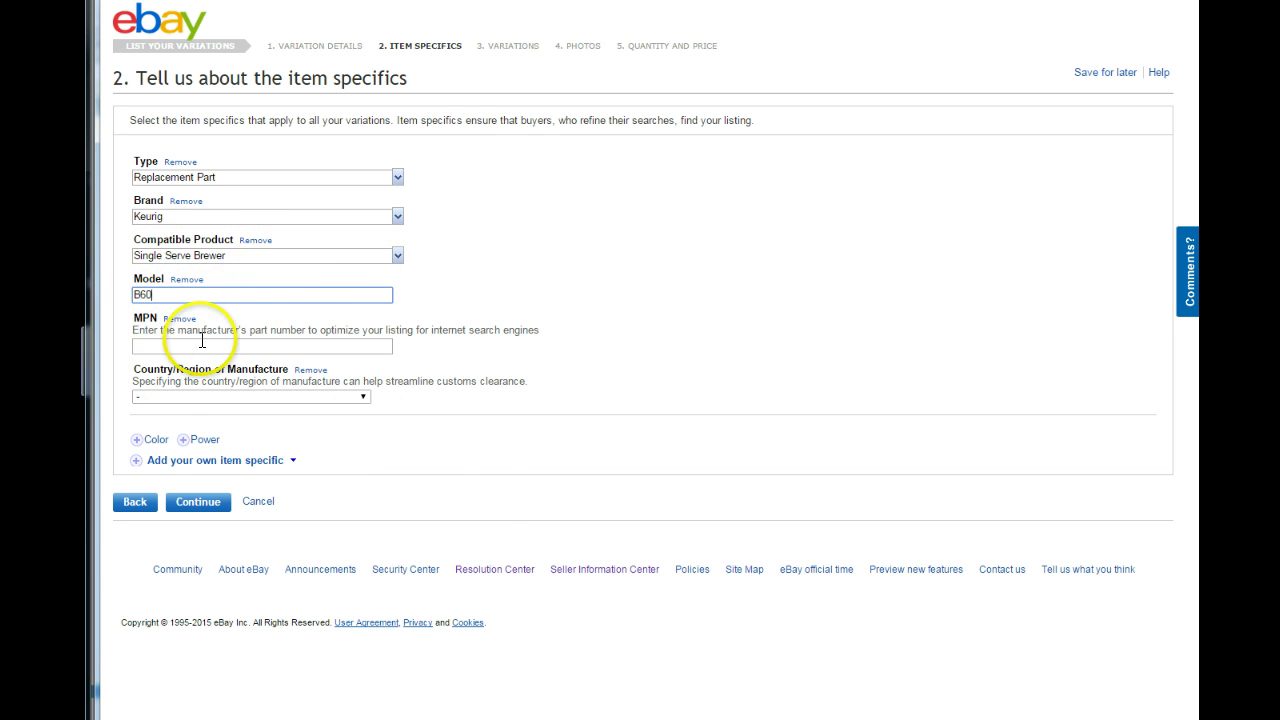
click(316, 371)
click(178, 318)
Continue past the variations review to the page for adding variation photos.
click(199, 402)
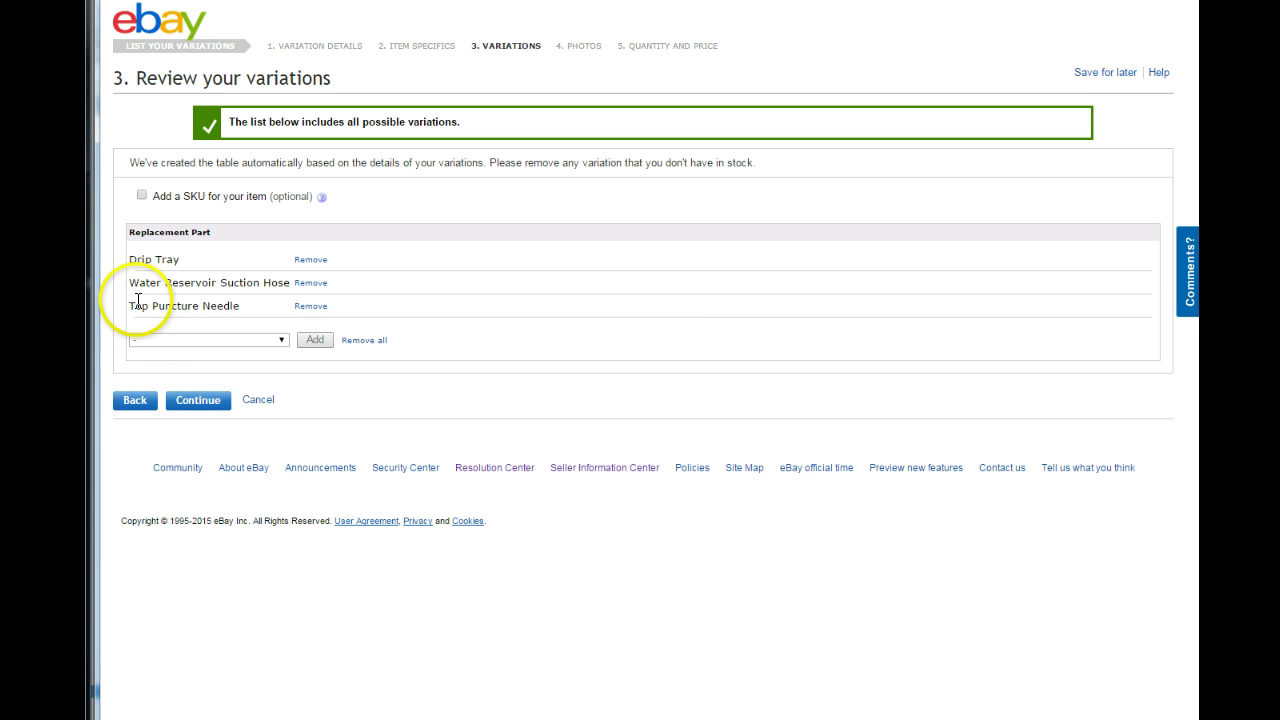
click(178, 404)
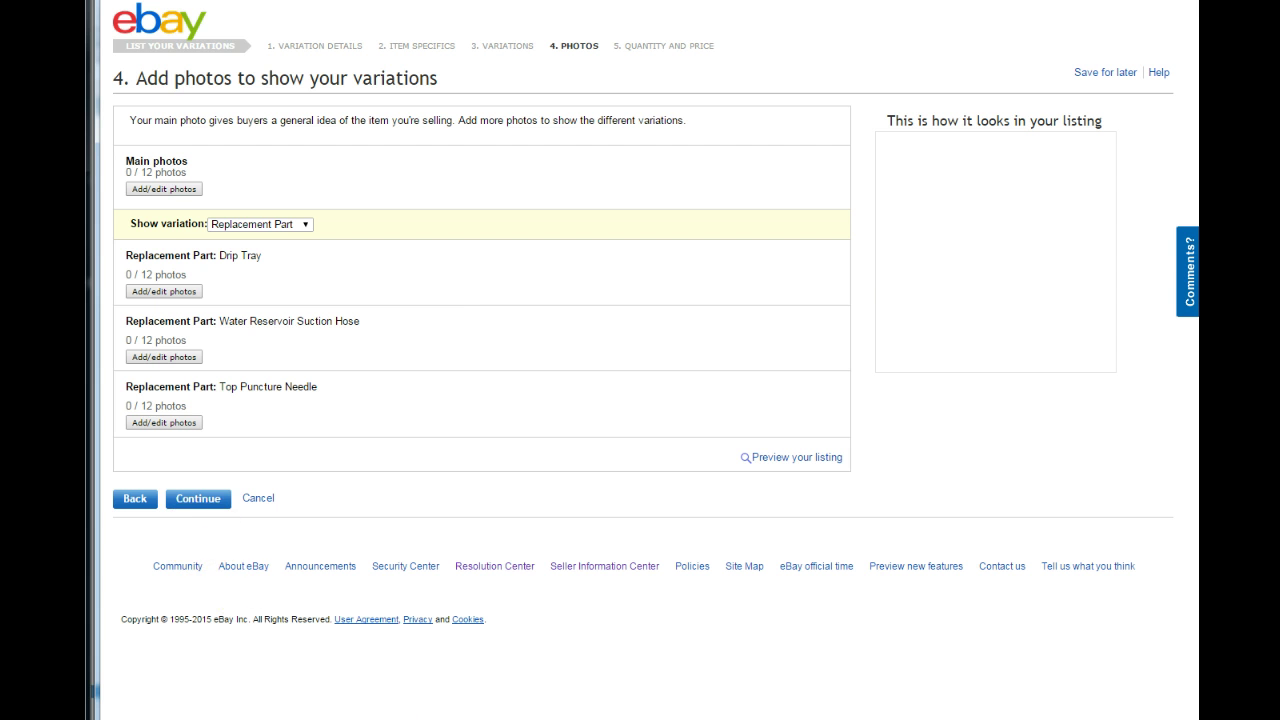
Switch to Picasa and select six photos of different parts in the 2-27-2015 folder, including the handle, display board and transformer.
click(327, 68)
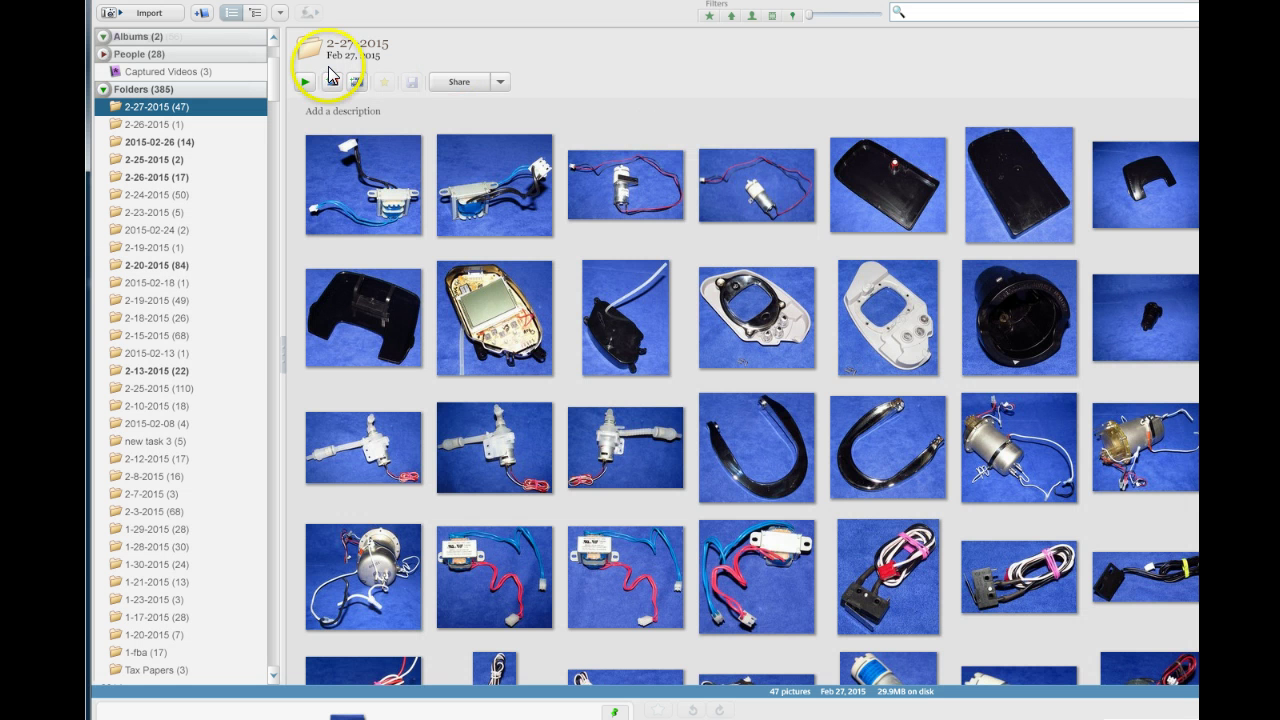
click(101, 568)
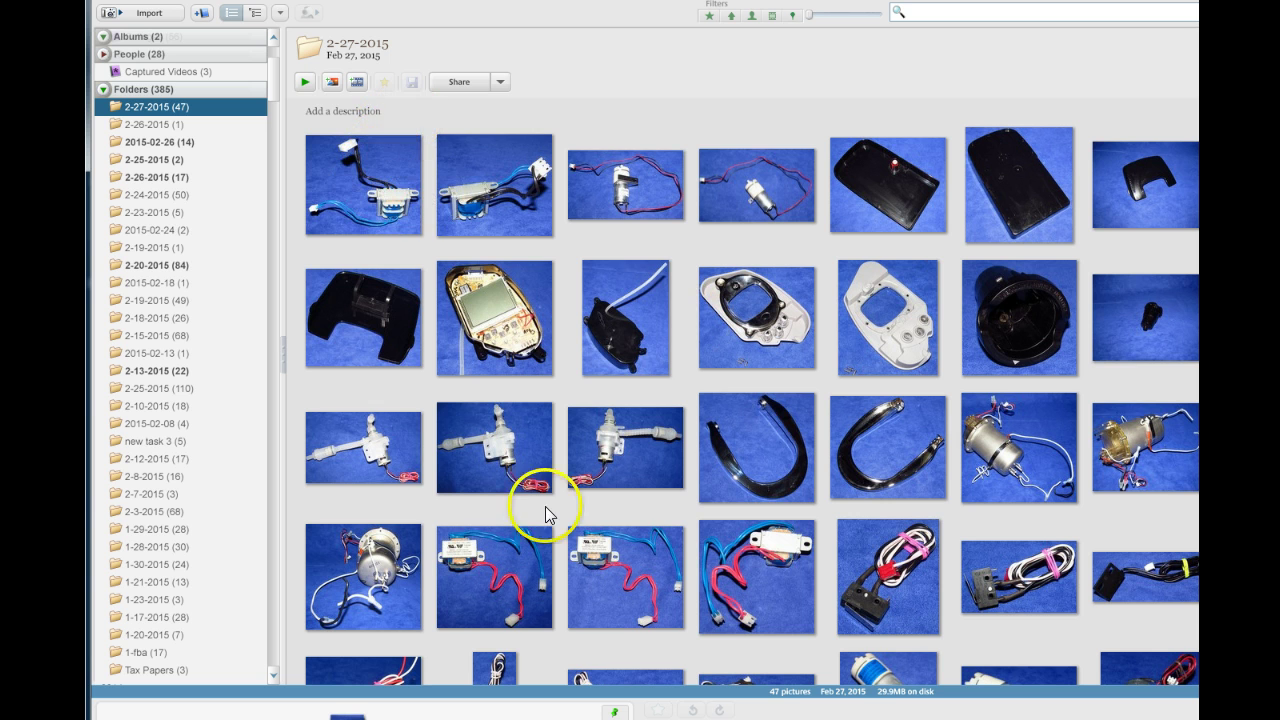
click(727, 438)
ctrl+click(1030, 478)
ctrl+click(862, 592)
ctrl+click(725, 585)
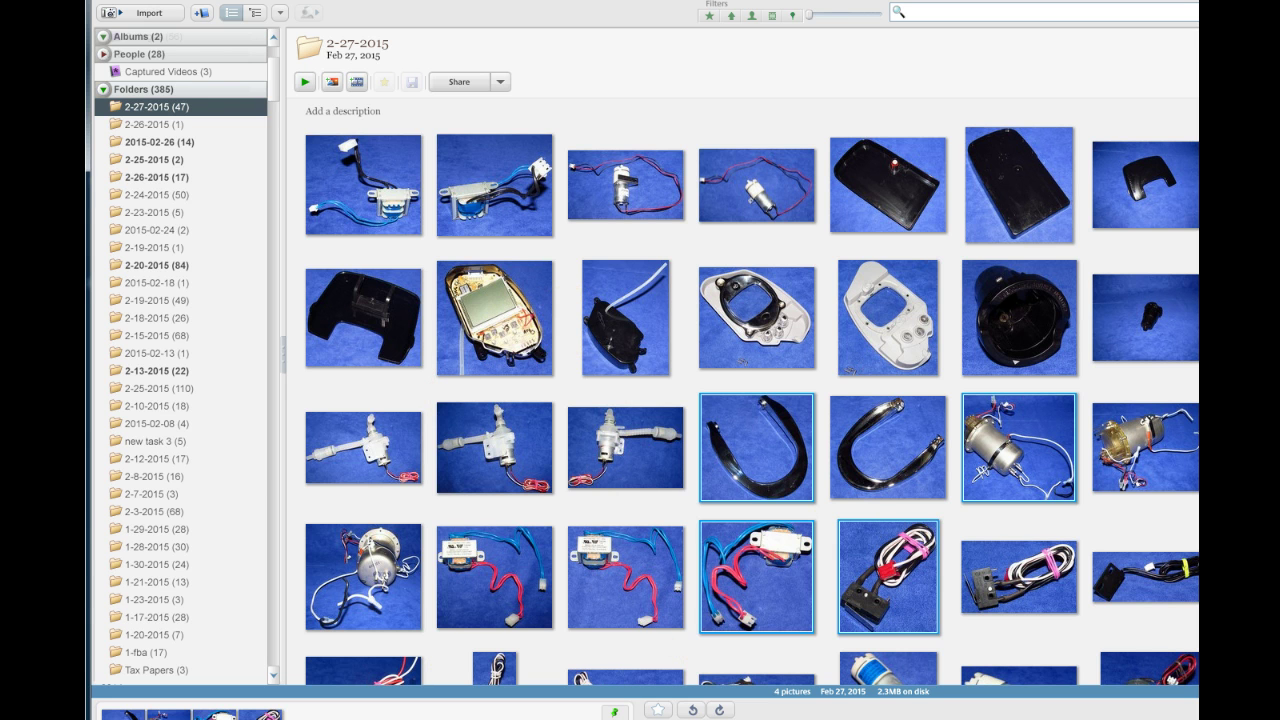
ctrl+click(497, 310)
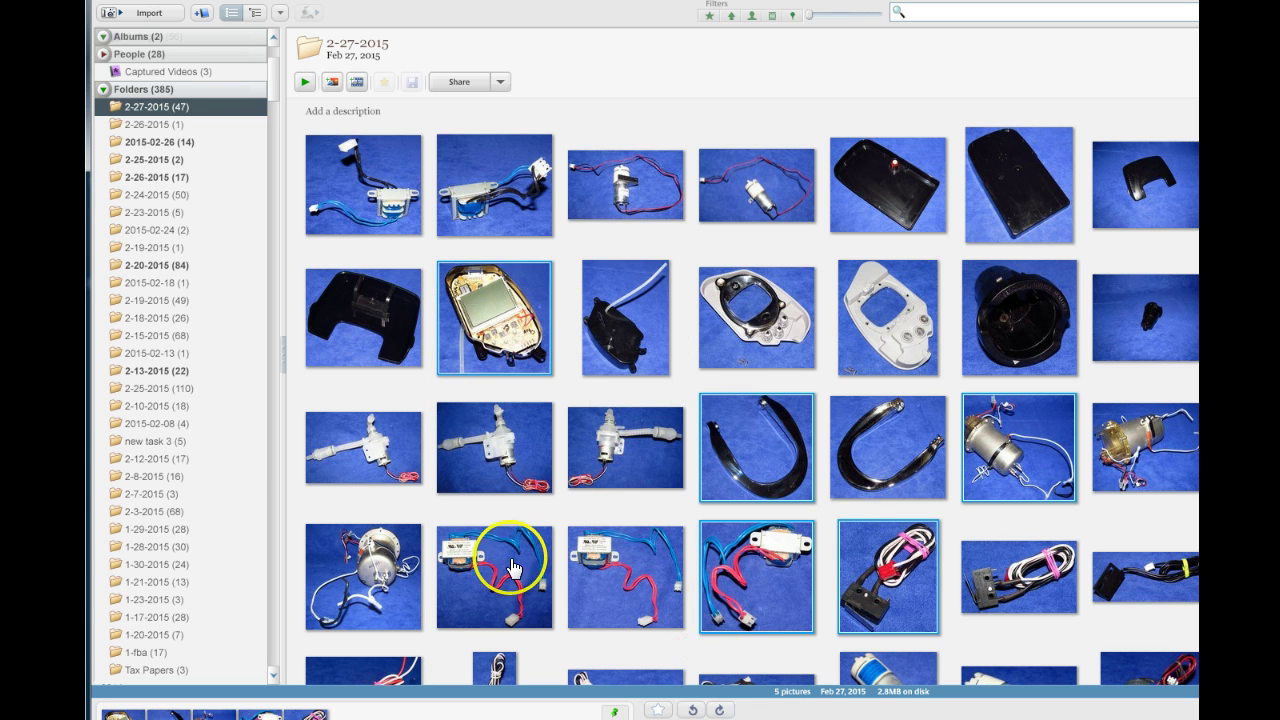
ctrl+click(1143, 601)
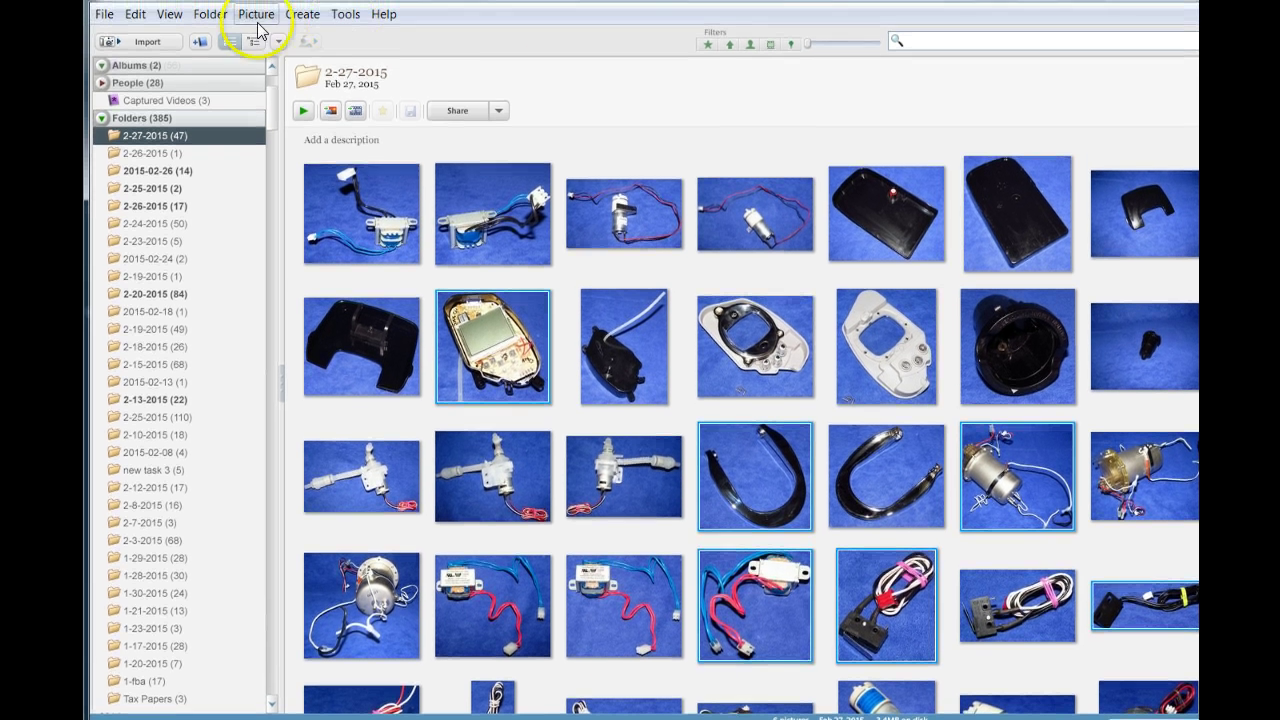
Create a Picture Collage from the selected photos and arrange the display board and red-connector switch side by side along the page's upper edge.
click(303, 14)
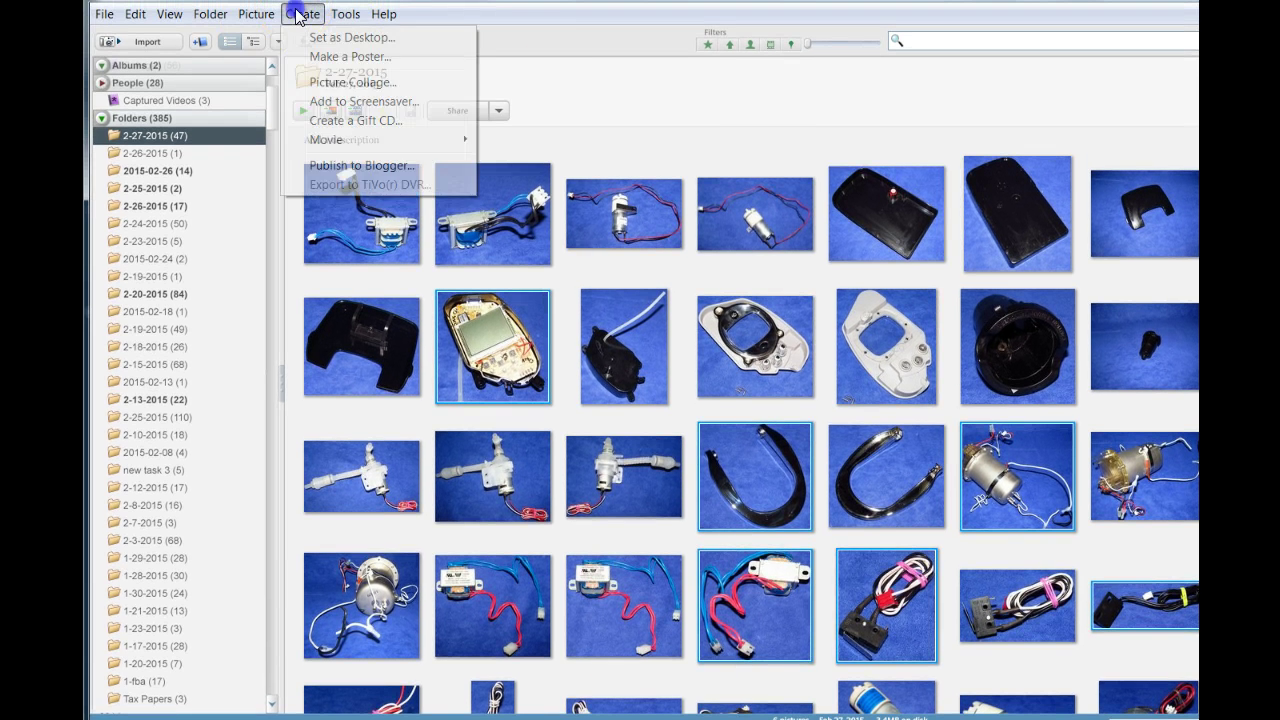
click(320, 84)
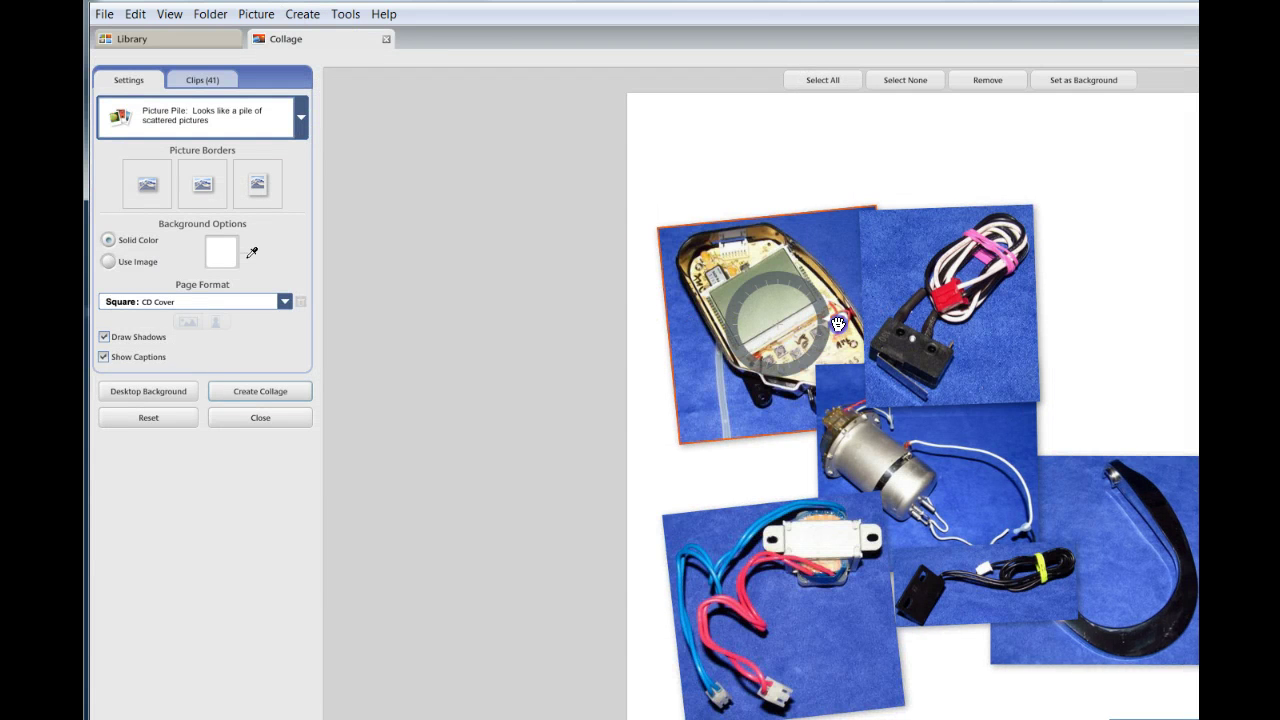
drag(787, 342, 784, 216)
click(929, 243)
drag(1007, 305, 941, 244)
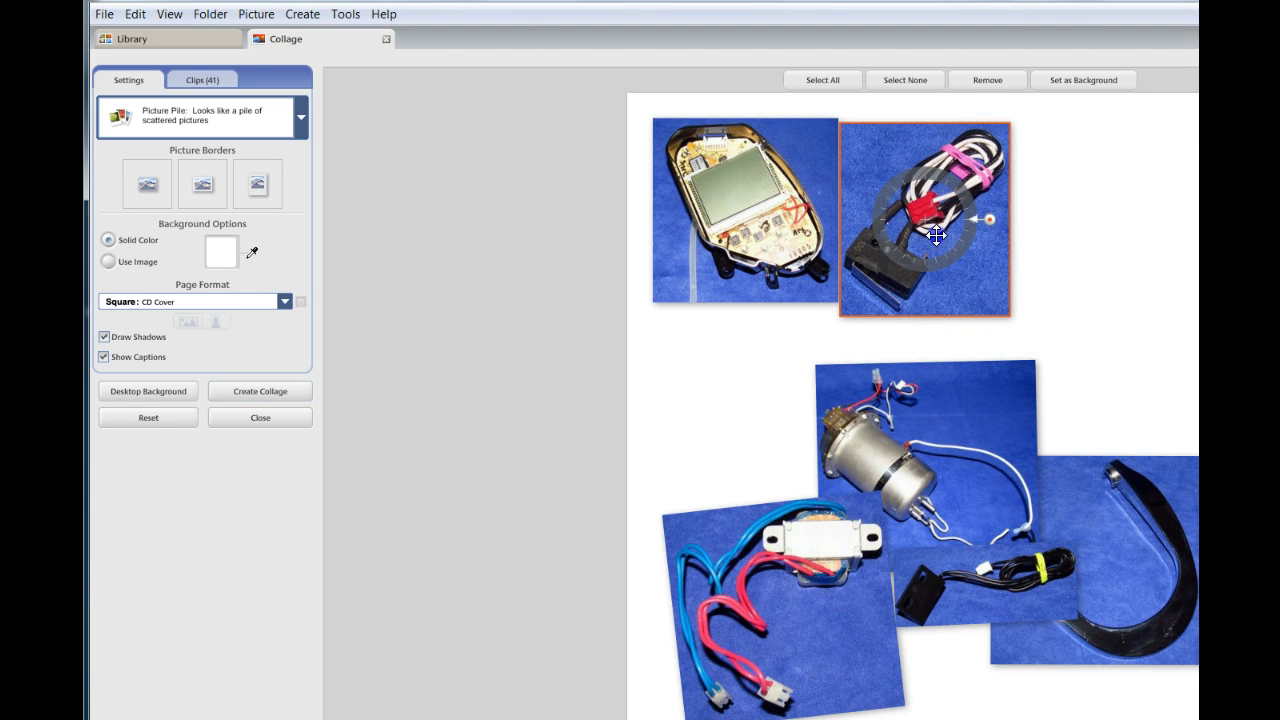
Place the silver boiler photo below the display board and the transformer photo beside it, straightening and shrinking both to fit.
click(944, 412)
drag(944, 412, 777, 349)
click(851, 386)
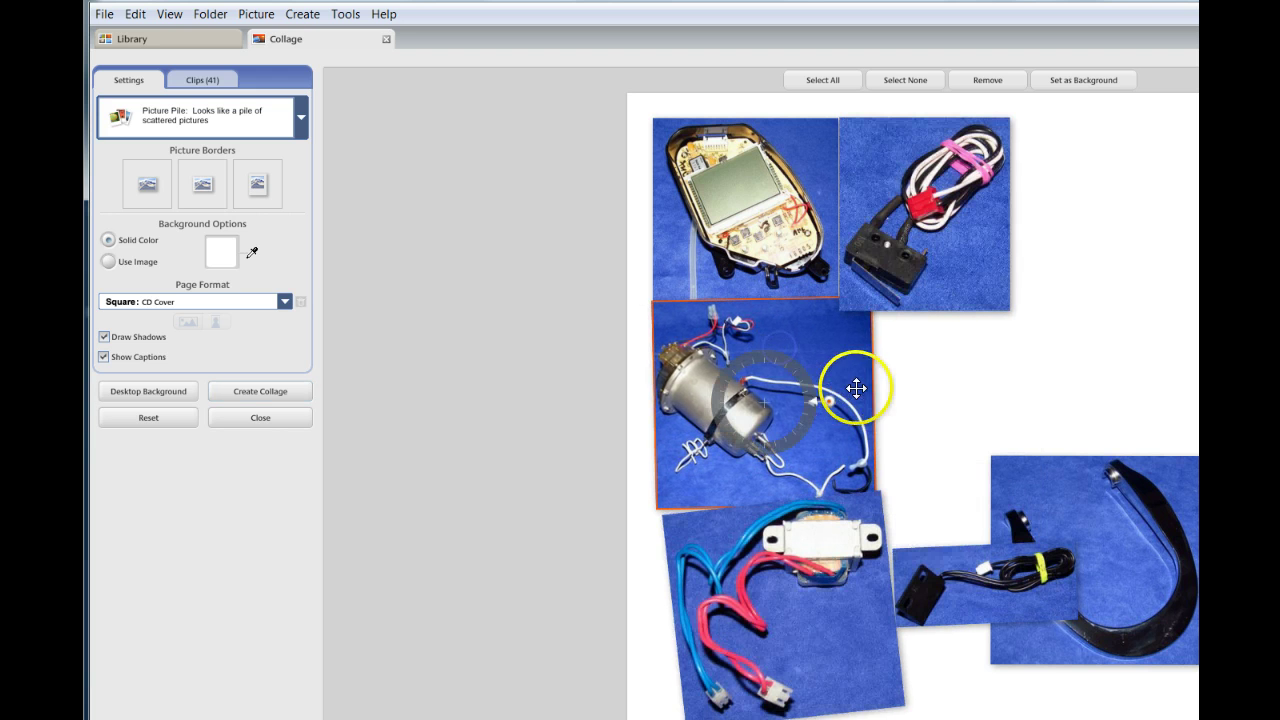
drag(831, 399, 733, 382)
click(787, 580)
drag(787, 580, 809, 461)
drag(855, 458, 848, 380)
drag(928, 380, 858, 380)
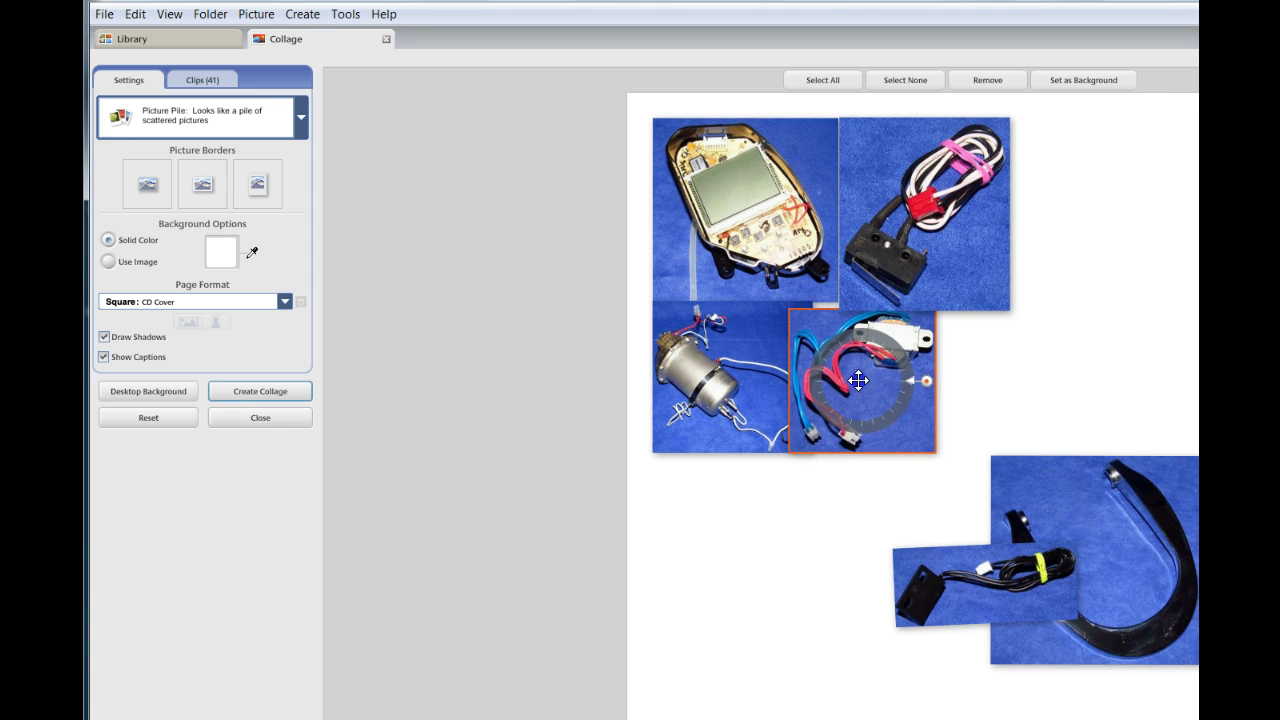
Adjust the display board photo to close the gap below it, and fit the black sensor photo upright beside the transformer.
click(820, 271)
click(826, 214)
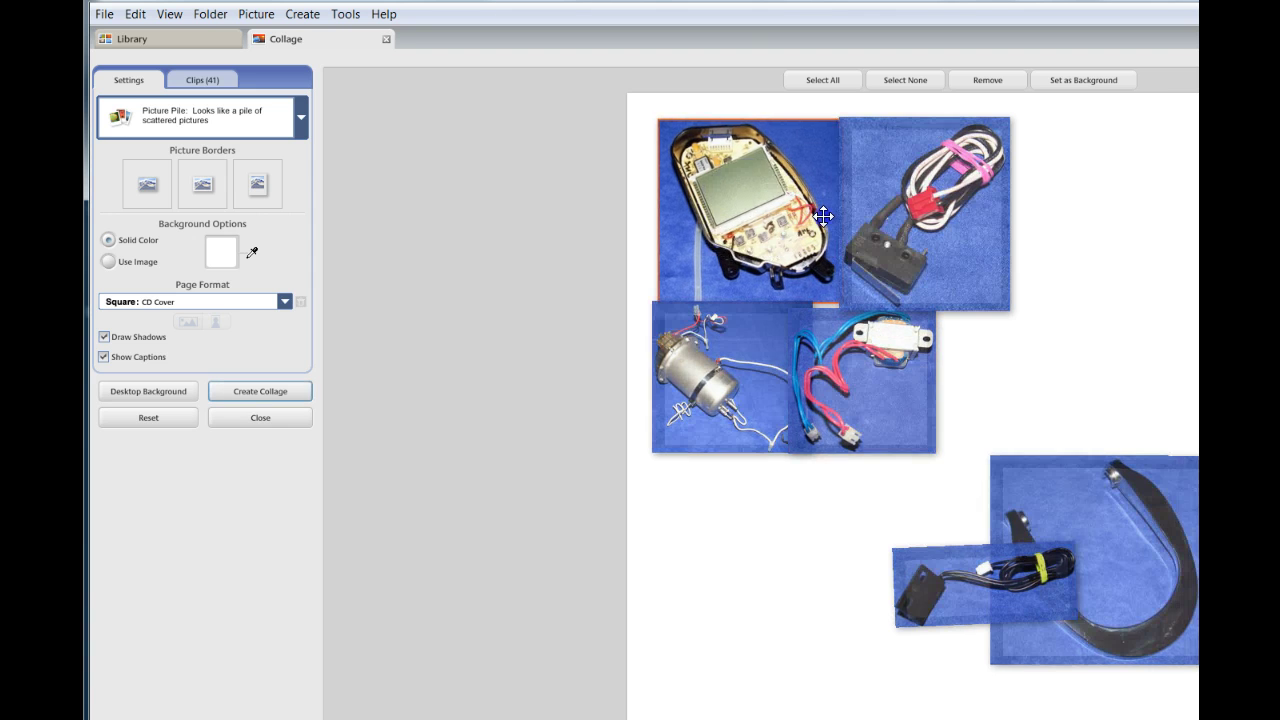
drag(821, 216, 828, 275)
click(951, 551)
drag(1046, 594, 972, 370)
drag(993, 420, 995, 413)
Remove the black handle photo from the layout and create the collage.
click(1058, 536)
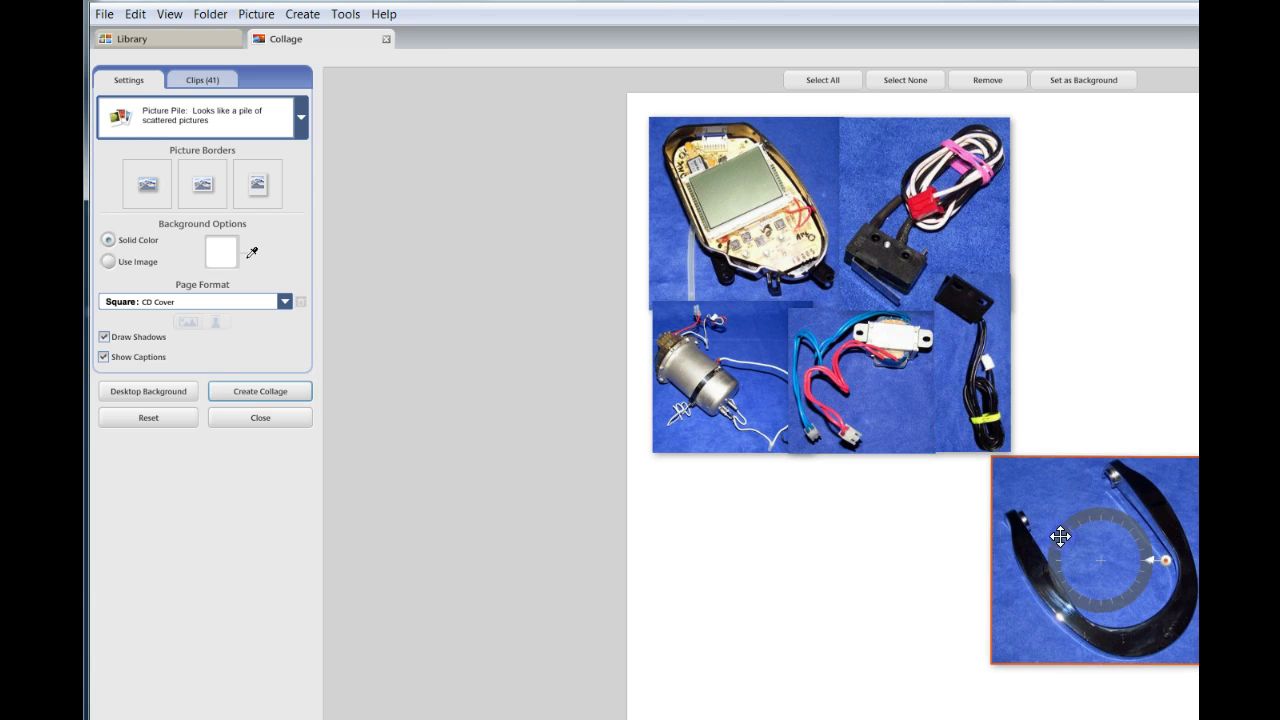
key(Delete)
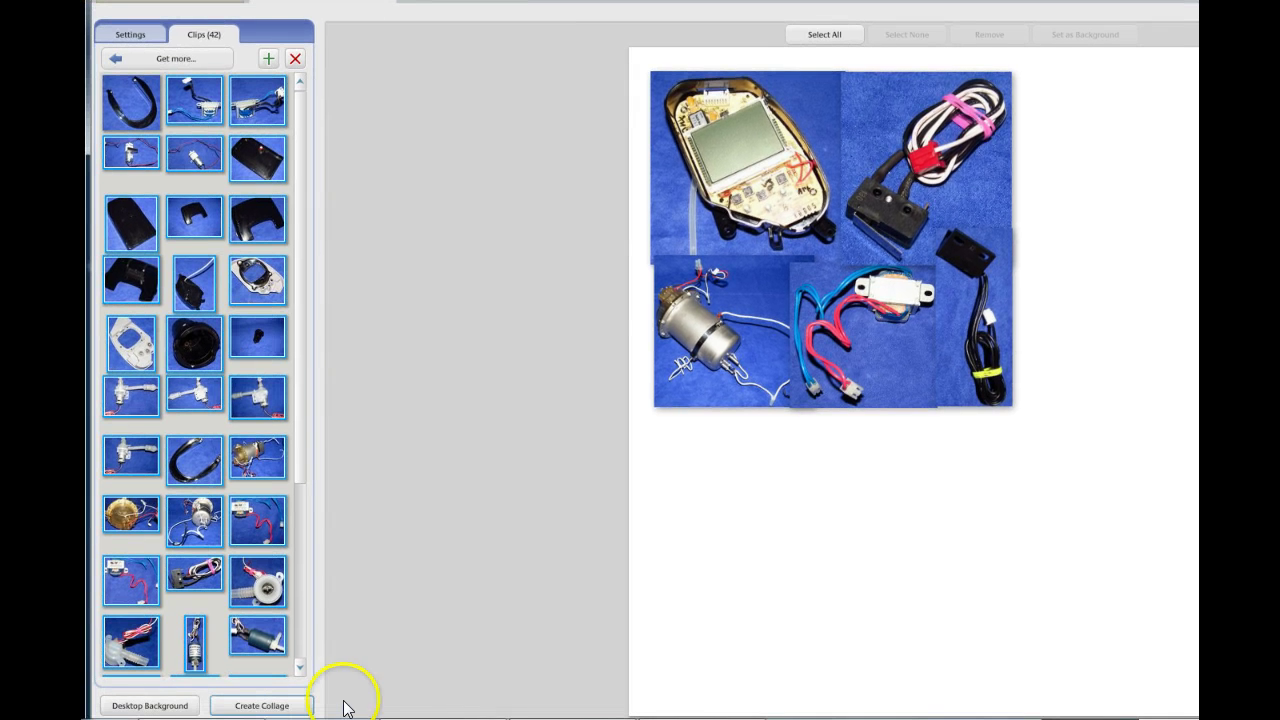
click(266, 705)
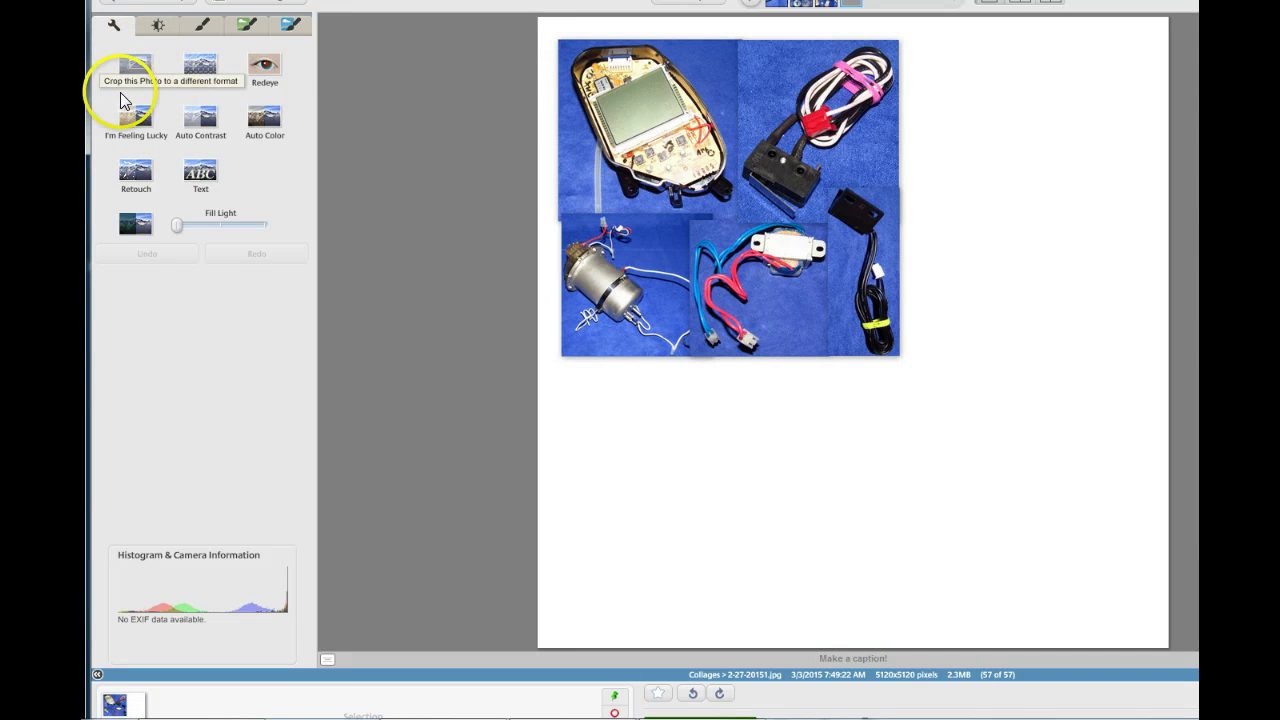
Crop the collage manually to the block of part photos, about 2745 x 2589, cutting off the empty white area.
click(134, 65)
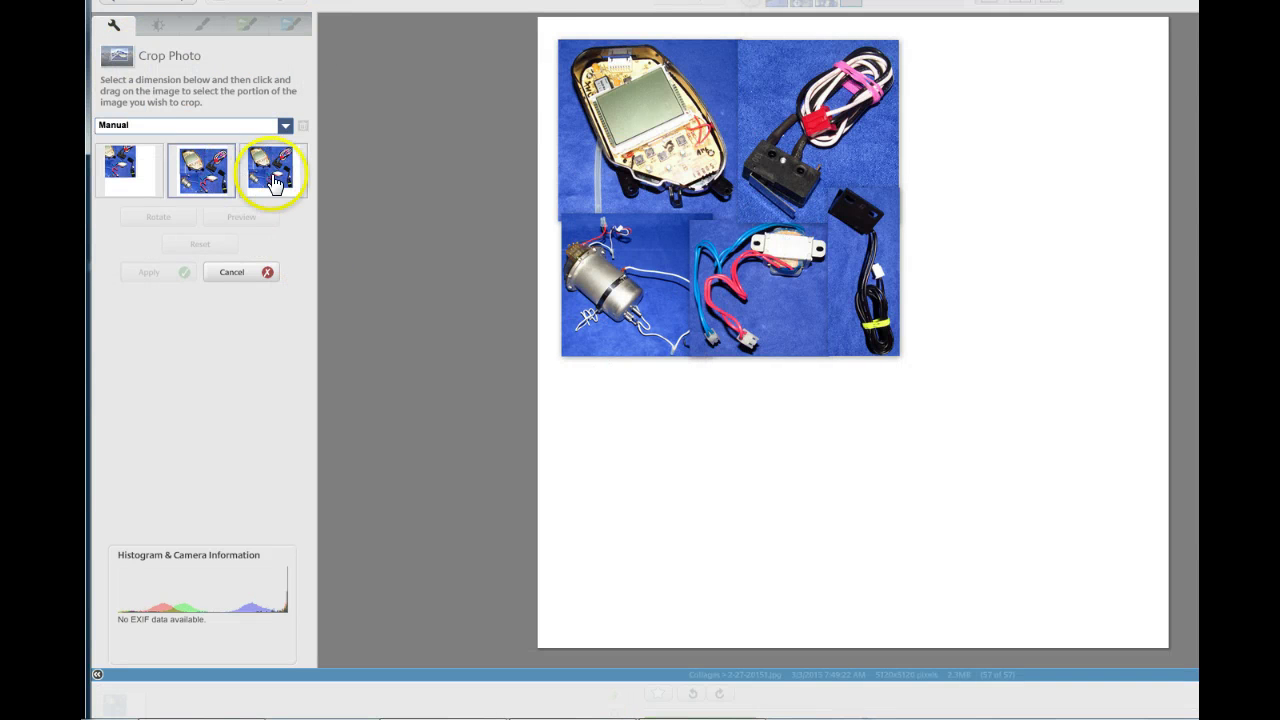
click(669, 246)
drag(669, 246, 675, 252)
drag(957, 429, 889, 358)
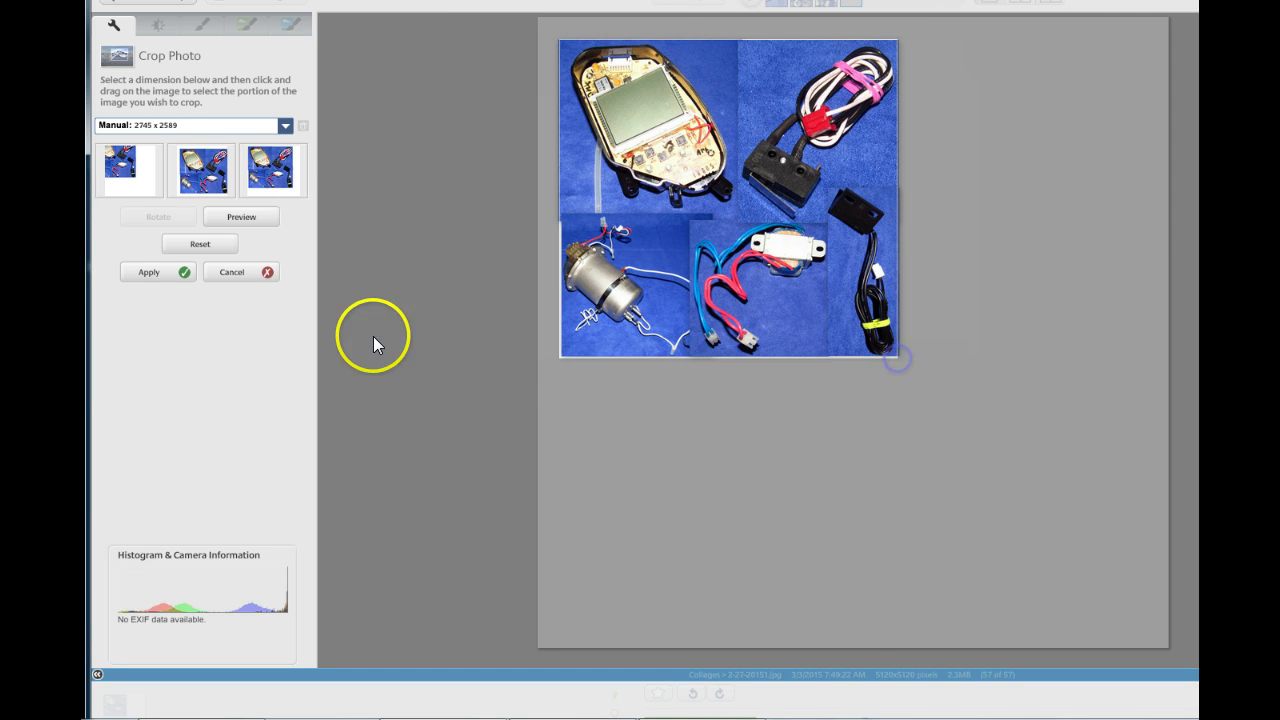
click(146, 268)
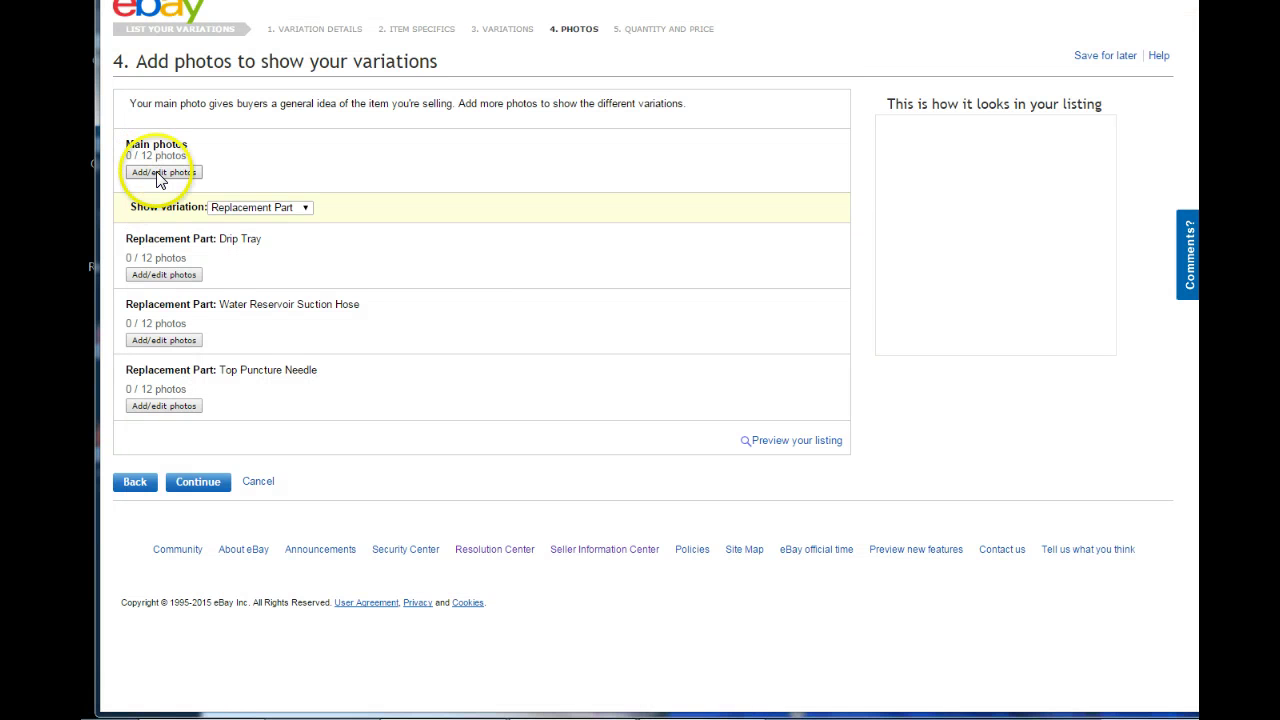
Start adding a main photo to the listing and browse to the Collages folder in Pictures > Picasa.
click(160, 172)
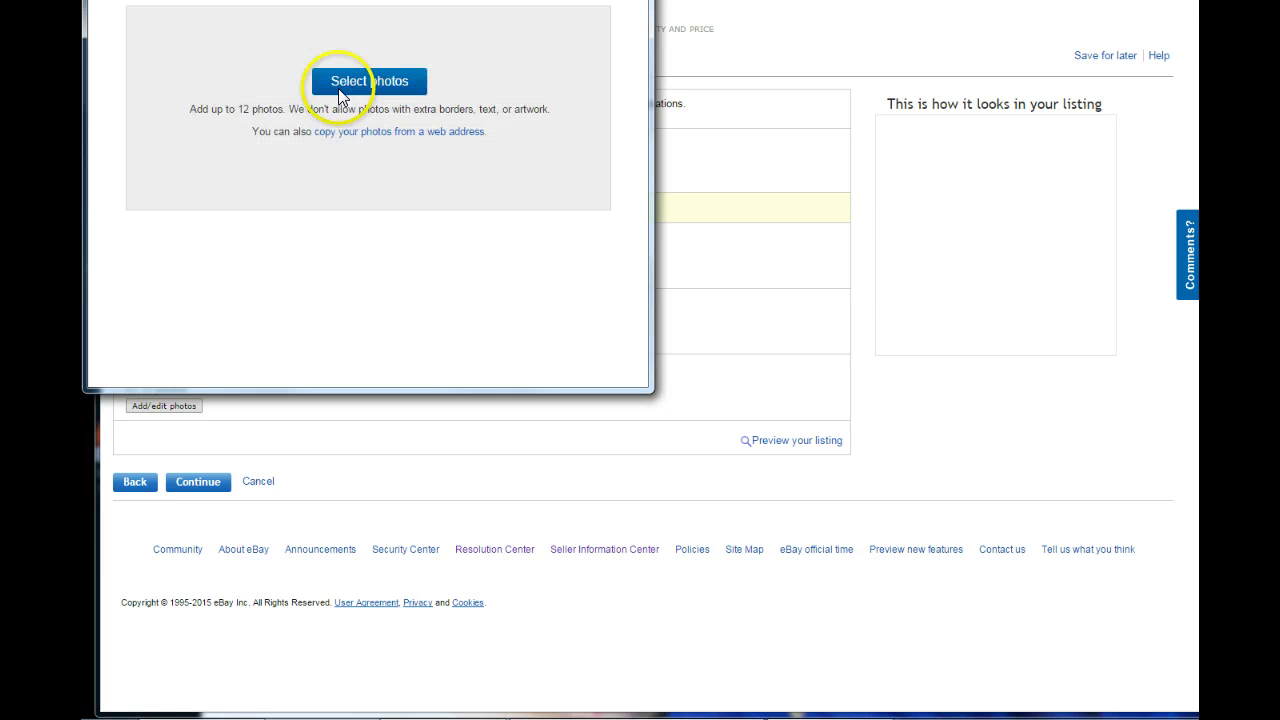
click(340, 96)
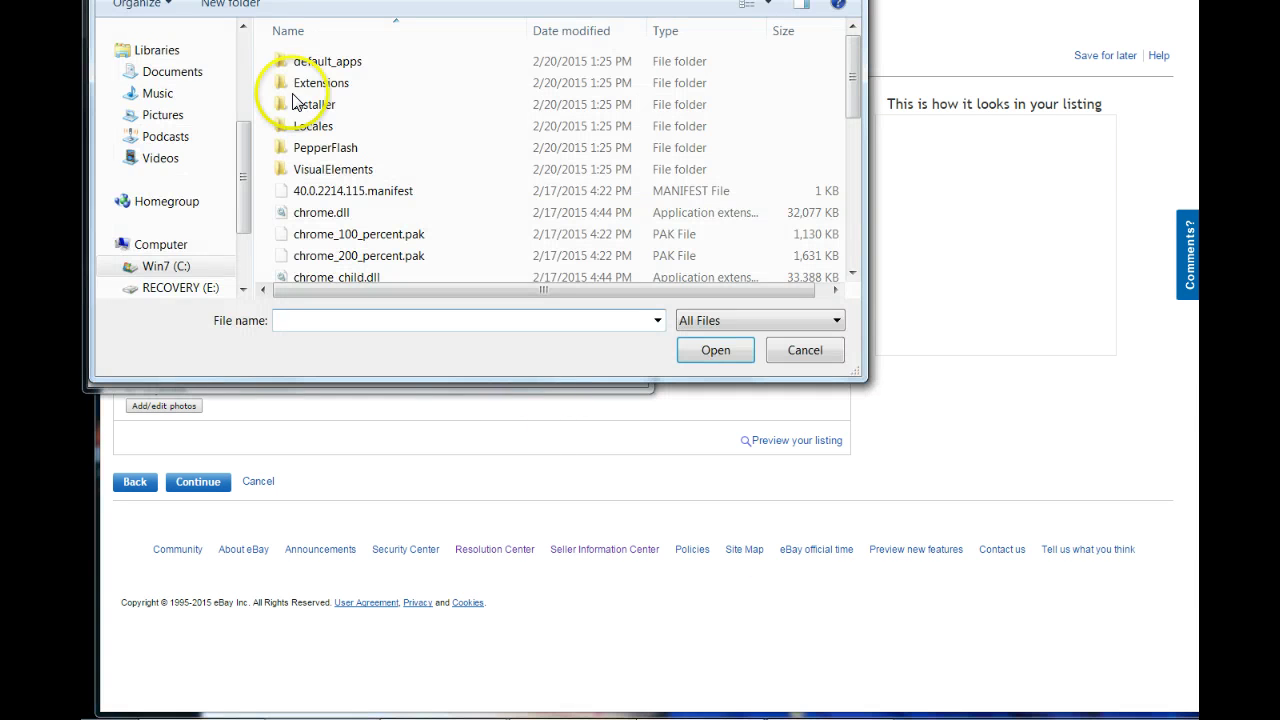
click(165, 114)
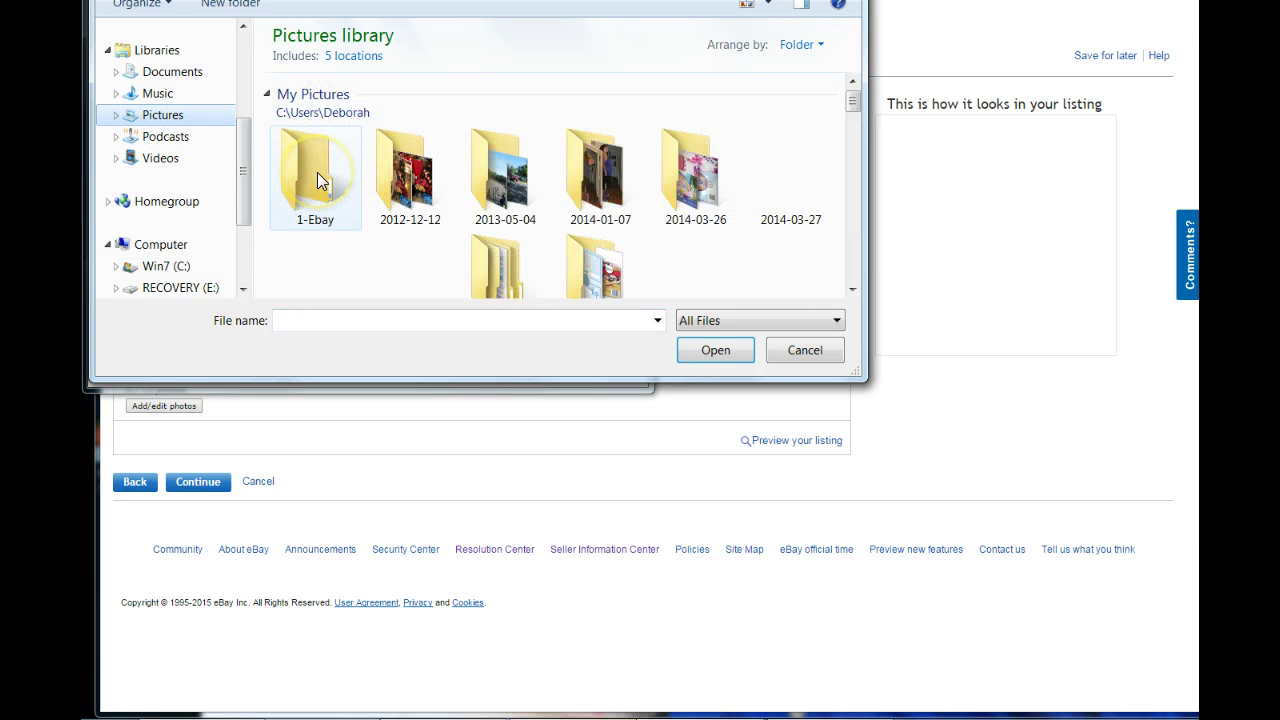
click(307, 177)
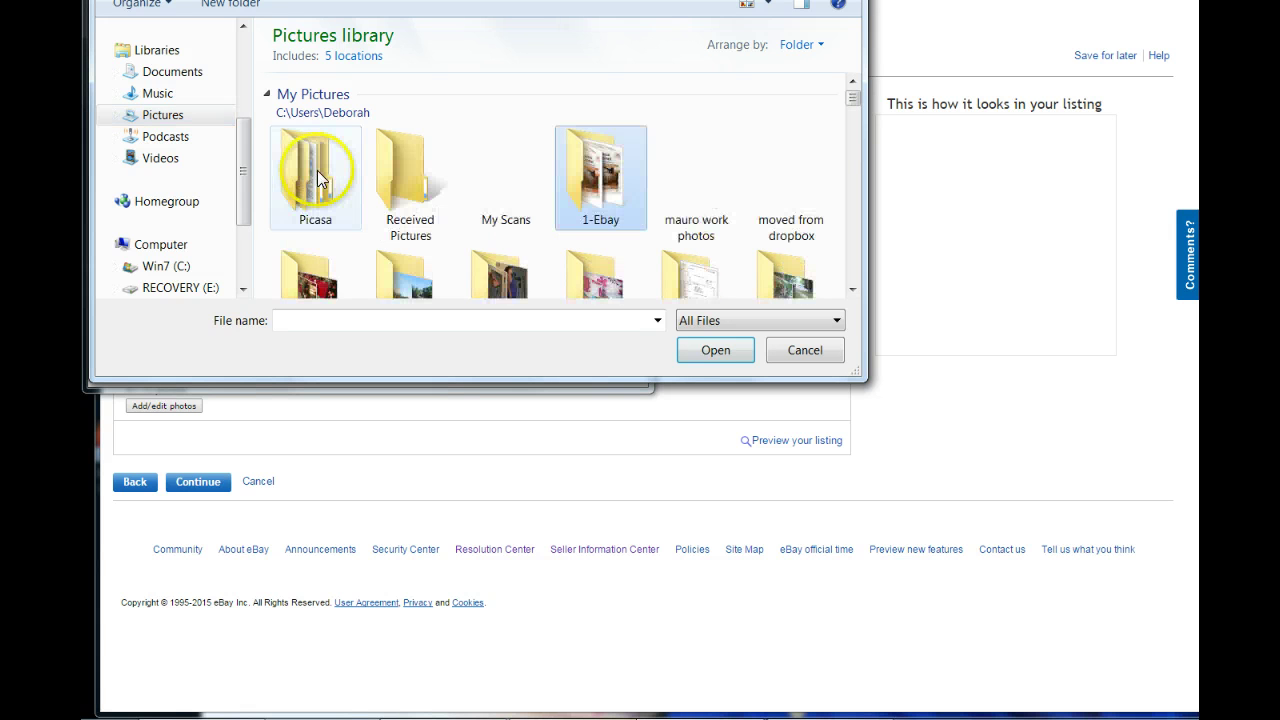
click(320, 190)
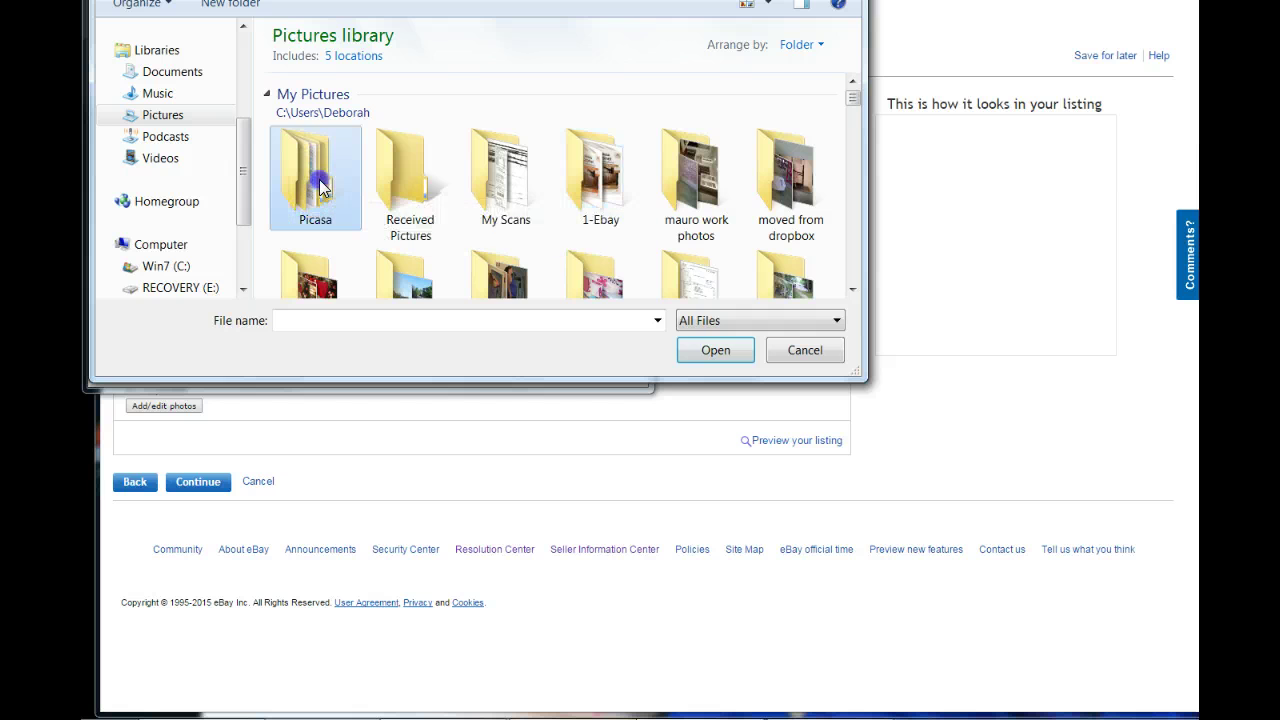
double_click(320, 188)
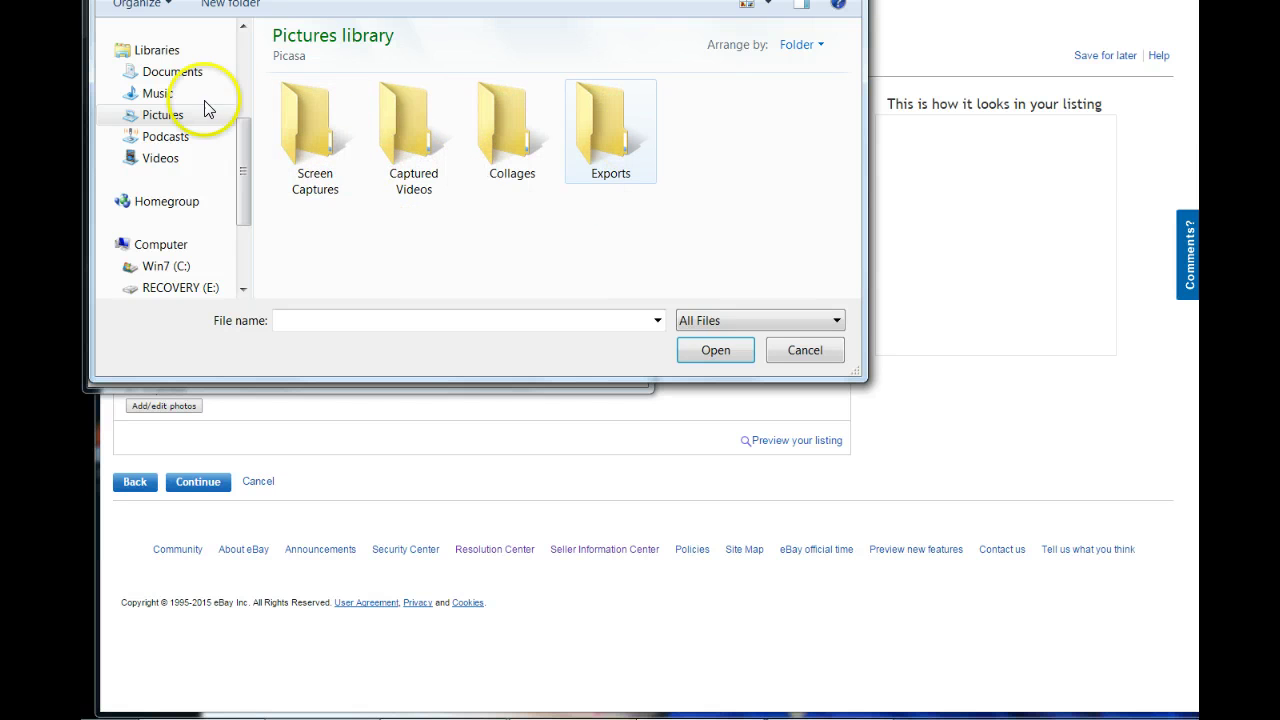
double_click(515, 125)
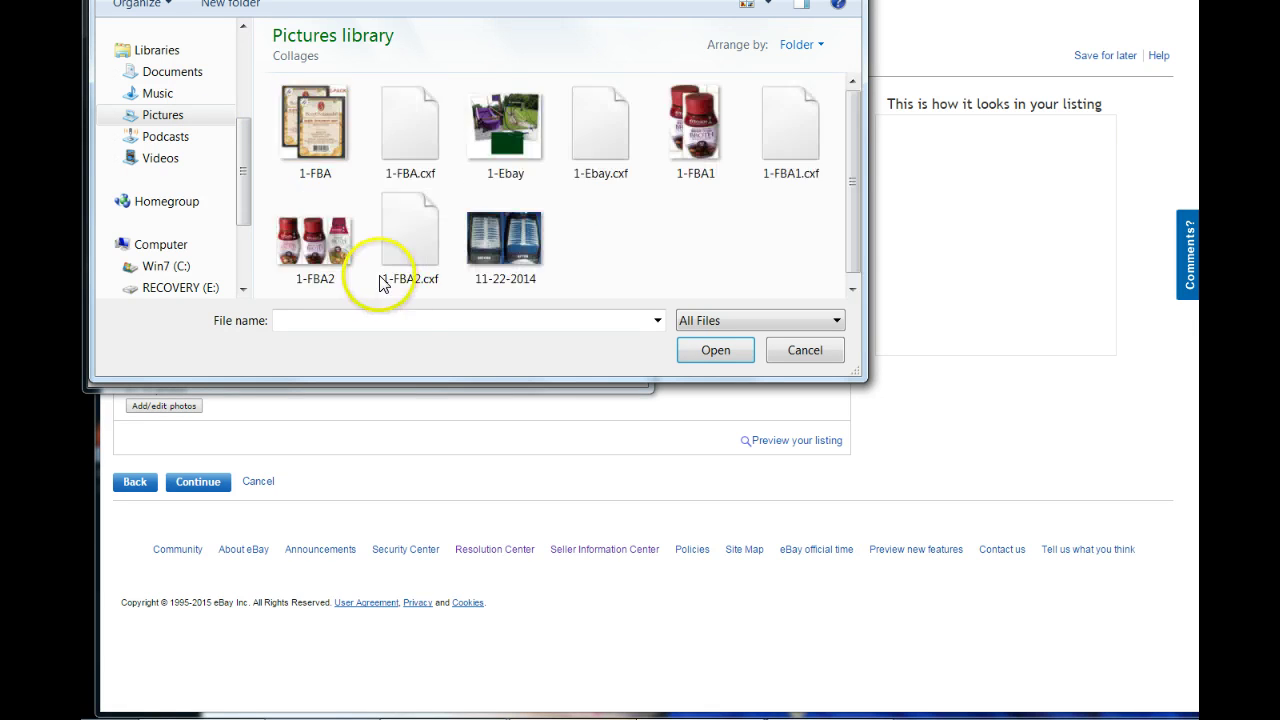
scroll(622, 230, down, 10)
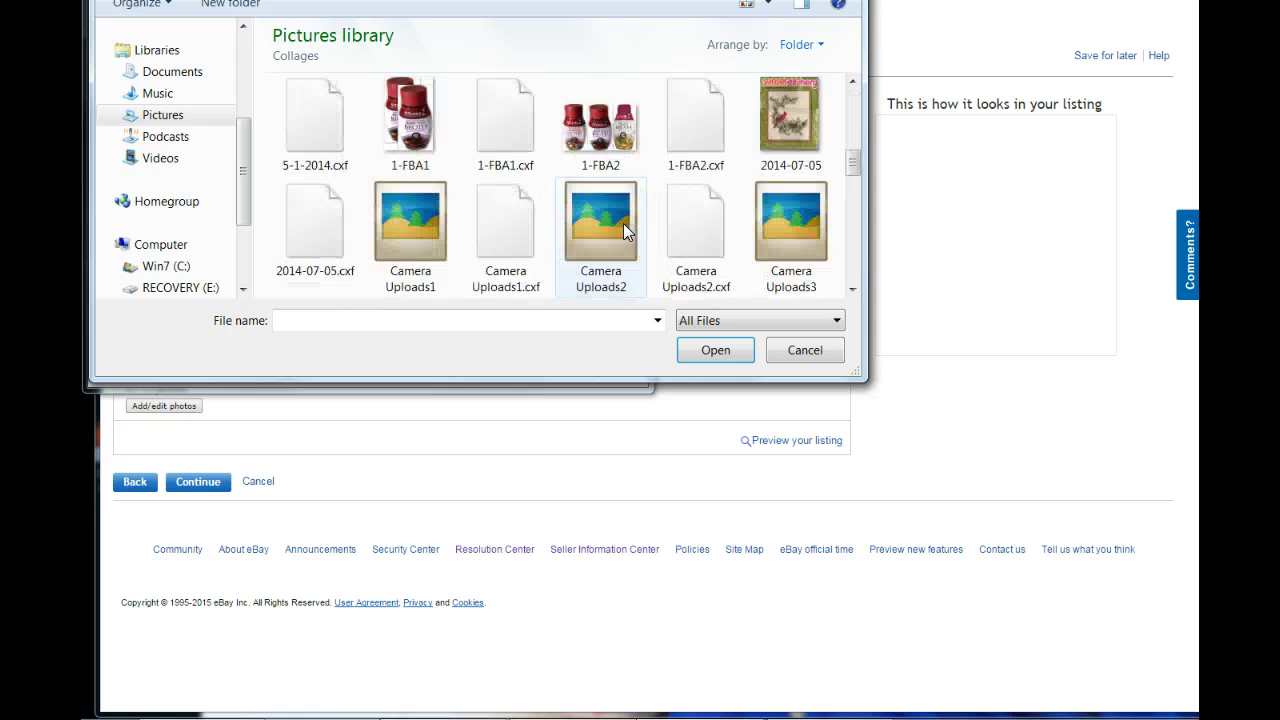
scroll(623, 230, down, 8)
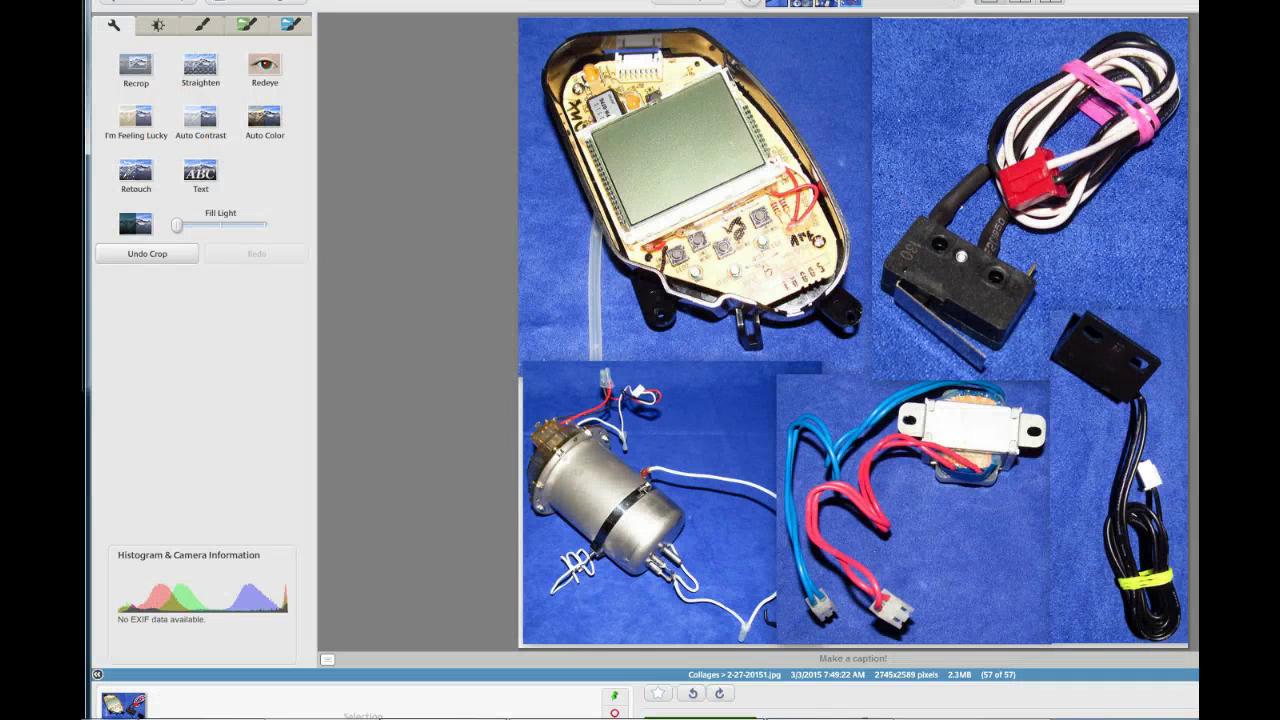
Switch to Picasa, return from the cropped collage to the Collages library and save the edited photos to disk.
click(120, 5)
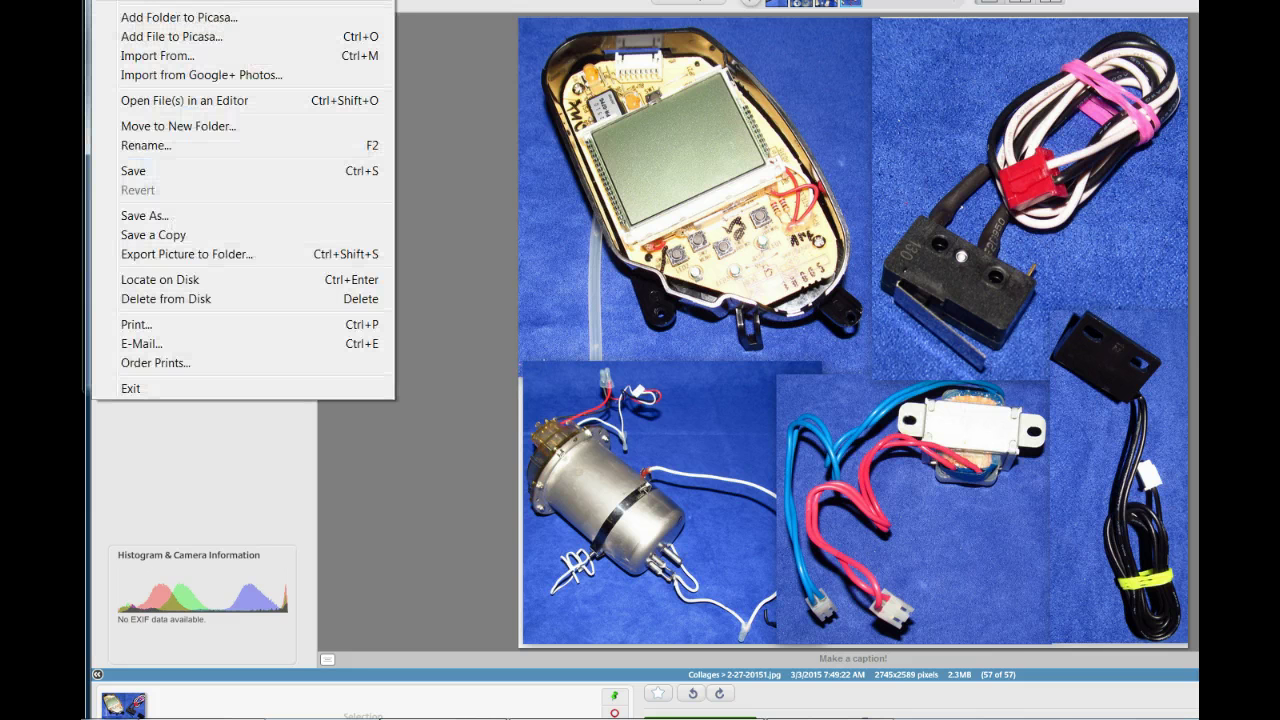
mouse_move(262, 0)
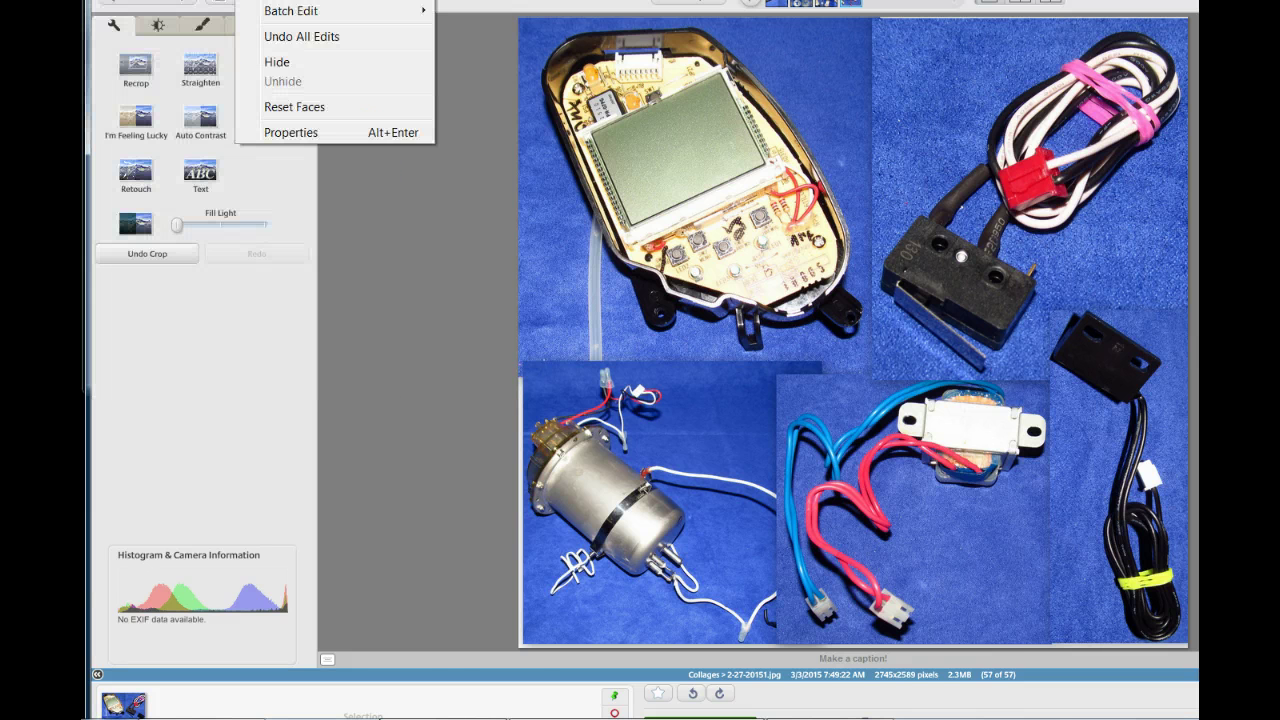
click(160, 6)
click(160, 6)
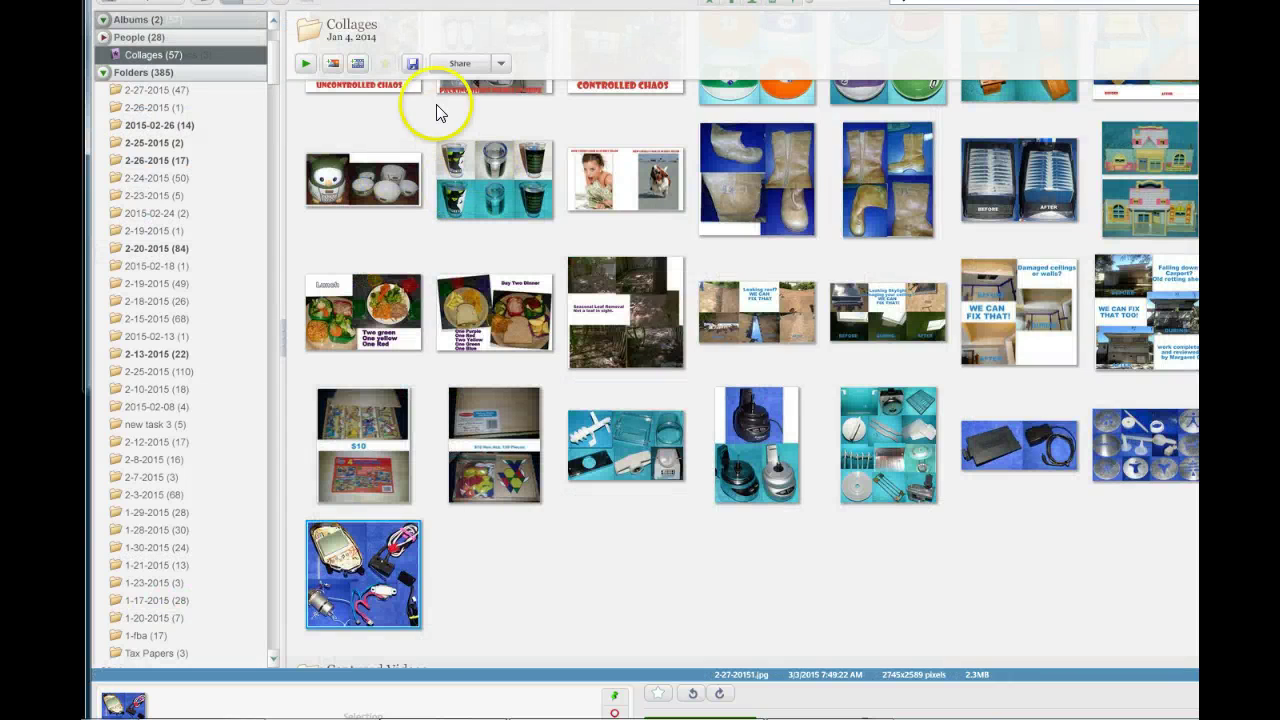
click(411, 63)
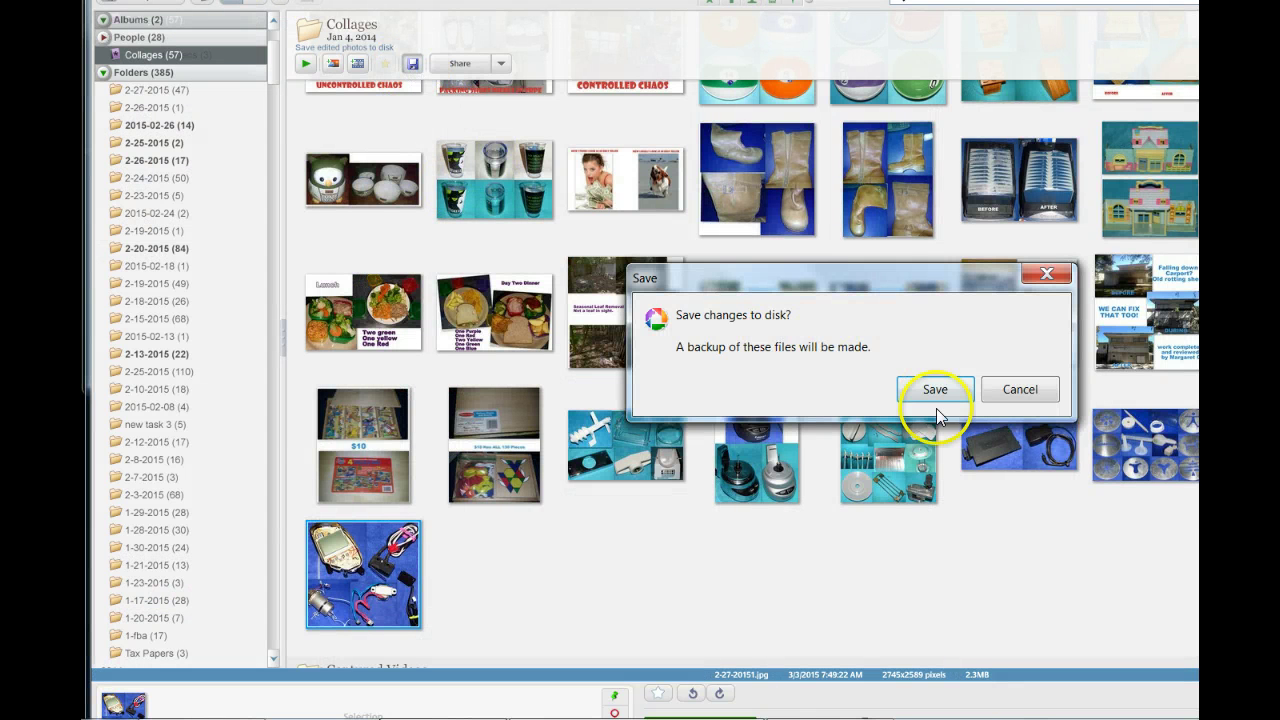
click(930, 389)
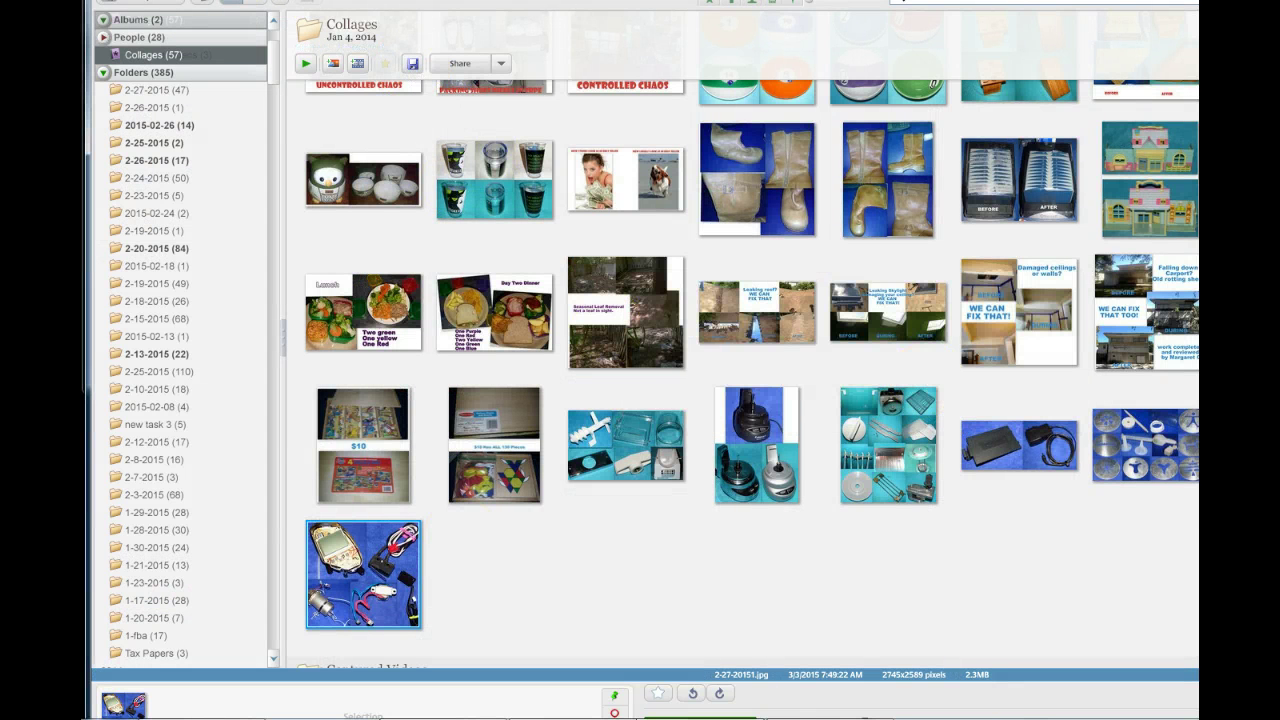
Return to the eBay photo upload and add the collage 2-27-2015 as the listing's main photo.
key(ctrl+o)
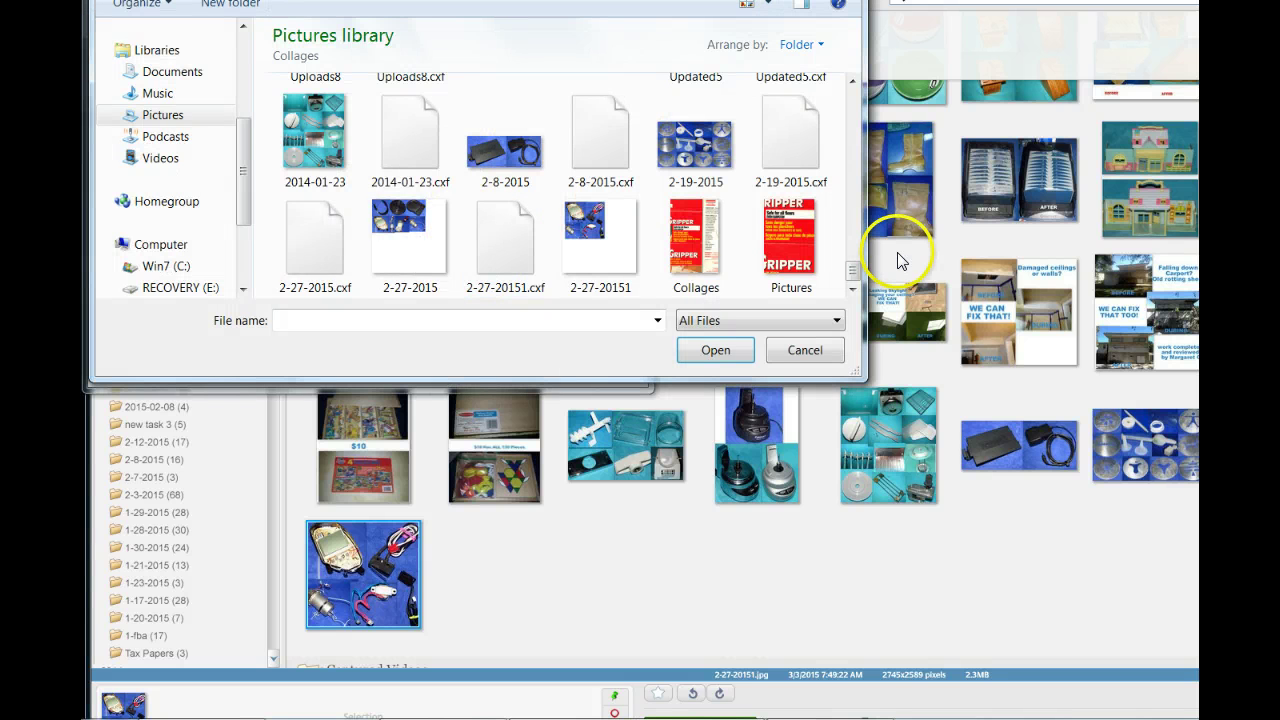
click(320, 259)
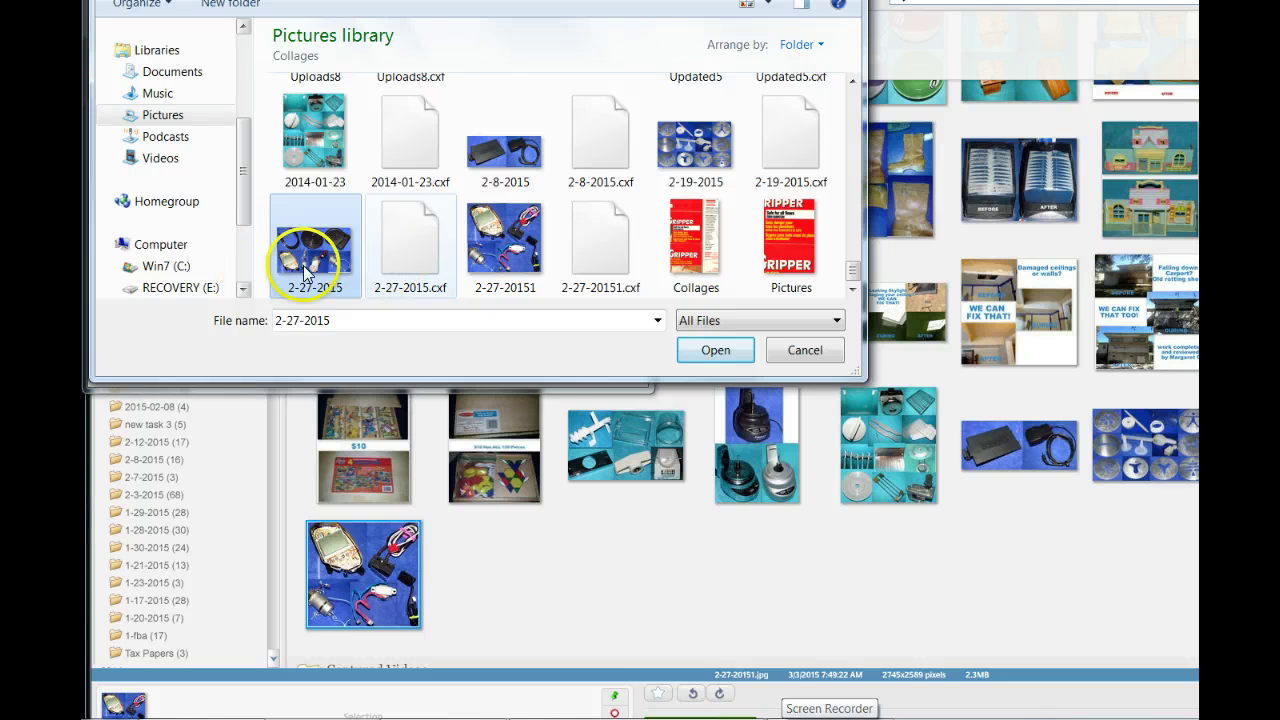
click(739, 358)
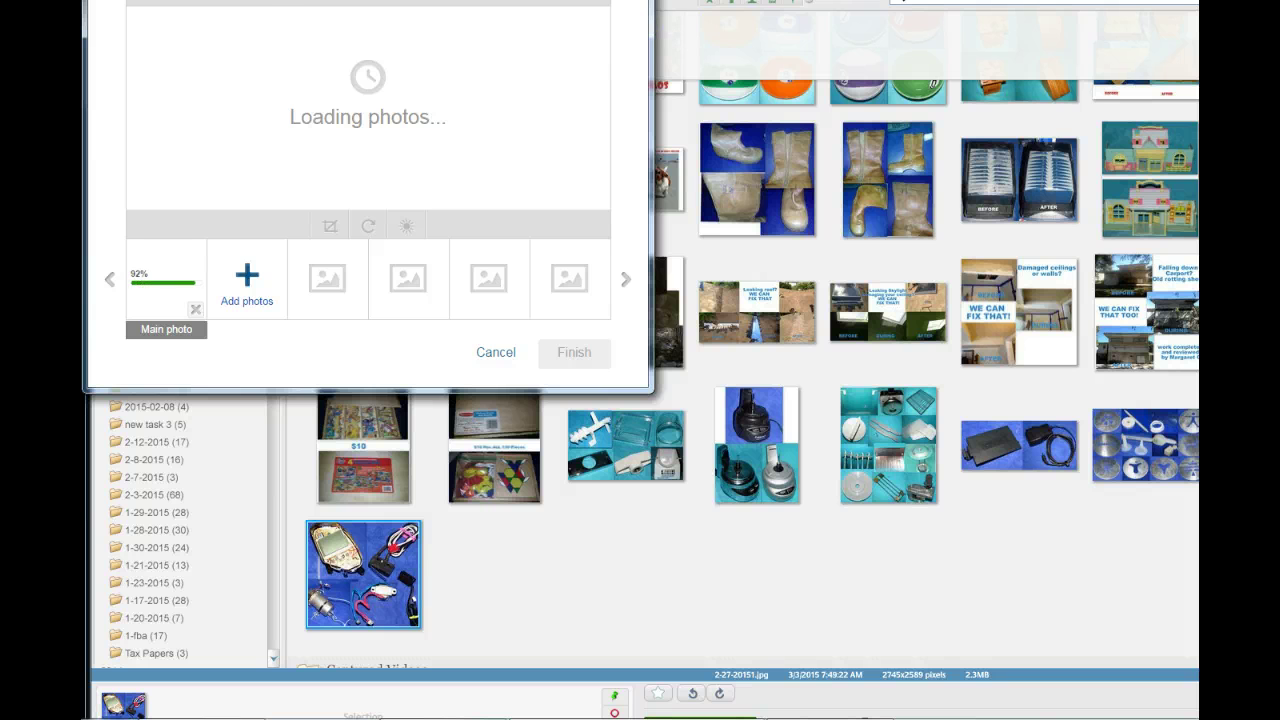
click(672, 12)
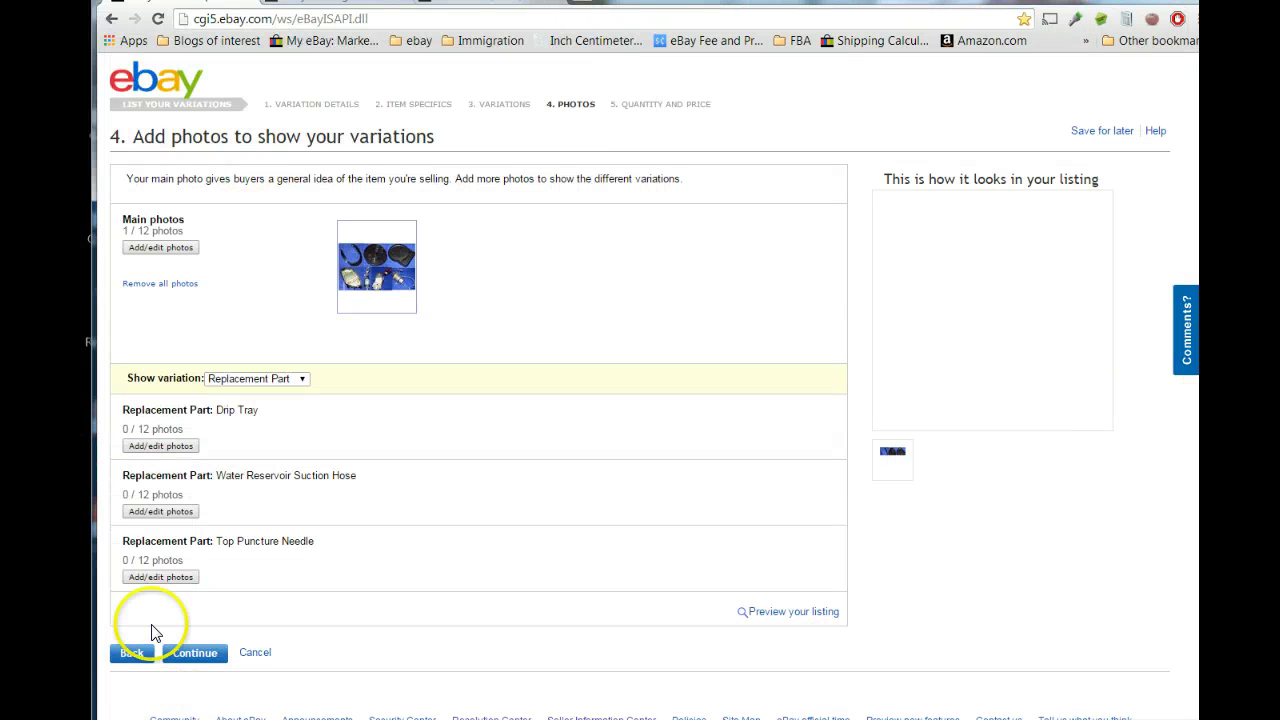
Start adding photos to the Drip Tray variation and open the 2-27-2015 folder in Pictures > 1-Ebay.
click(150, 445)
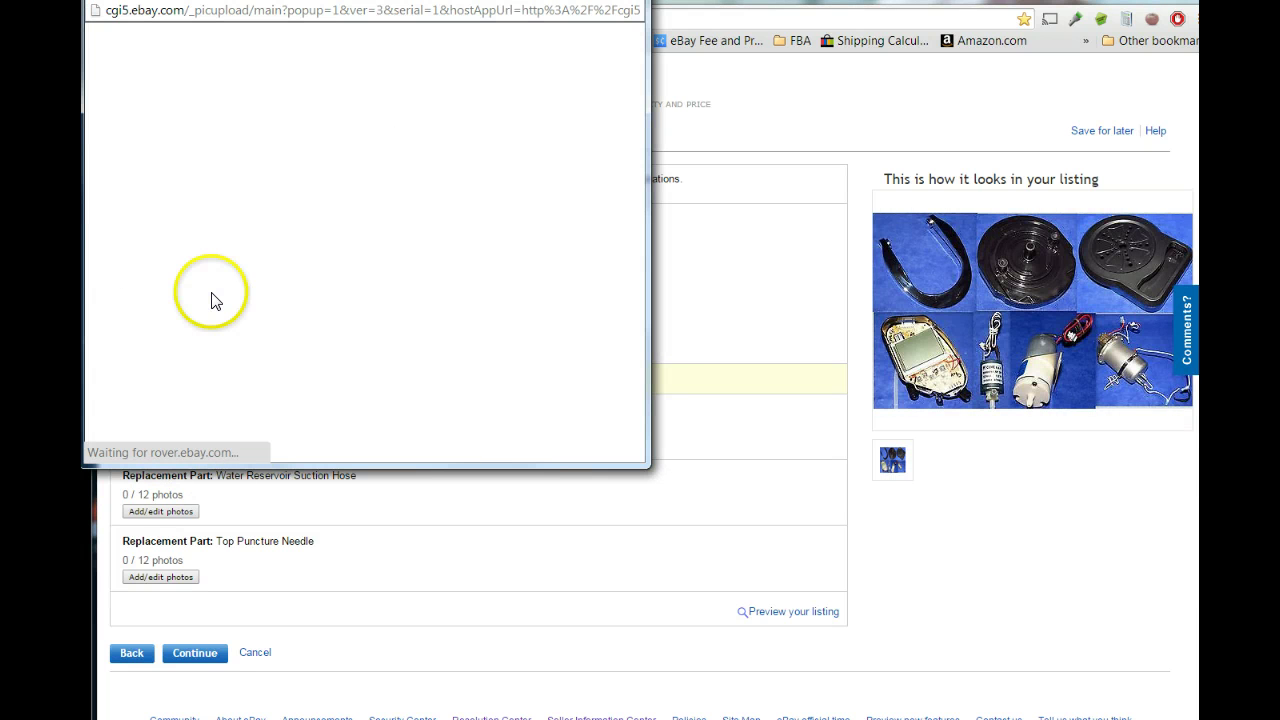
click(378, 156)
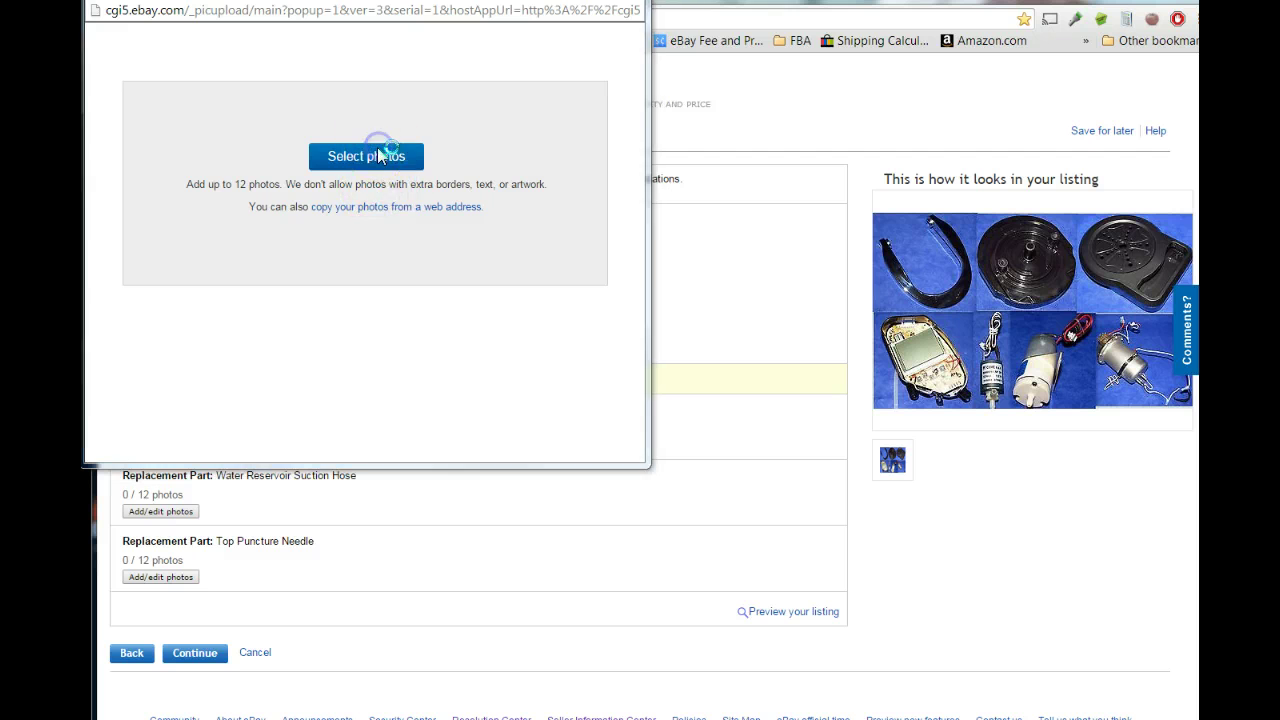
scroll(100, 286, up, 1)
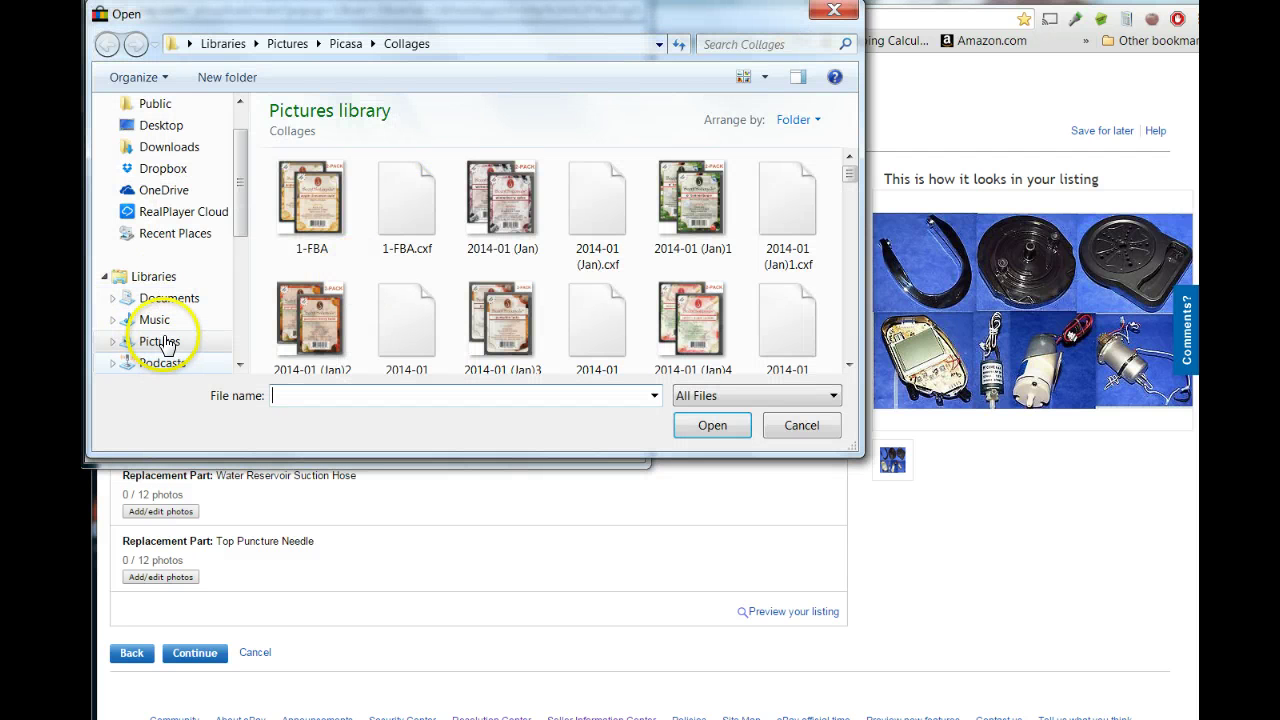
click(160, 341)
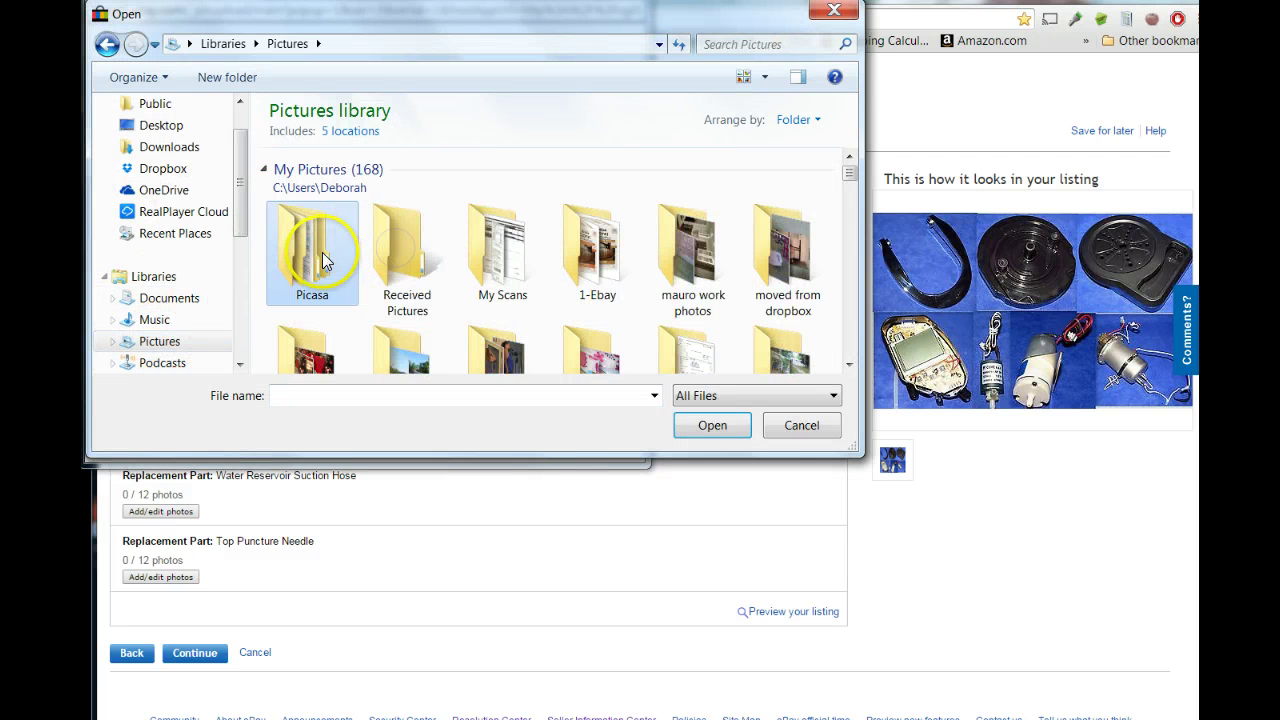
double_click(605, 262)
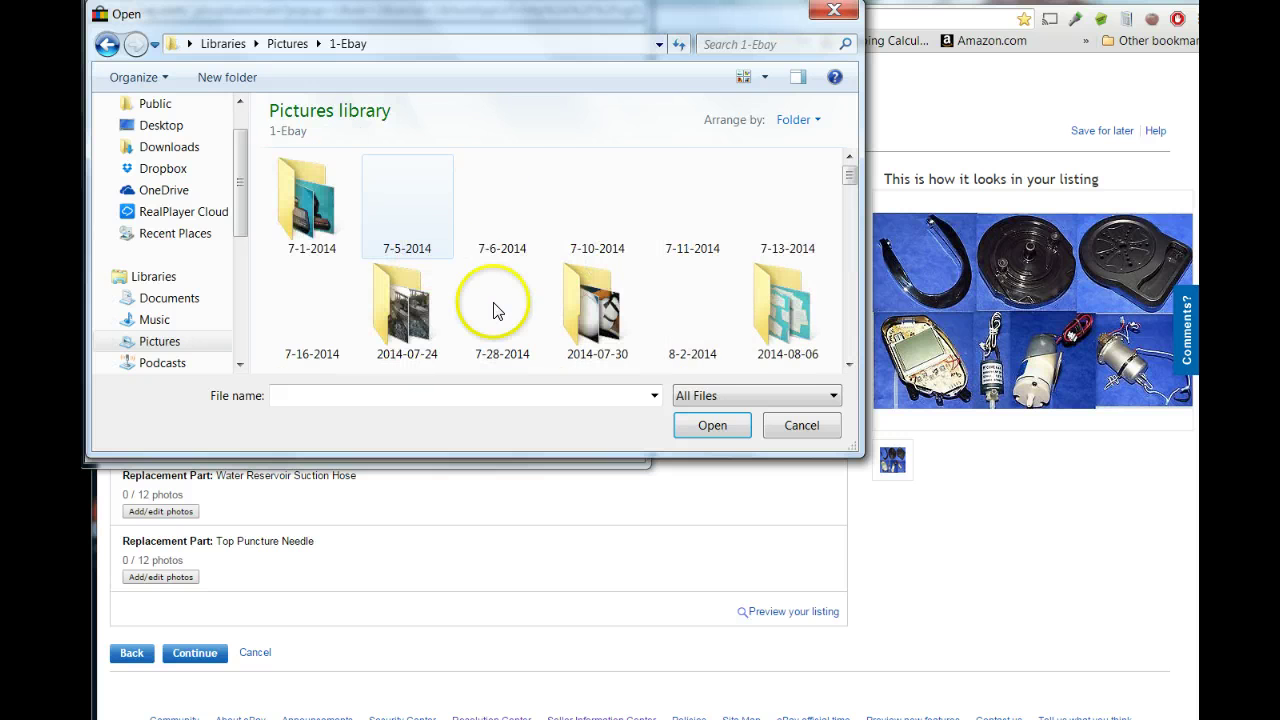
scroll(491, 309, down, 3)
scroll(494, 300, down, 10)
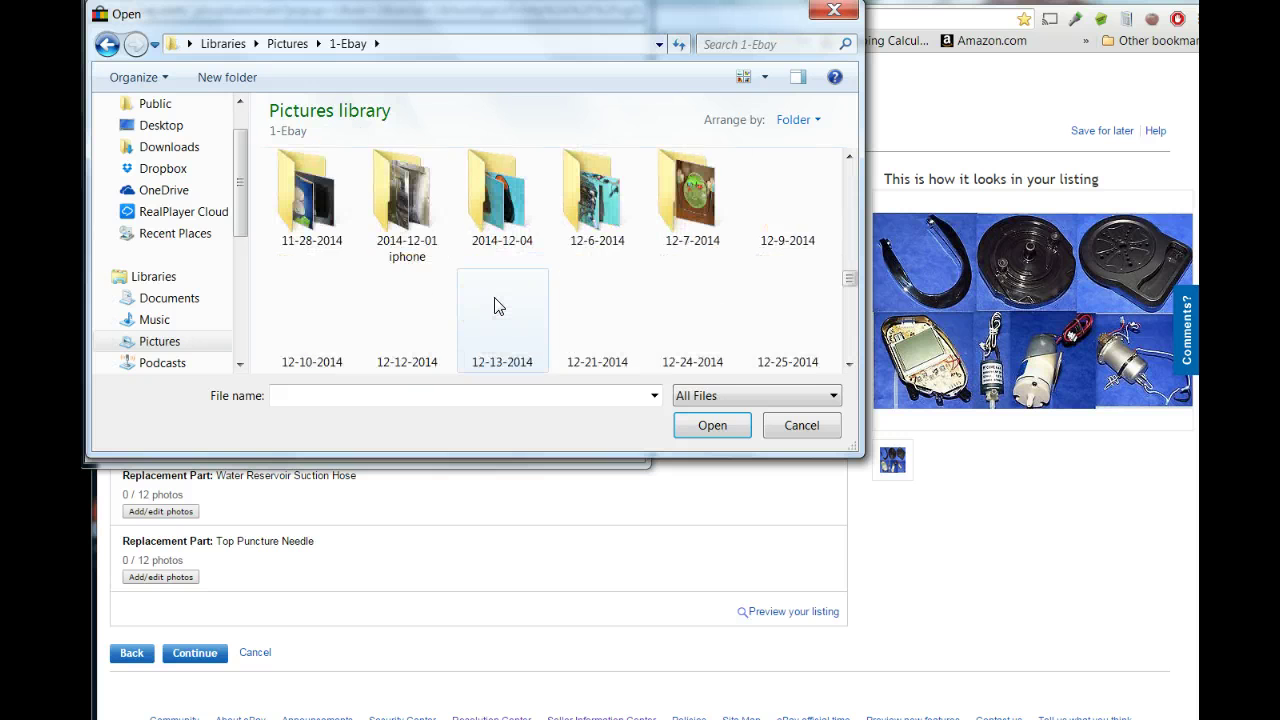
scroll(497, 305, down, 1)
scroll(497, 305, up, 1)
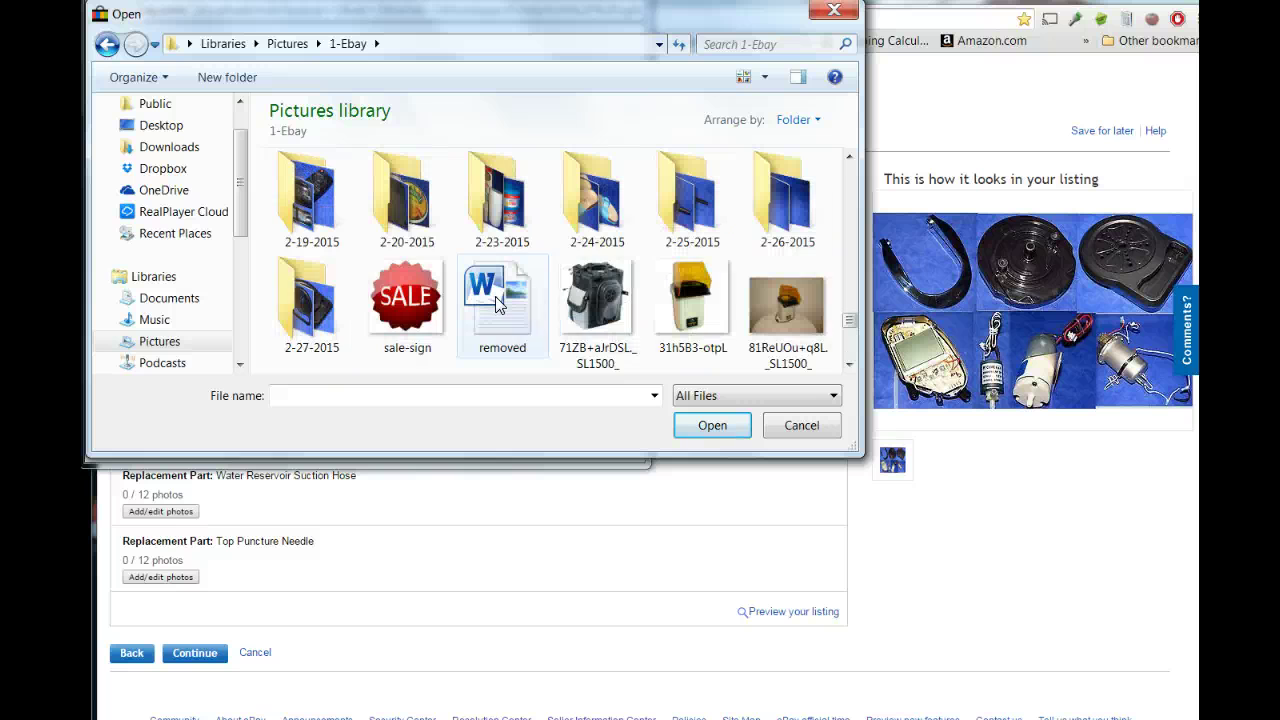
click(287, 320)
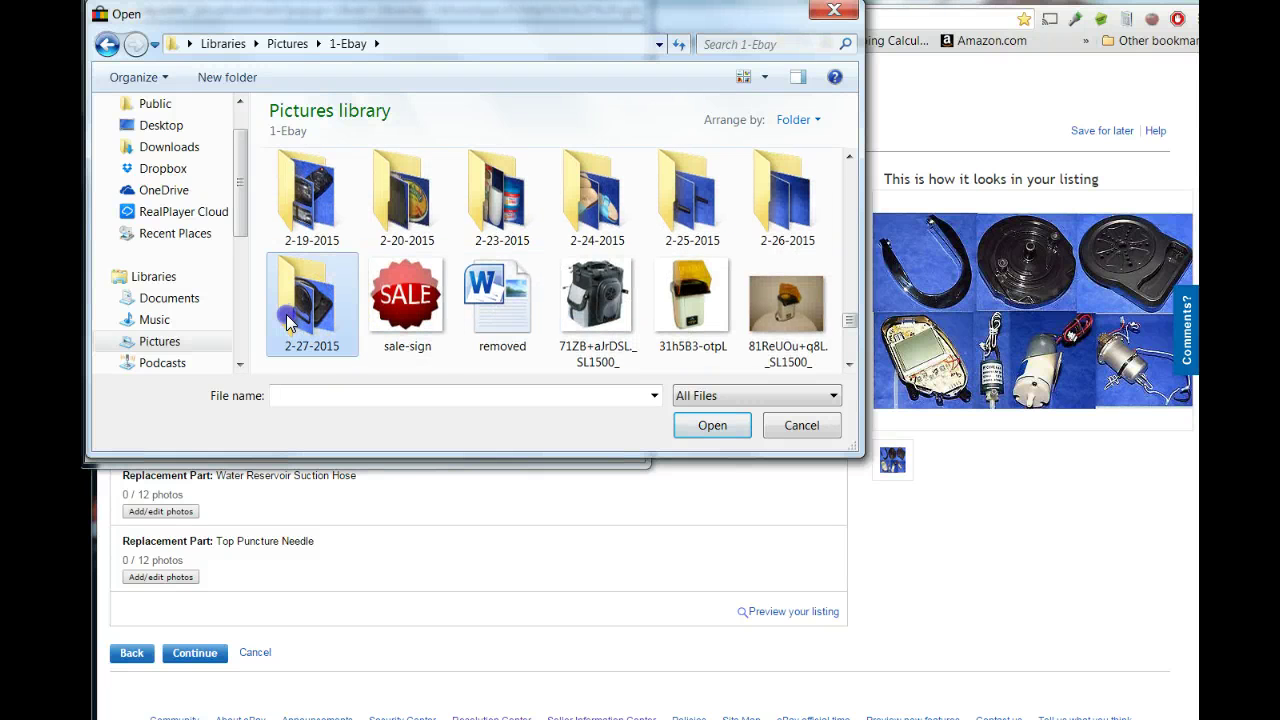
double_click(287, 320)
Upload IMG_9326 and IMG_9327 as the photos of the Drip Tray variation.
scroll(826, 275, down, 1)
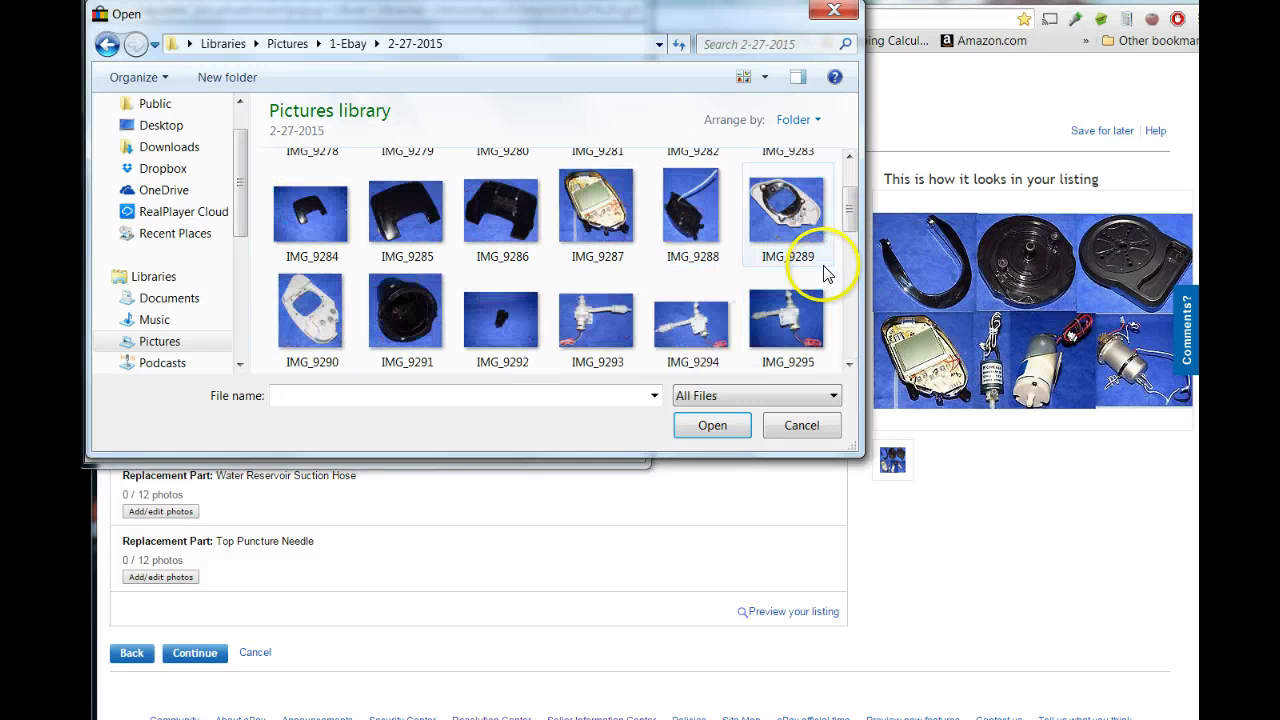
scroll(531, 279, down, 5)
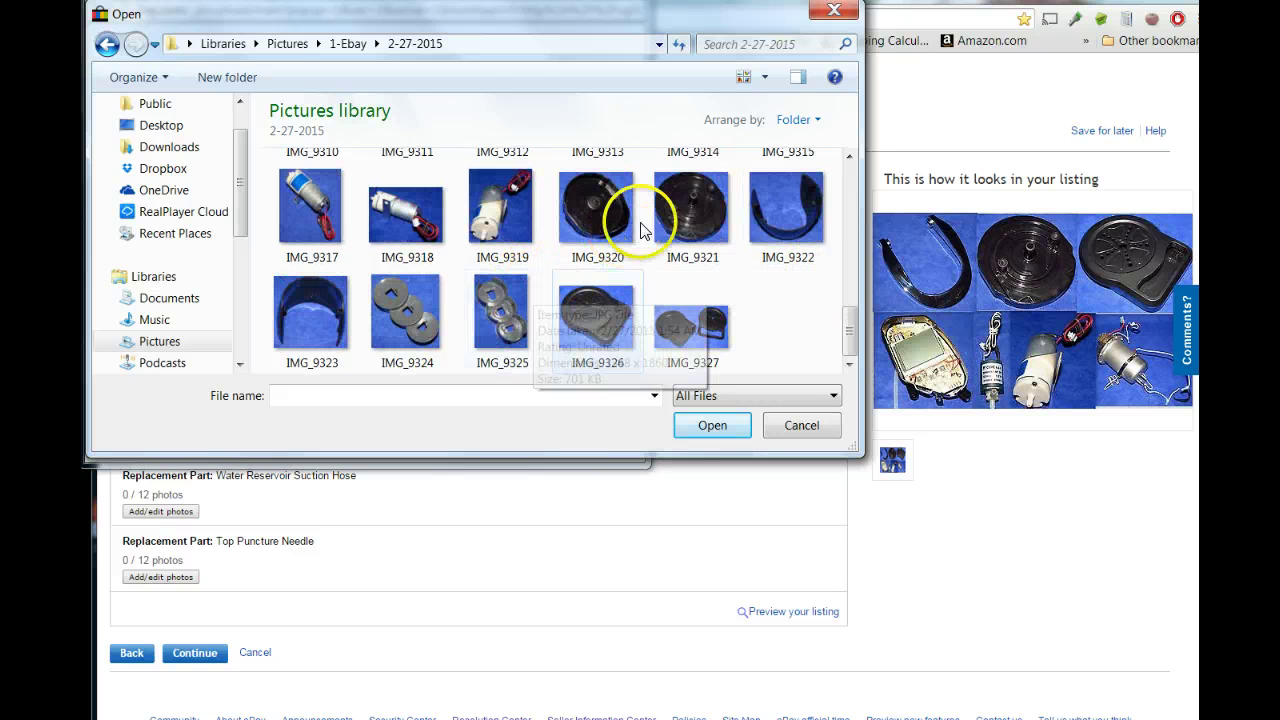
click(595, 318)
ctrl+click(690, 325)
click(710, 428)
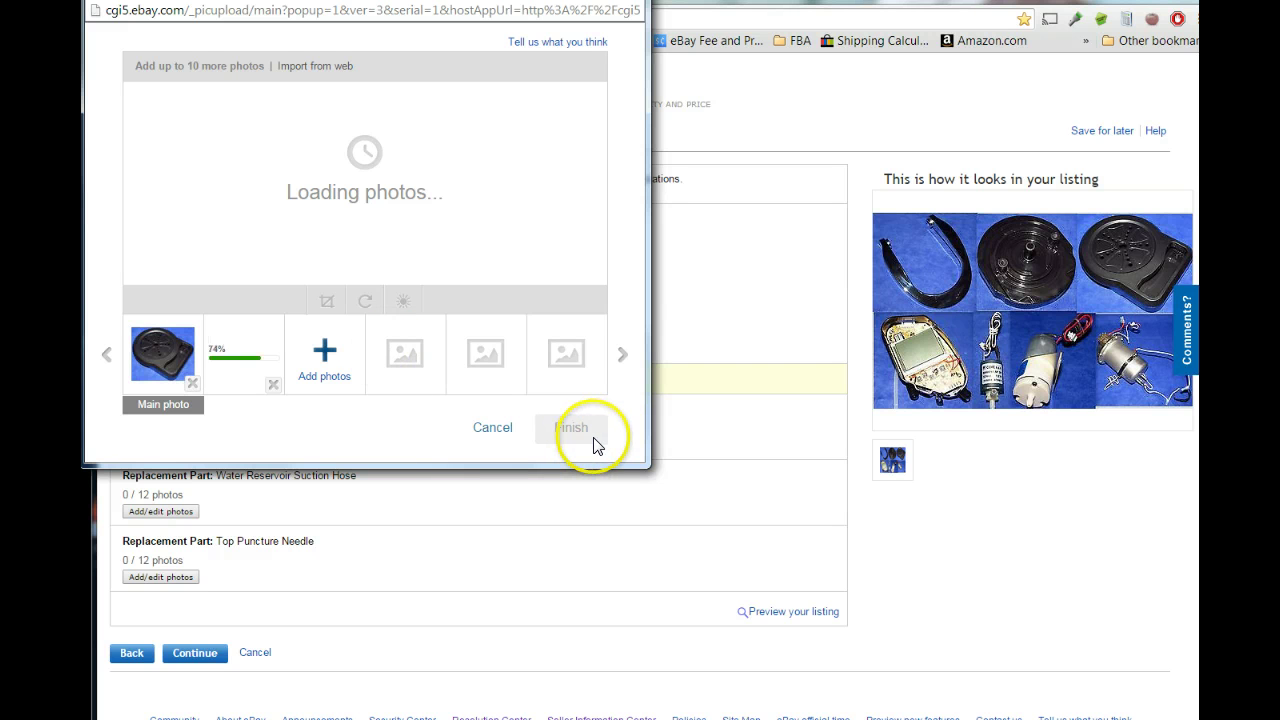
click(575, 436)
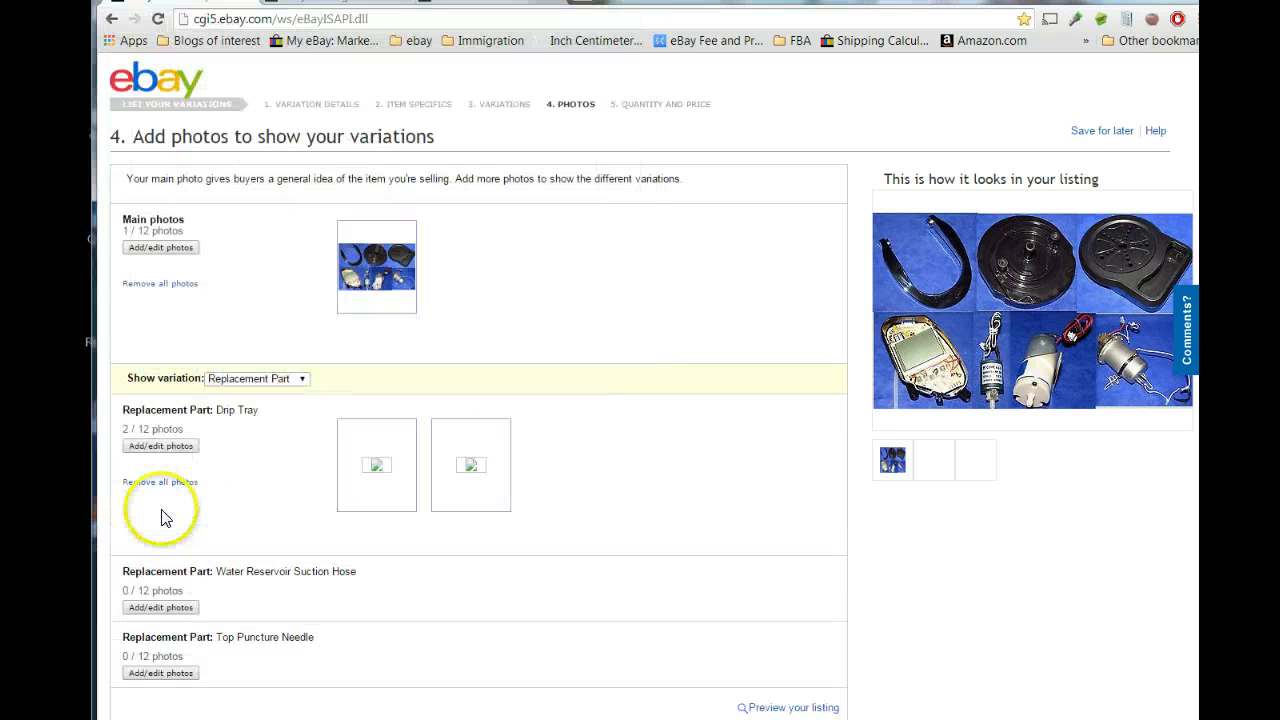
Upload one part photo from the 2-27-2015 folder to the Water Reservoir Suction Hose variation.
click(161, 607)
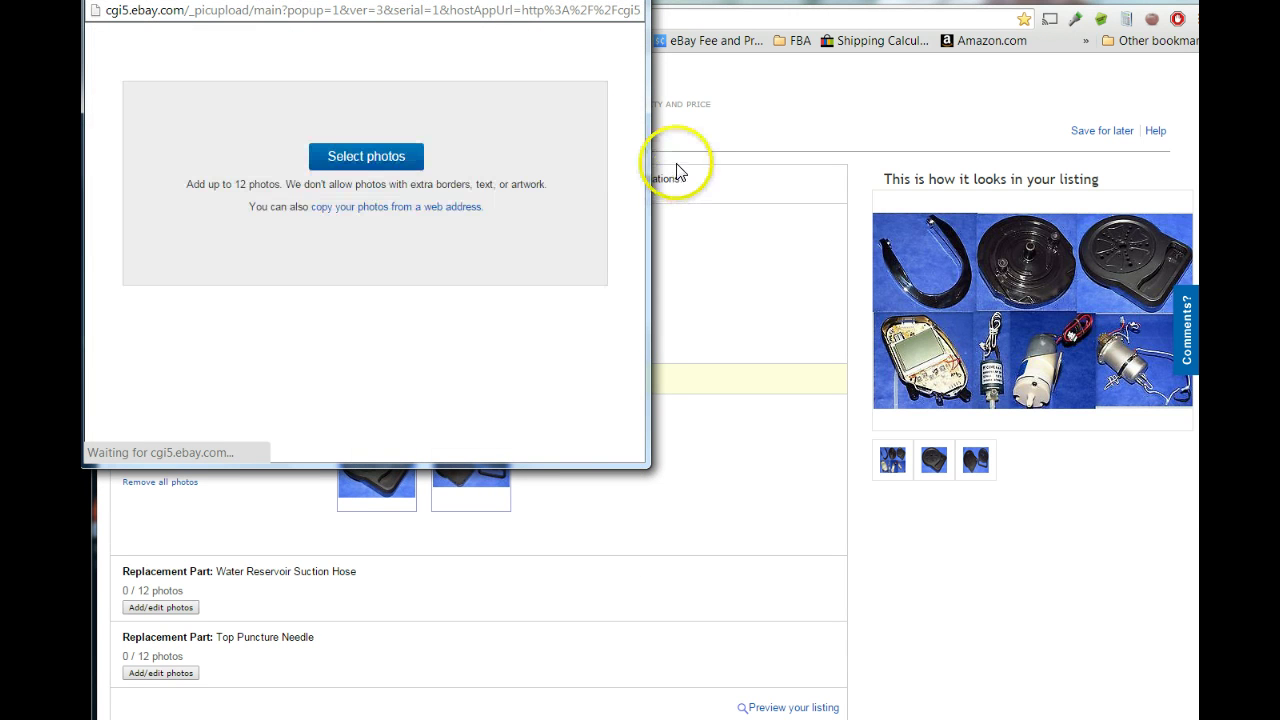
click(501, 187)
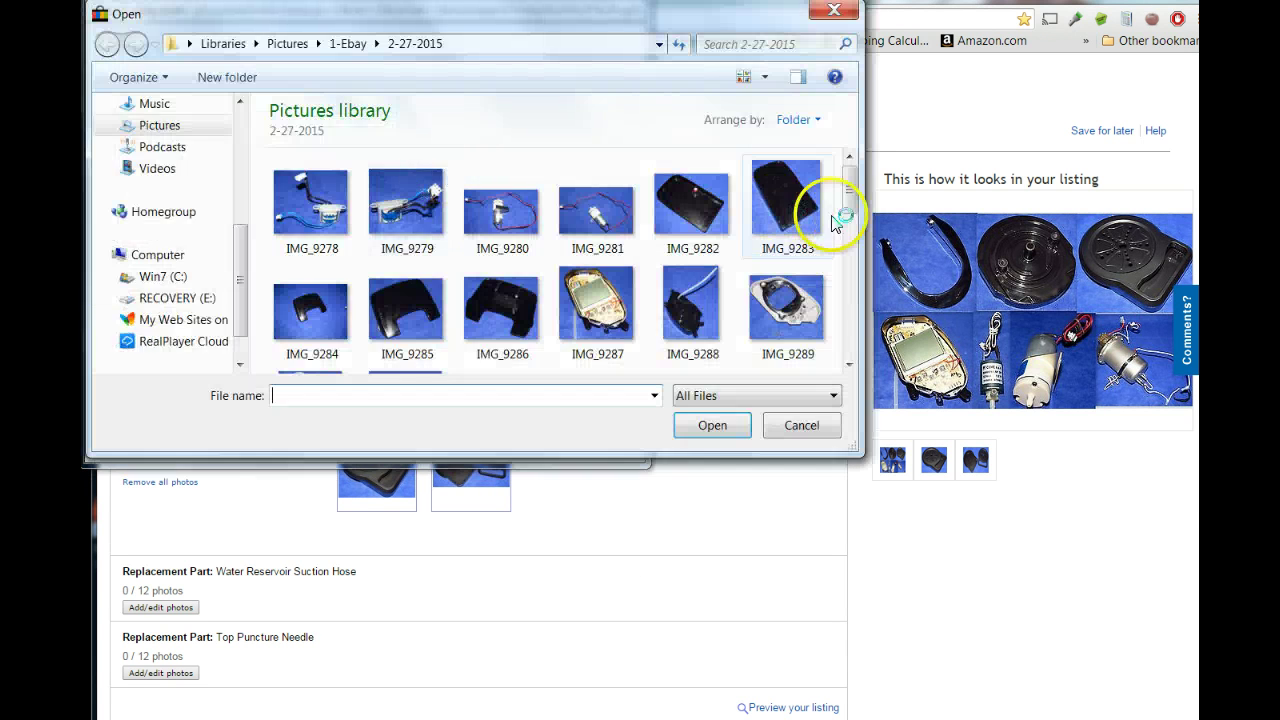
drag(849, 195, 840, 382)
scroll(560, 260, up, 3)
double_click(416, 292)
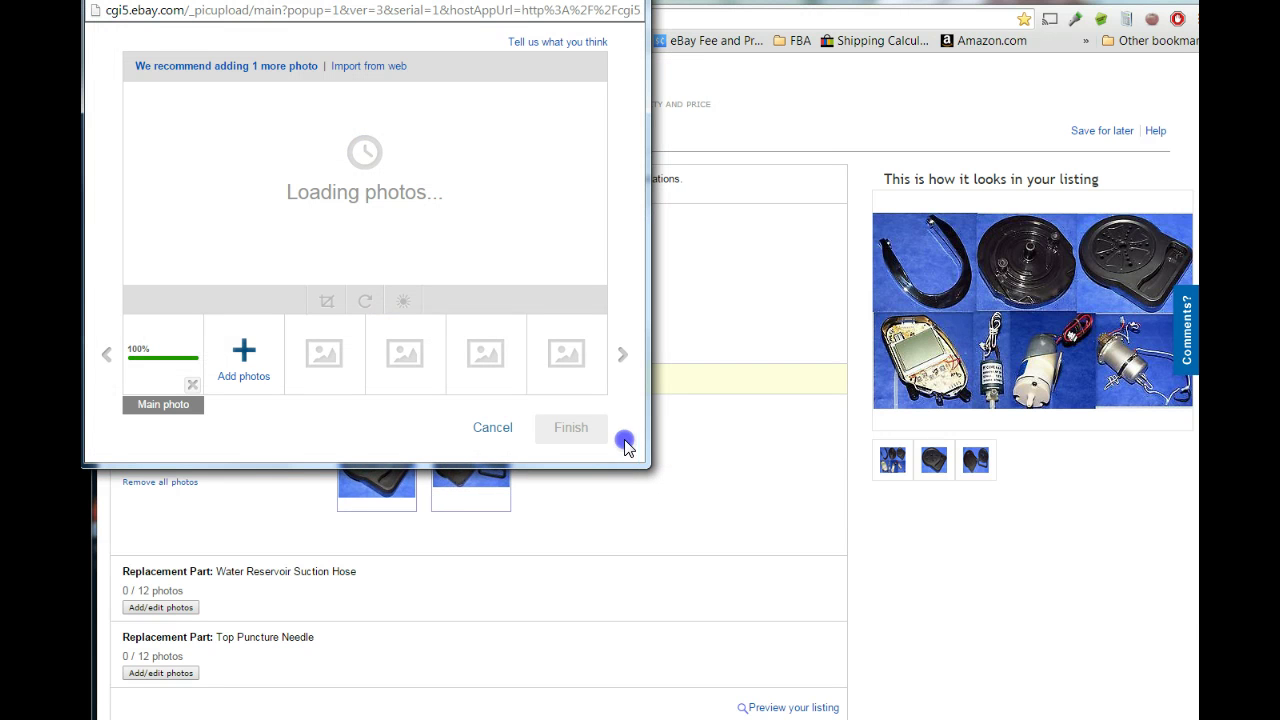
click(571, 427)
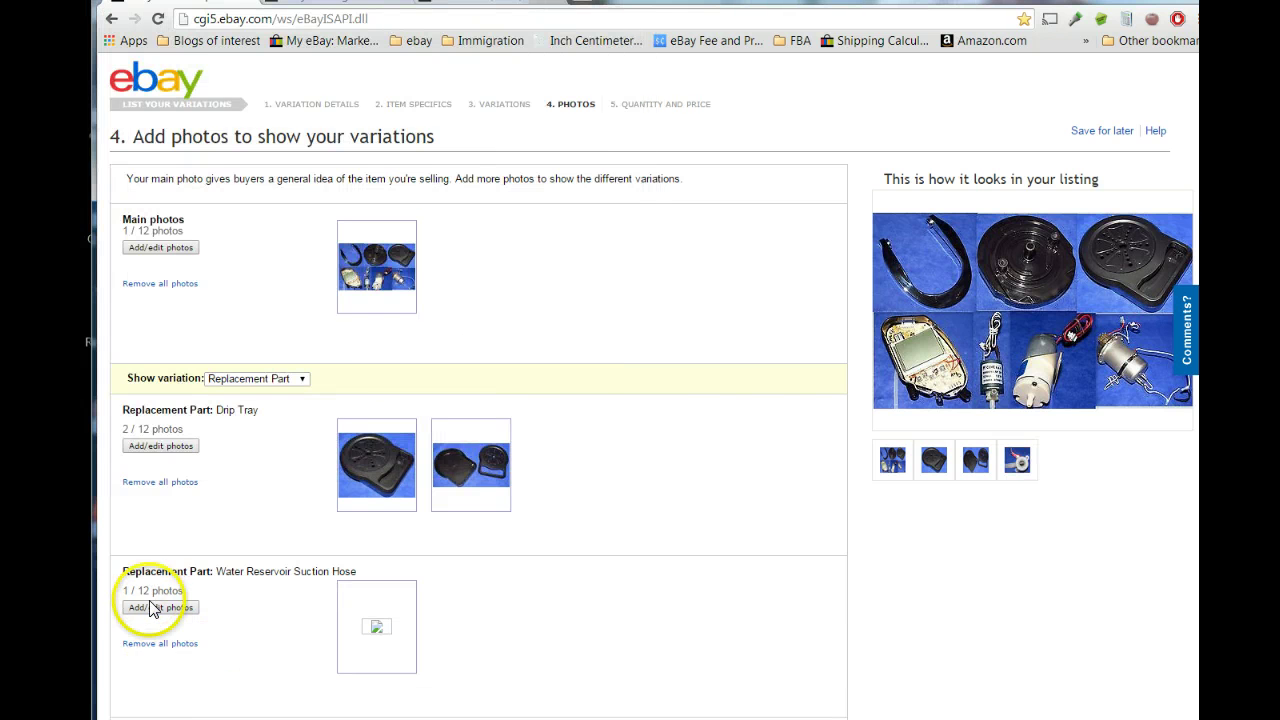
Upload one photo of the round black part from the 2-27-2015 folder to the Top Puncture Needle variation.
scroll(140, 650, down, 2)
click(150, 553)
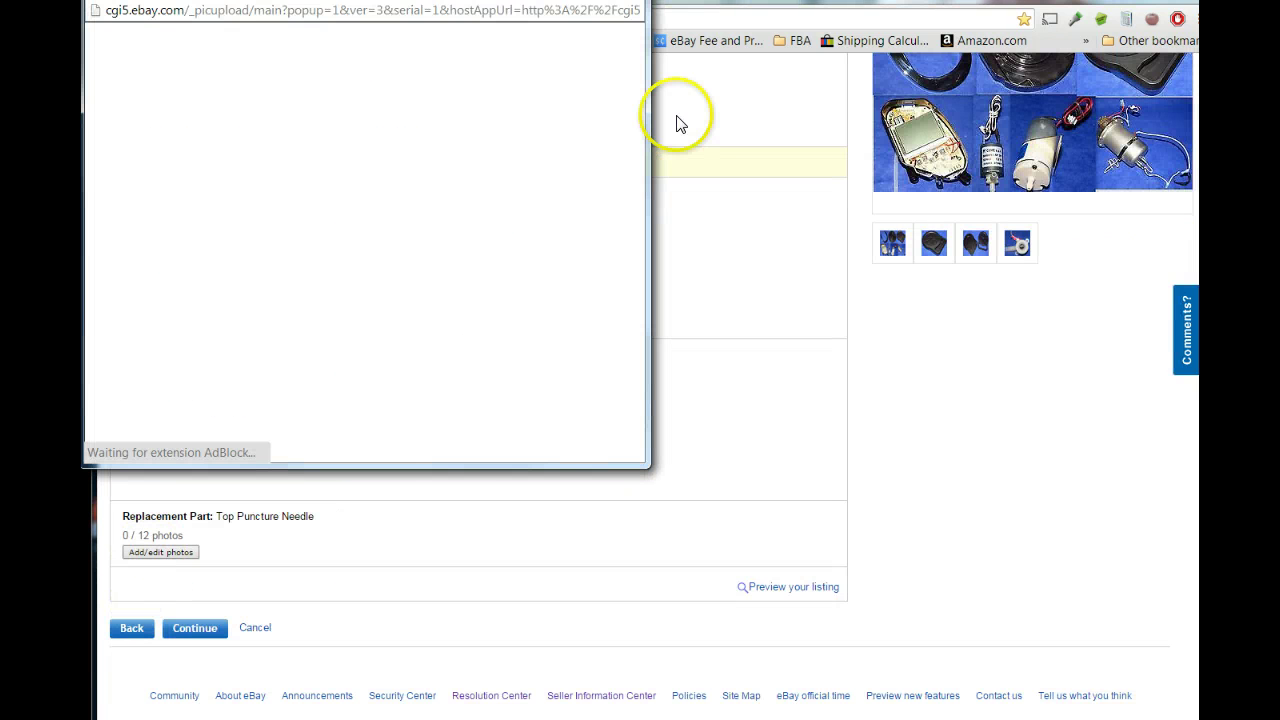
click(355, 158)
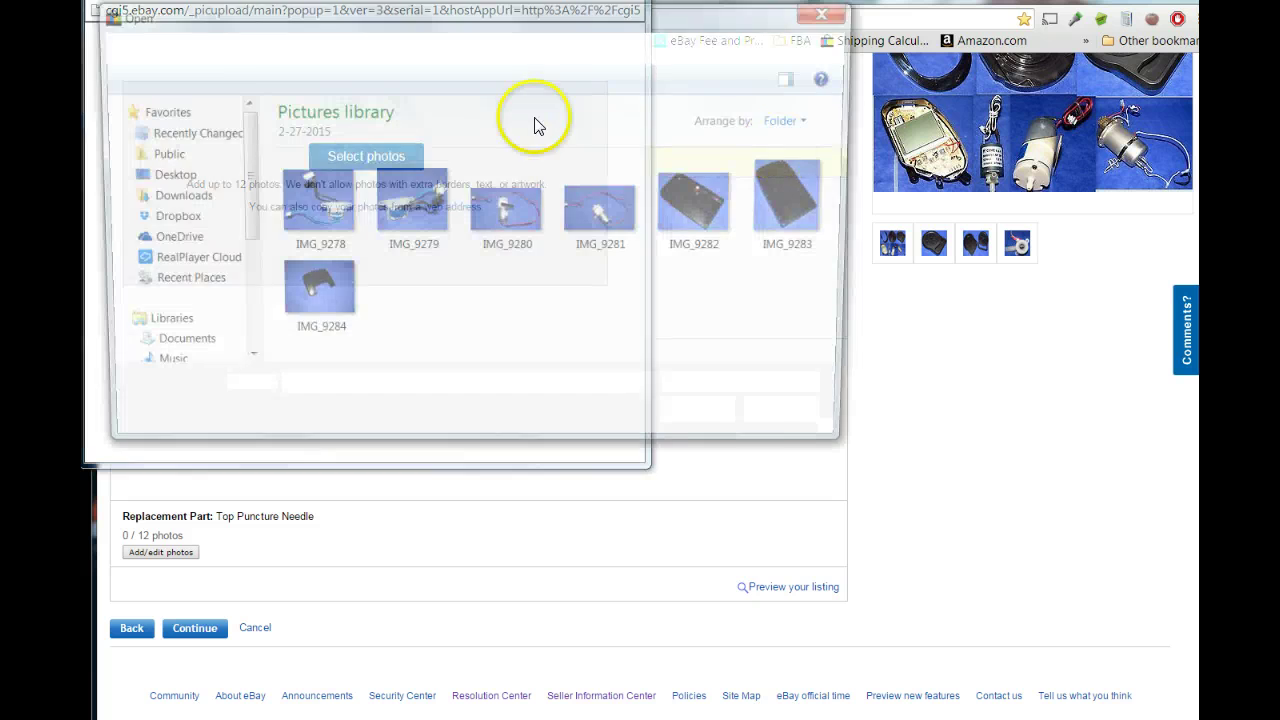
drag(852, 196, 851, 322)
double_click(578, 258)
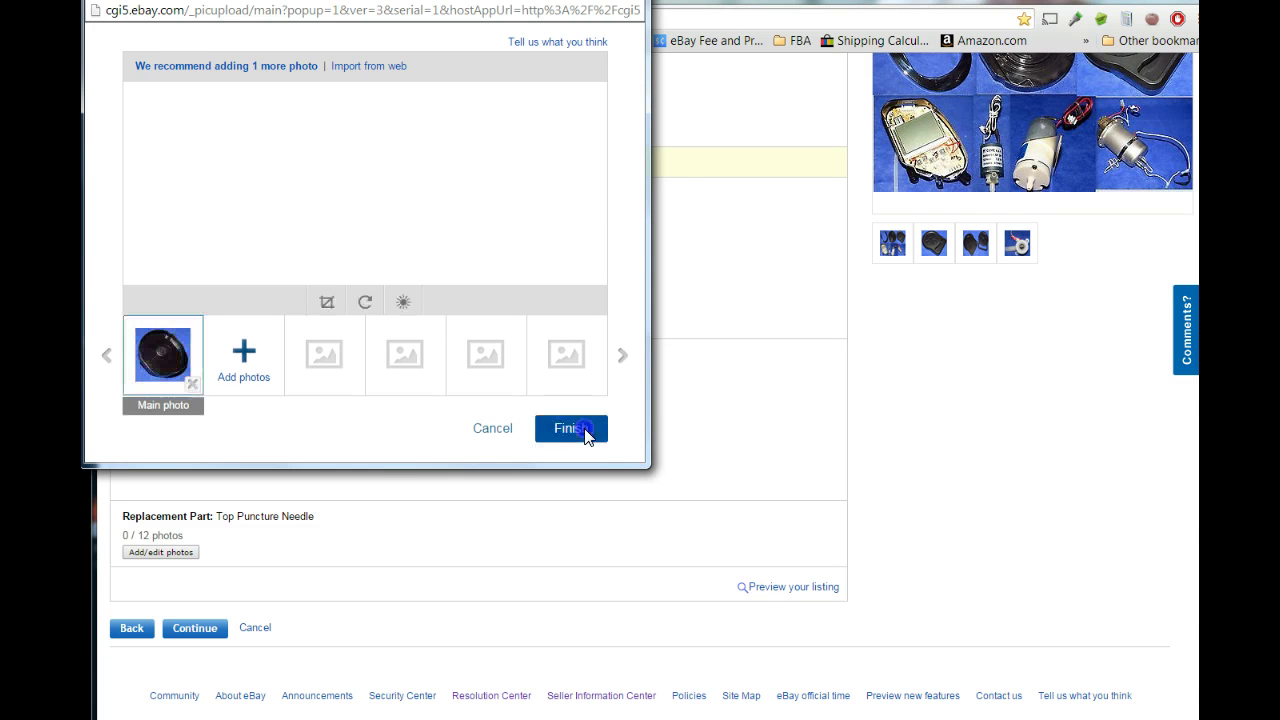
click(584, 428)
Continue to quantity and price, set $14.95 for Drip Tray and Water Reservoir Suction Hose and $9.95 for Top Puncture Needle, and save.
click(191, 633)
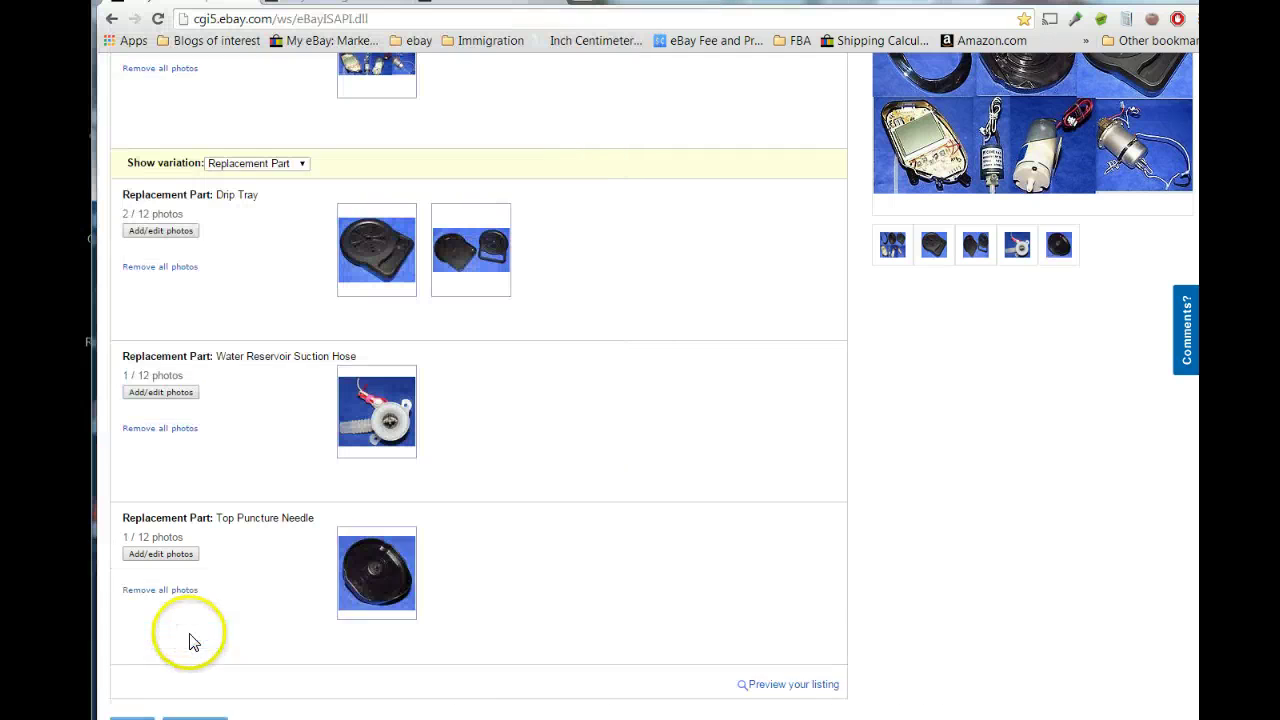
scroll(198, 597, down, 2)
click(190, 637)
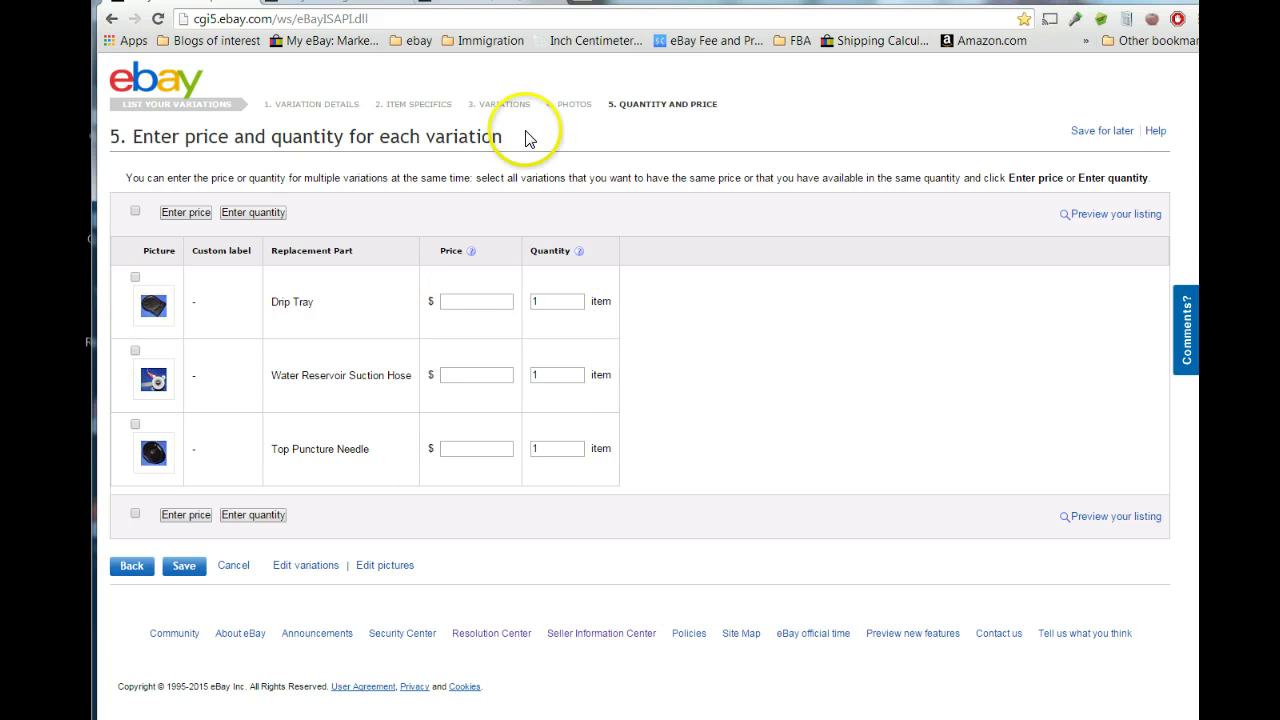
click(466, 296)
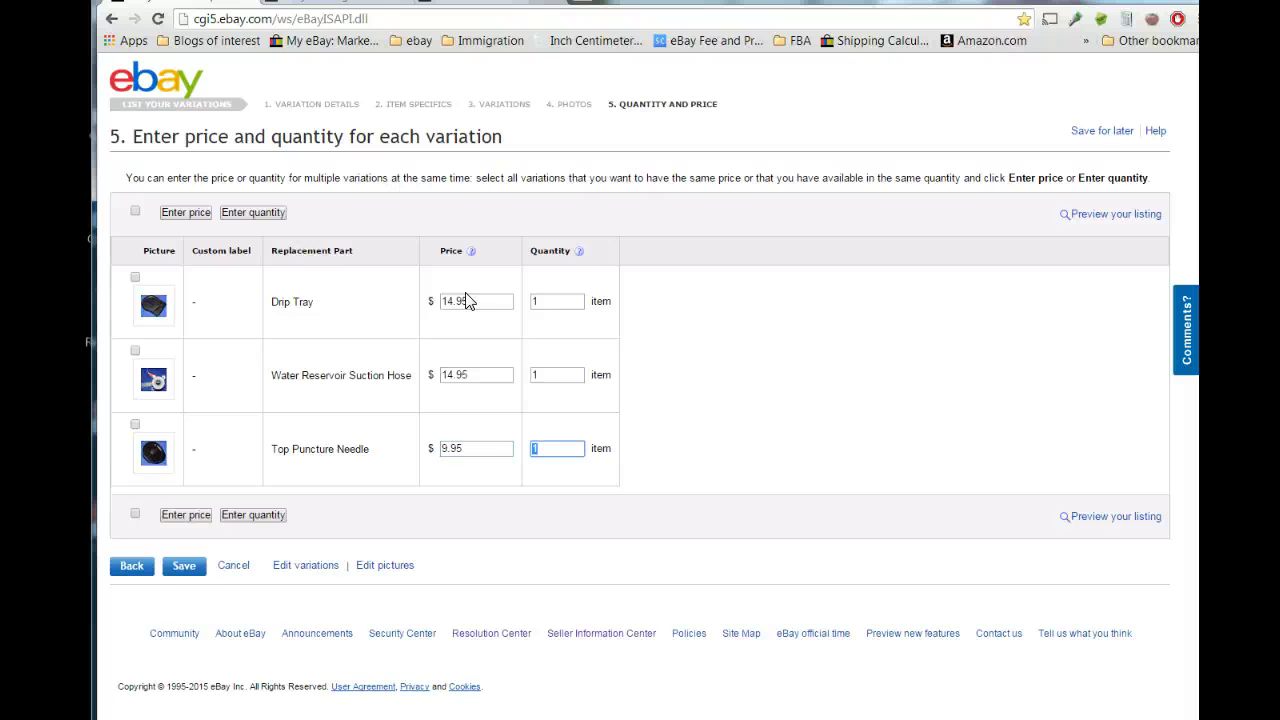
click(184, 566)
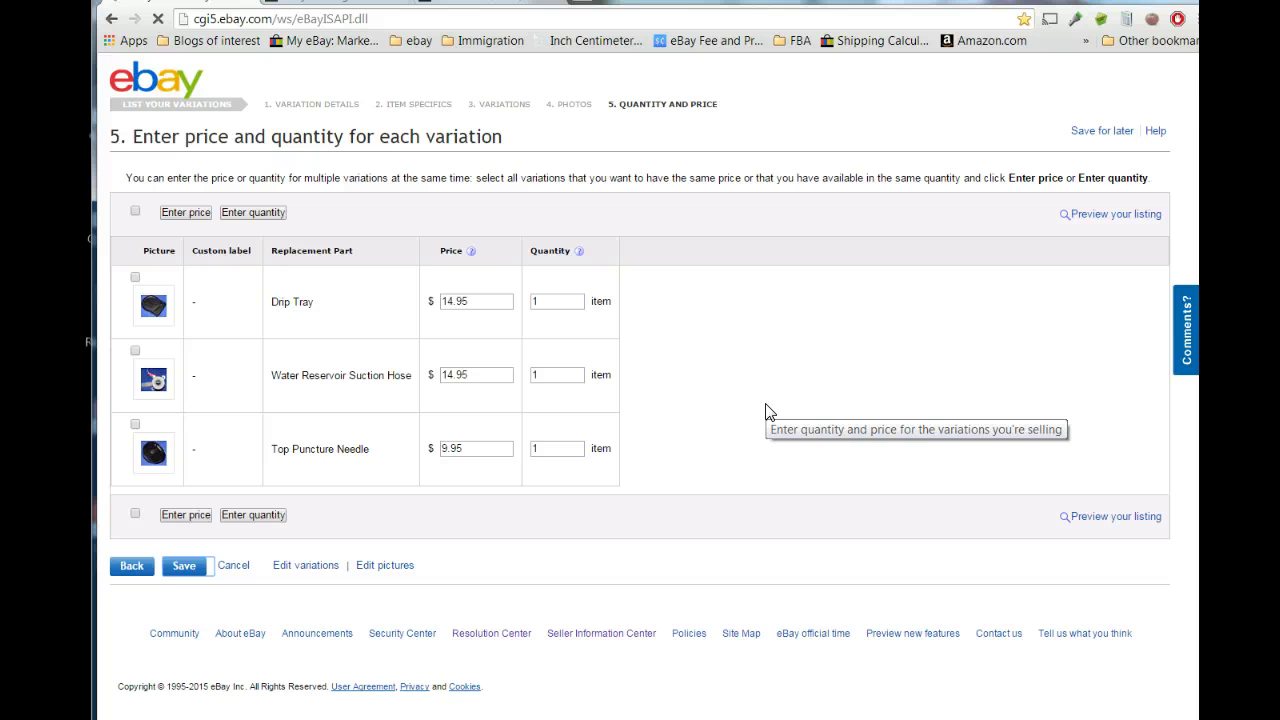
Remove the empty Power, Color, MPN and Country/Region of Manufacture fields from the listing's item specifics.
click(600, 551)
scroll(553, 527, down, 4)
scroll(553, 527, down, 4)
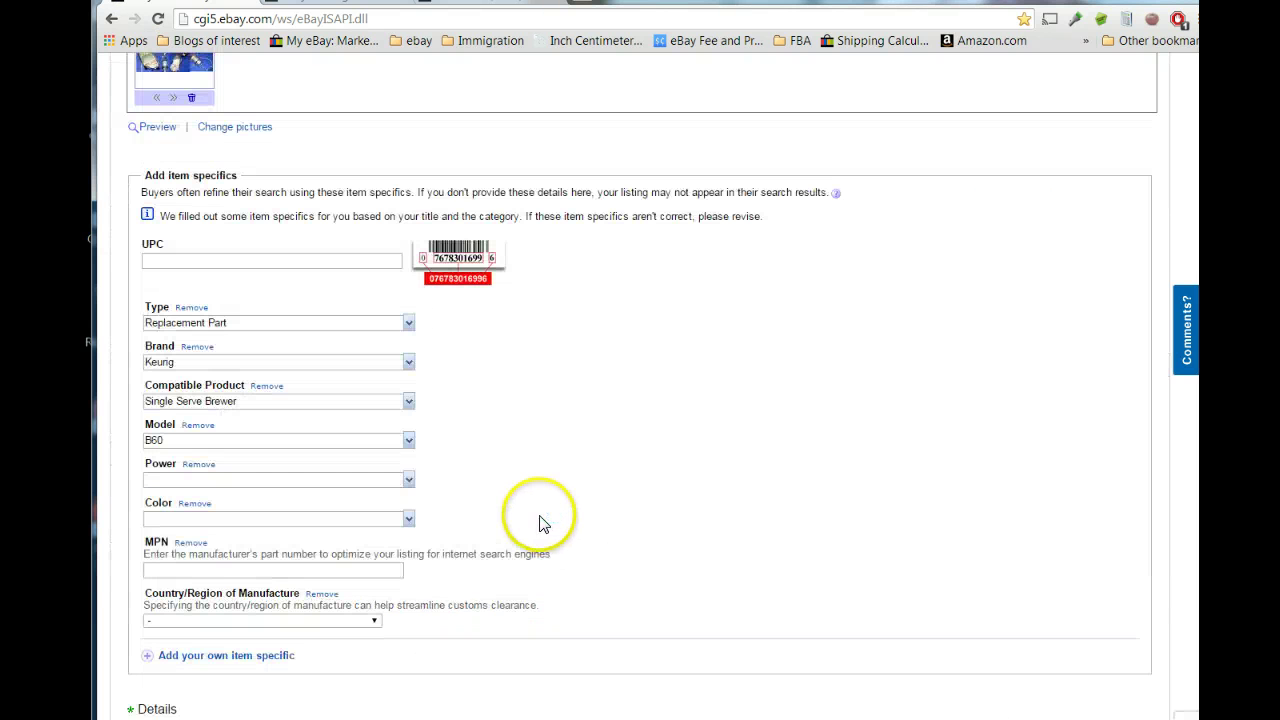
scroll(171, 330, down, 2)
click(199, 305)
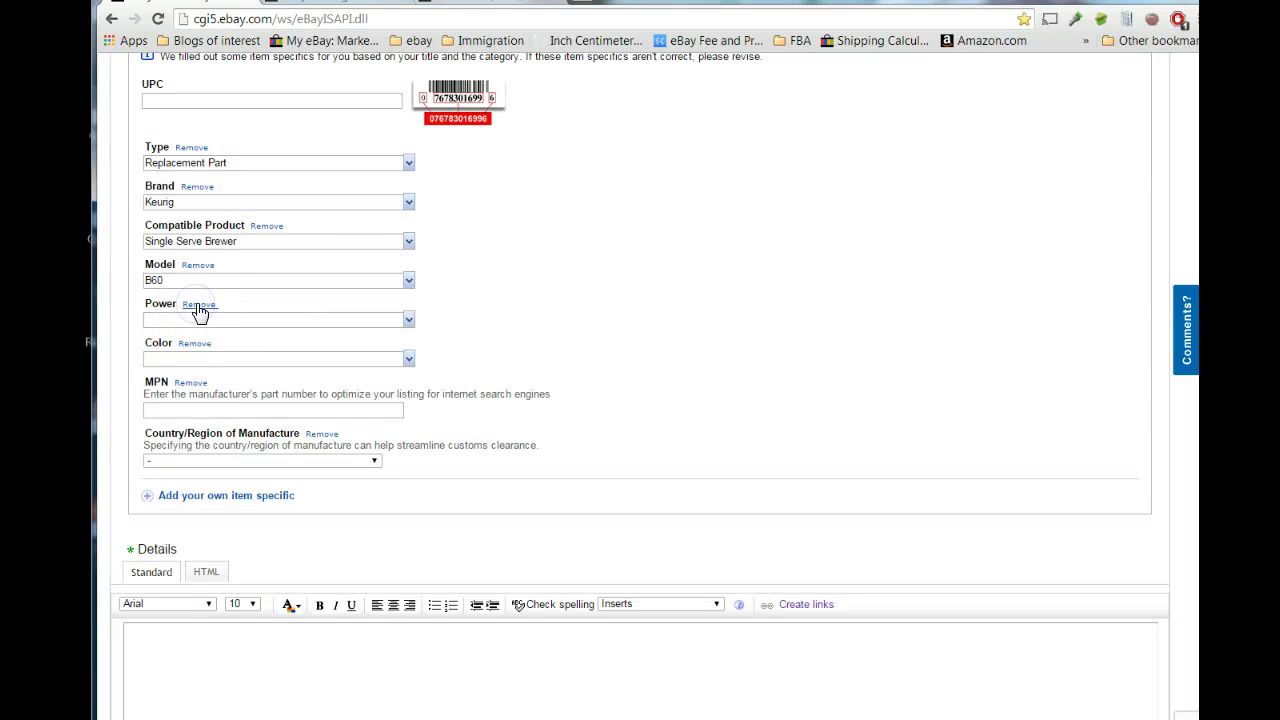
click(197, 305)
click(190, 305)
click(333, 305)
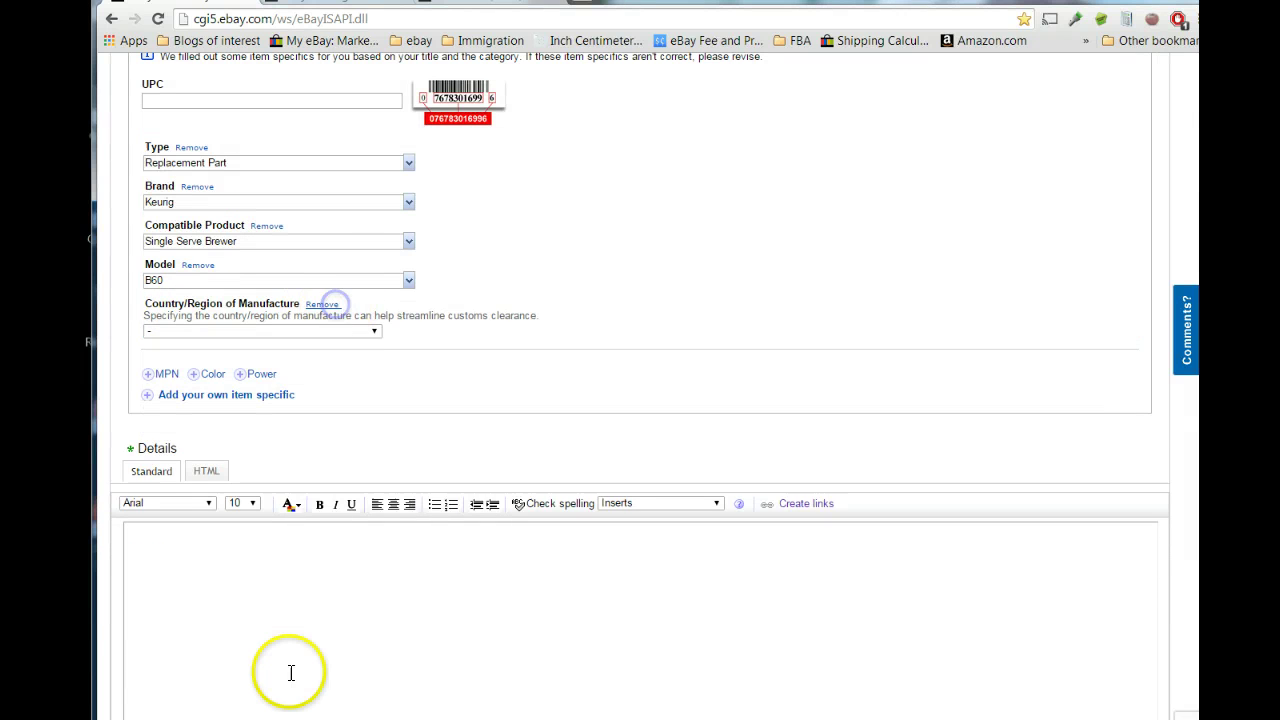
Write "Replacement Parts for Keurig B60." followed by the line "Available:" in the item description, correcting the spelling of Keurig.
click(290, 673)
click(276, 582)
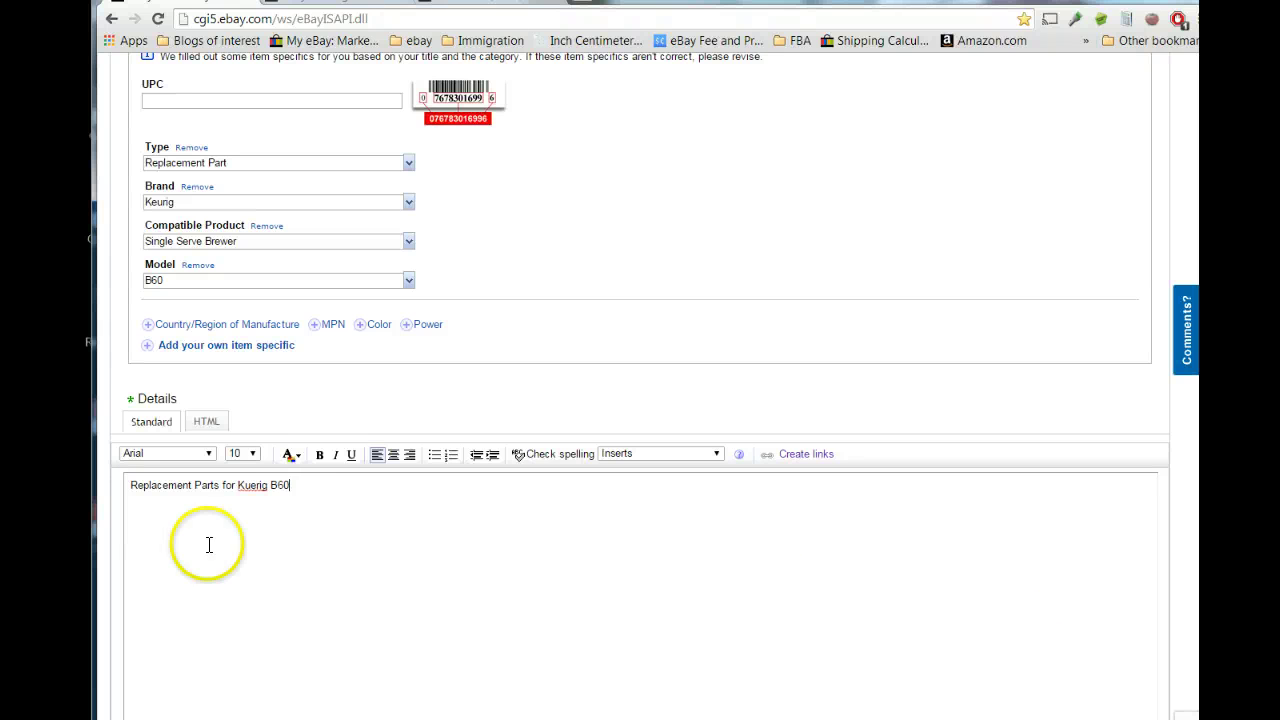
right_click(253, 487)
click(290, 46)
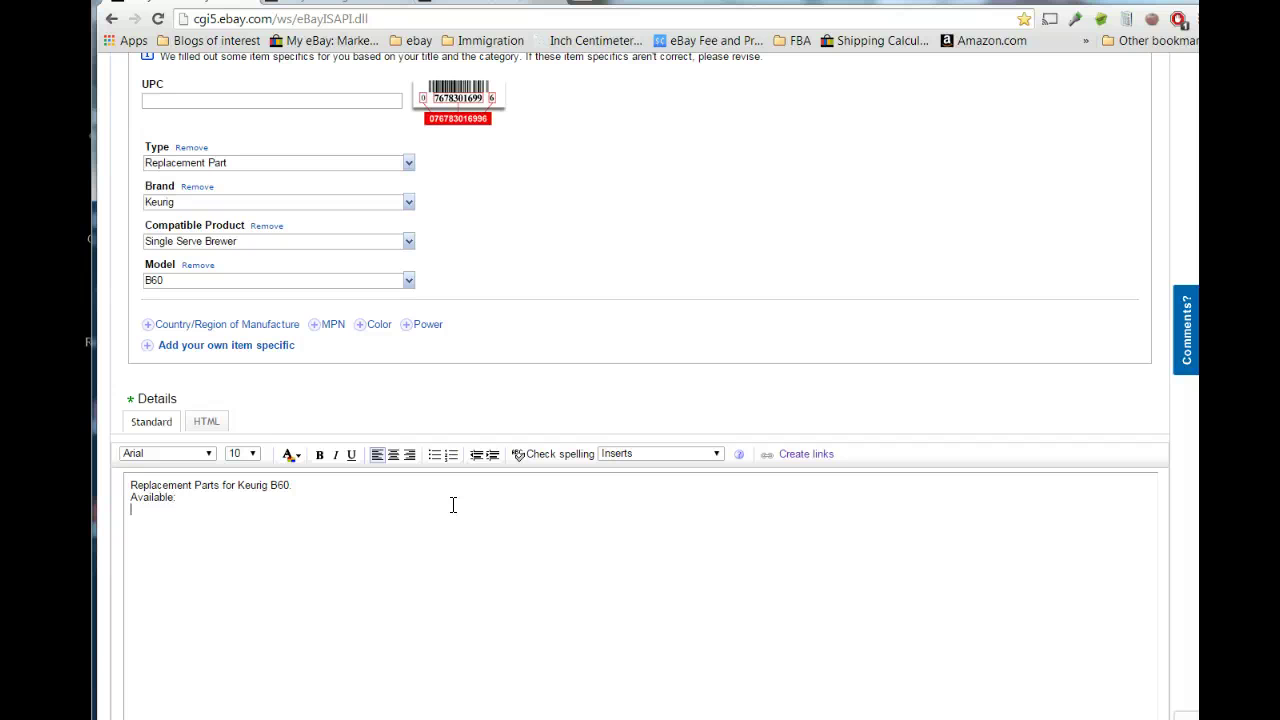
Copy the three replacement part names from the variations summary and paste them below "Available:" in the description.
scroll(453, 505, up, 5)
scroll(300, 517, up, 2)
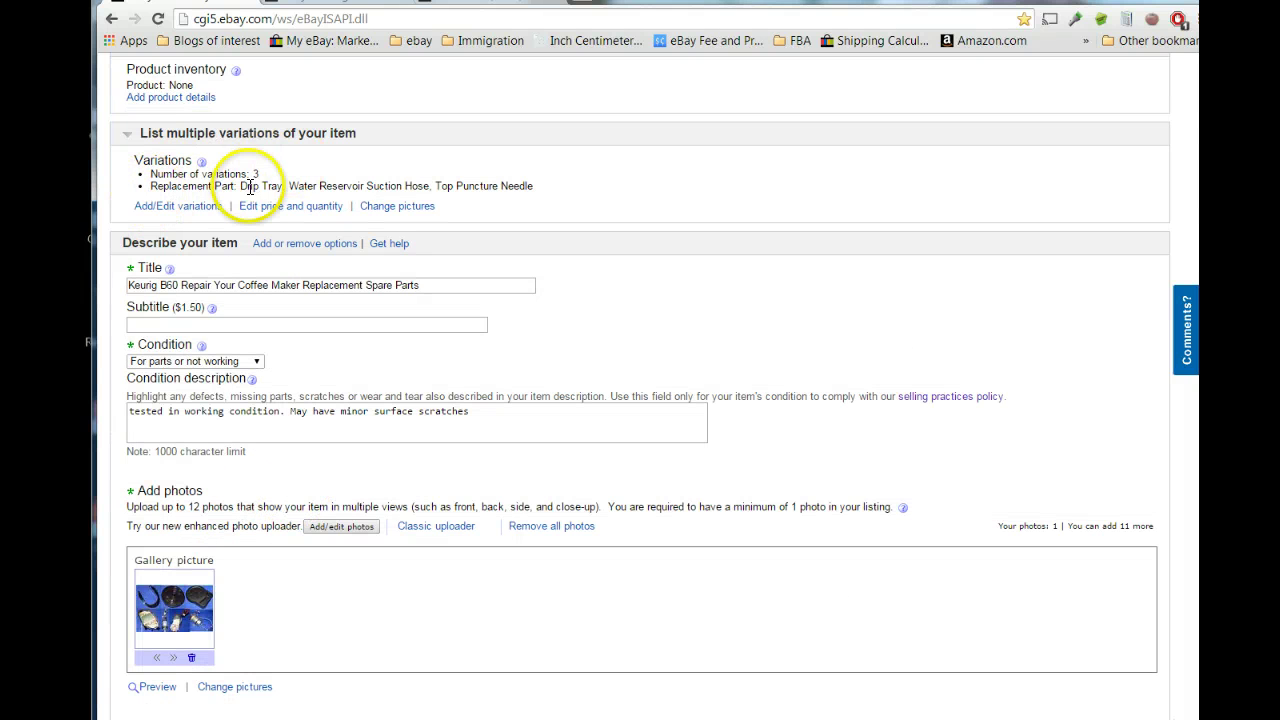
drag(240, 186, 540, 198)
key(ctrl+c)
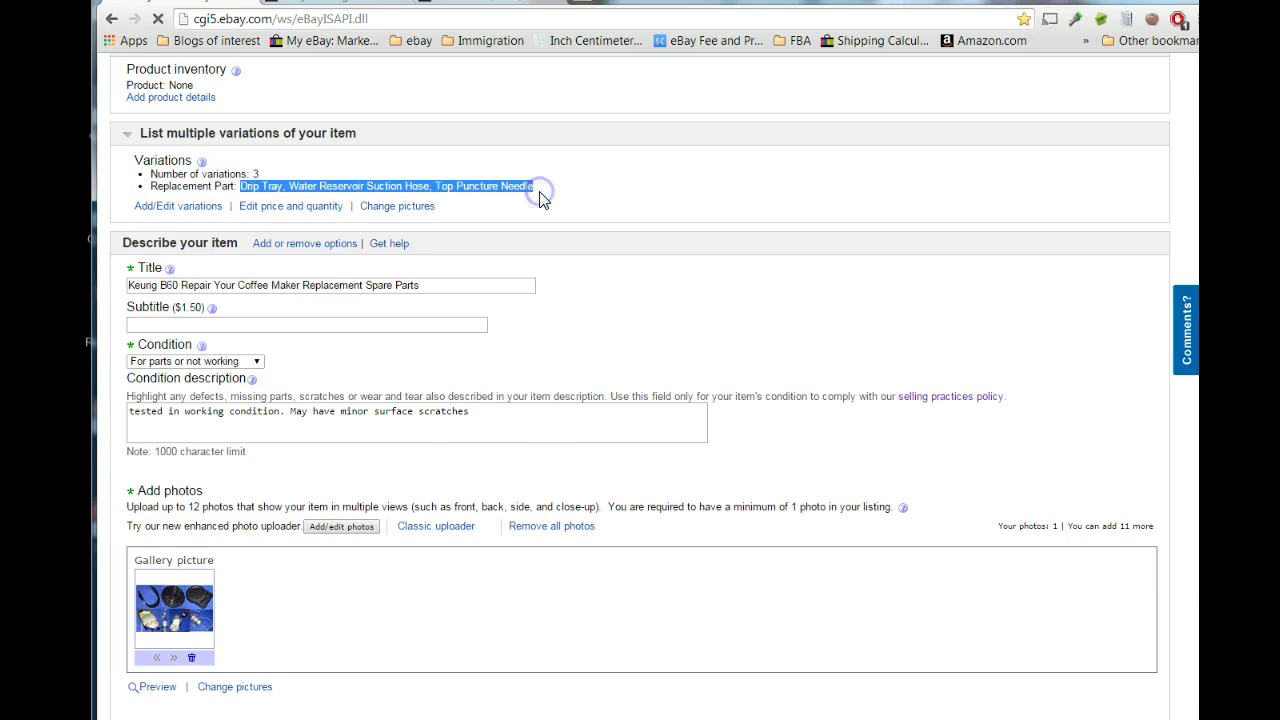
scroll(557, 443, down, 10)
click(152, 257)
click(212, 268)
key(Return)
key(ctrl+v)
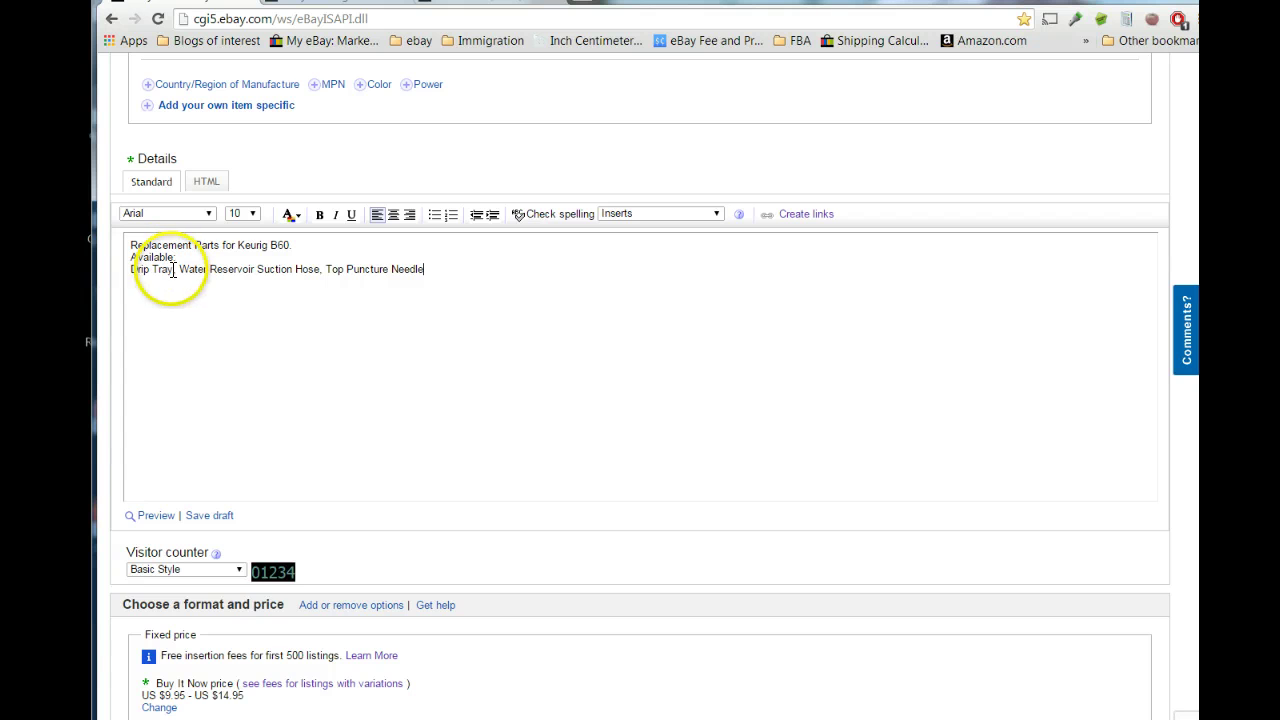
Put each part name on its own line without commas and format the three names as a bulleted list.
key(BackSpace)
key(BackSpace)
key(Return)
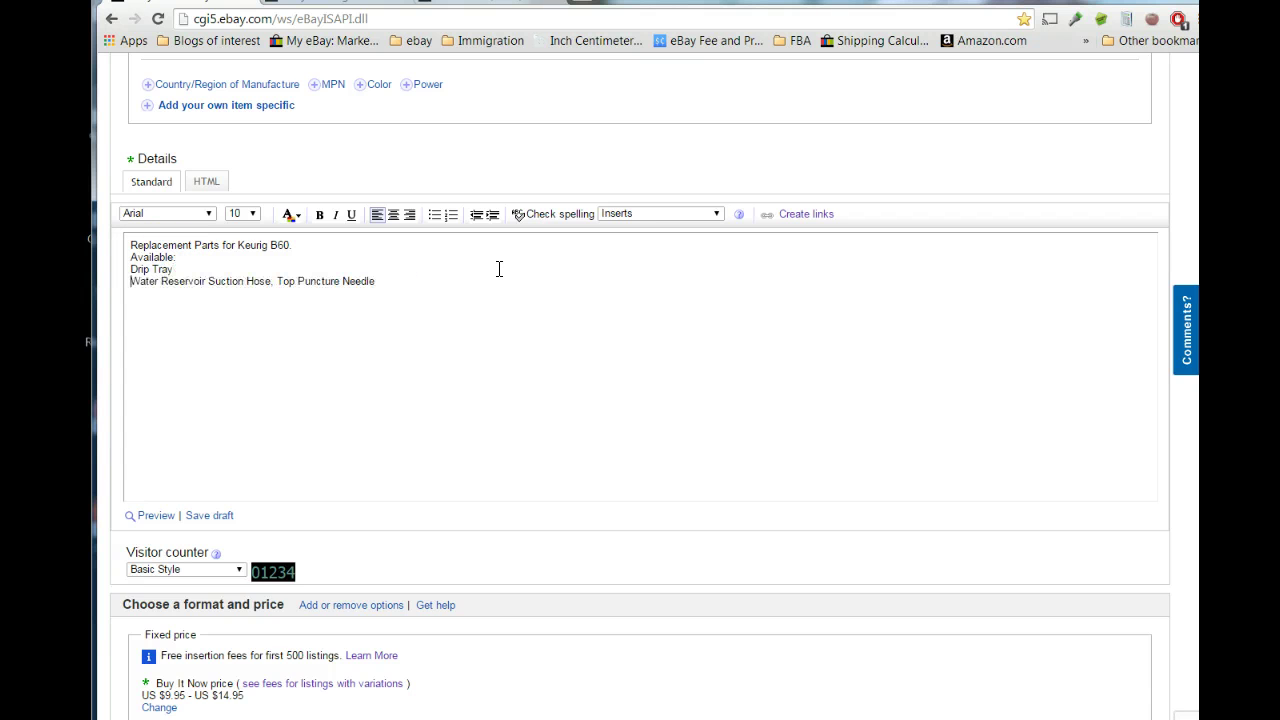
click(271, 281)
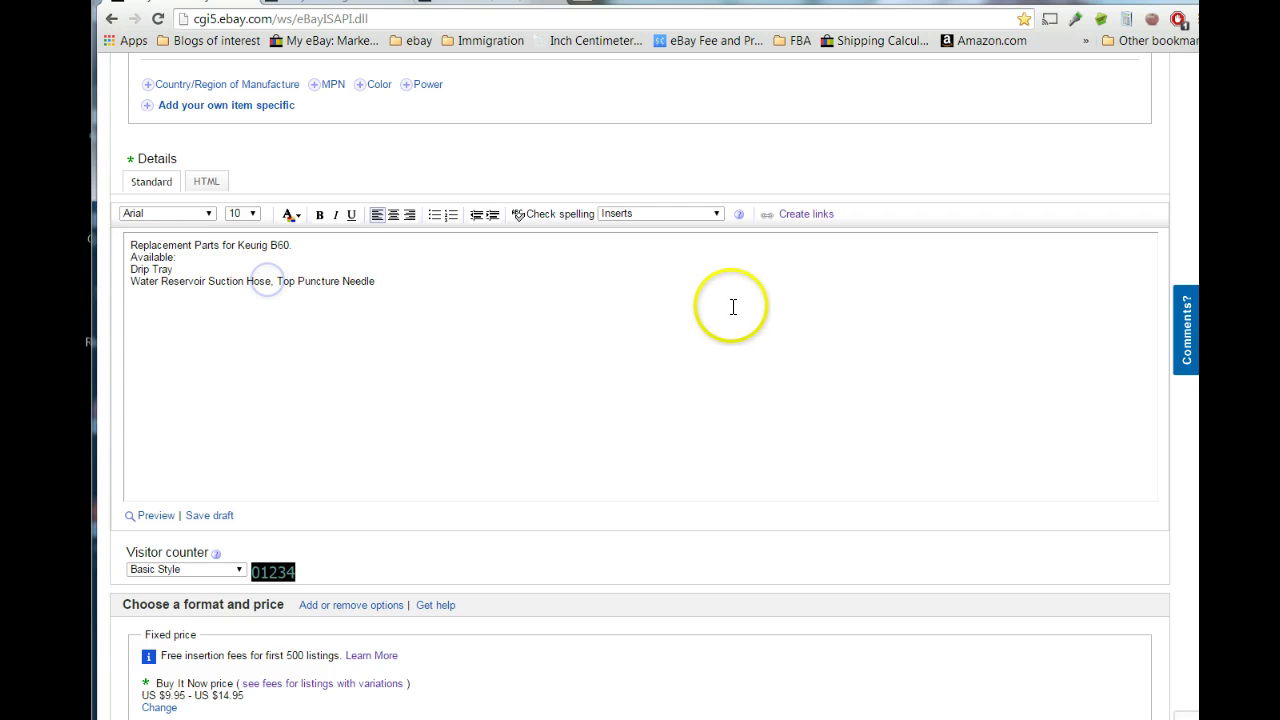
key(Delete)
key(Delete)
key(Return)
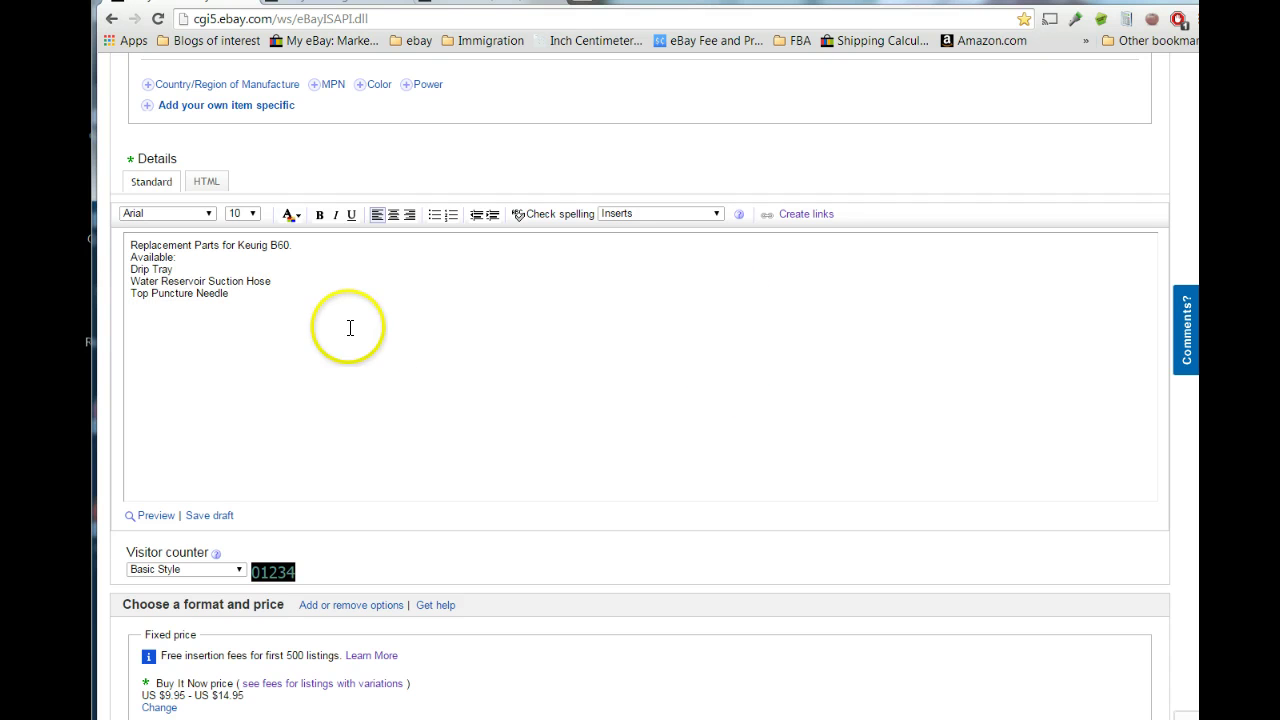
drag(229, 294, 131, 268)
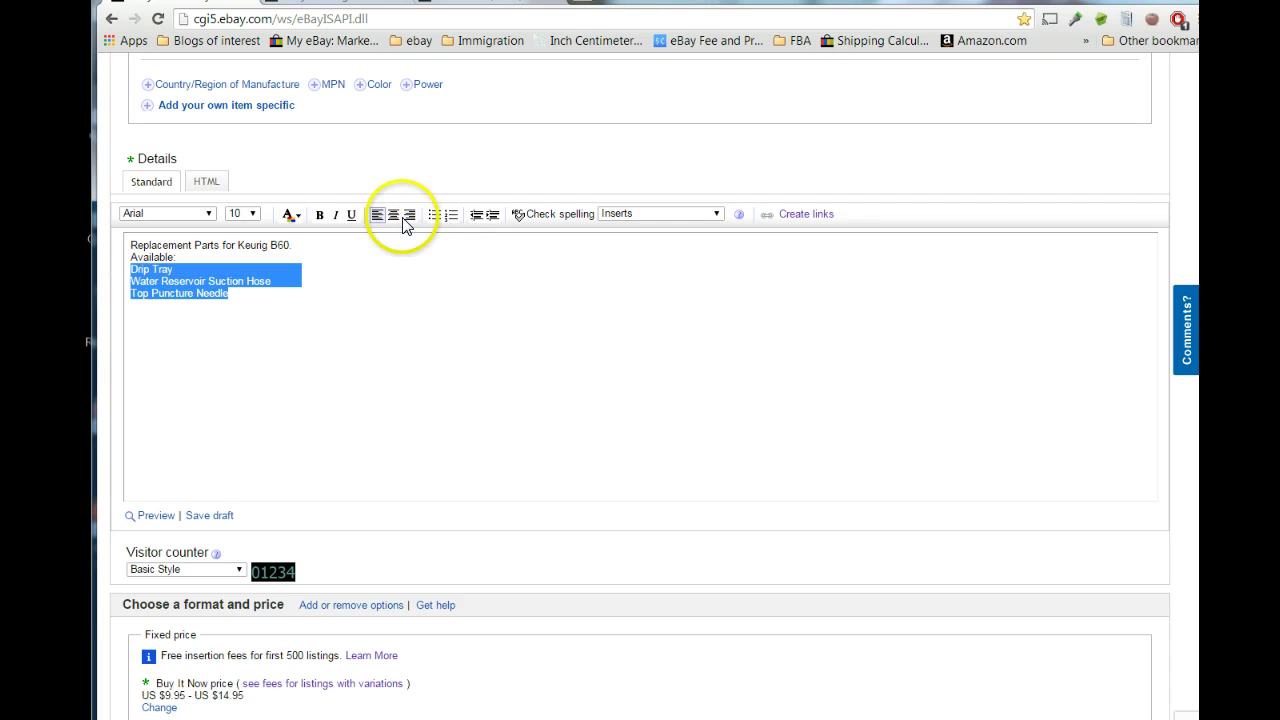
click(435, 218)
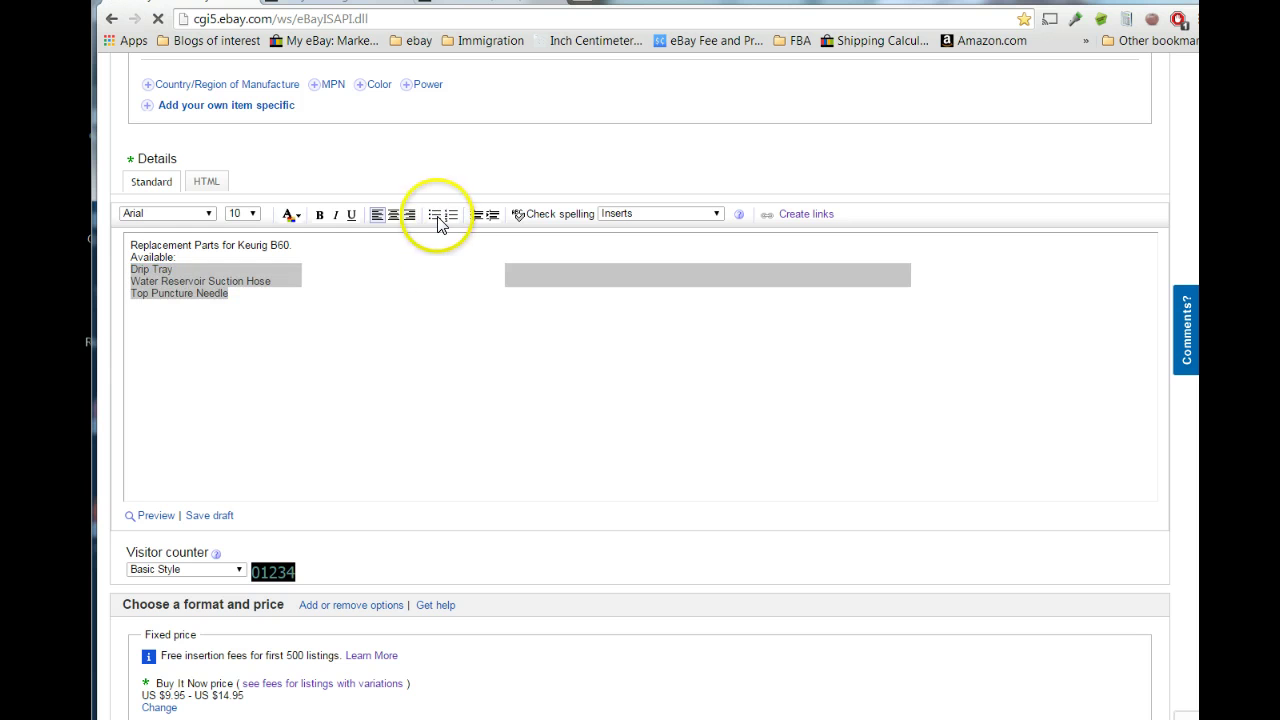
Select the description text including the bulleted part names and change its font size.
click(126, 255)
drag(286, 300, 128, 222)
click(221, 335)
drag(263, 310, 114, 226)
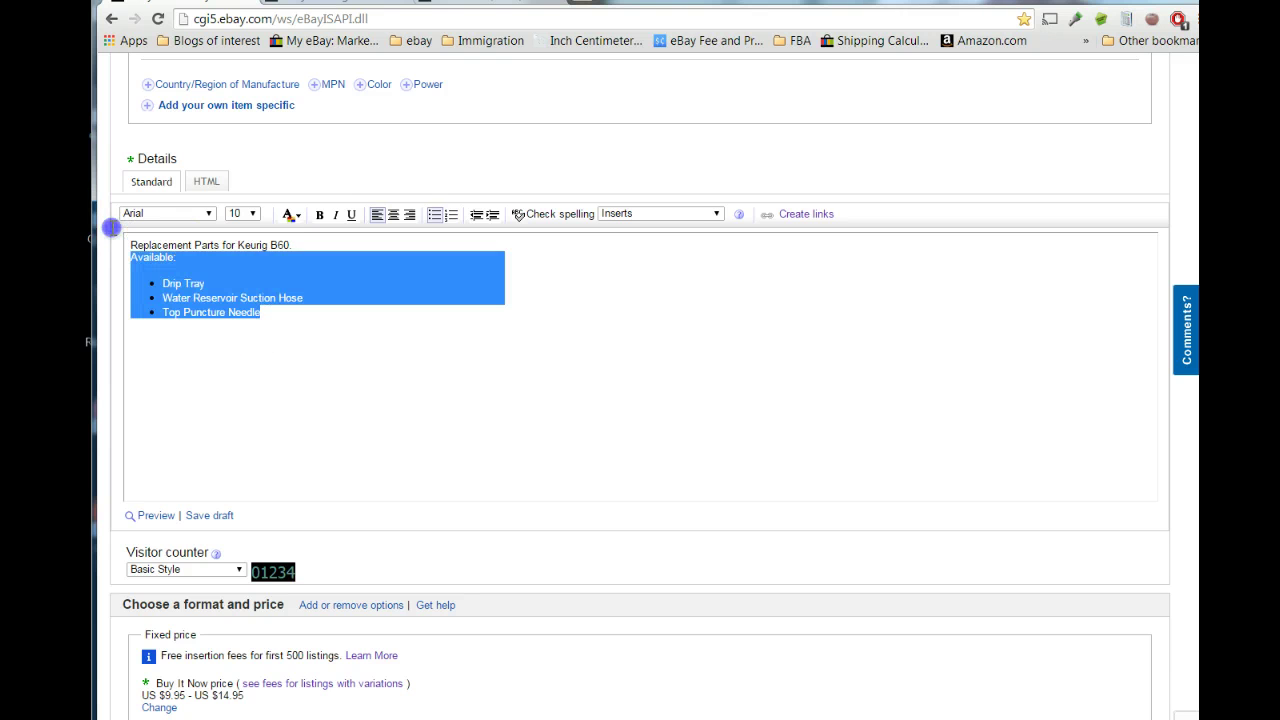
click(251, 214)
click(245, 266)
click(404, 453)
Review the listing's price and format, payment, U.S. and international shipping, and package details including the weight.
scroll(400, 458, down, 5)
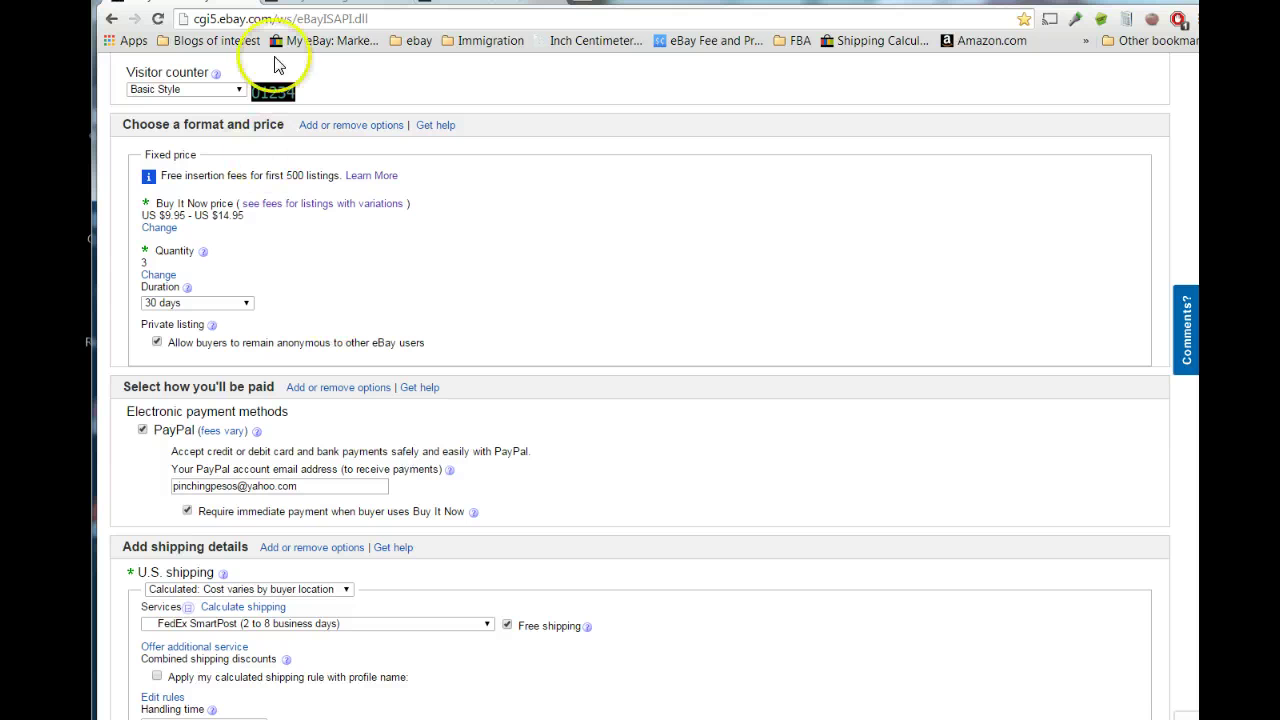
scroll(396, 495, up, 1)
scroll(270, 525, down, 3)
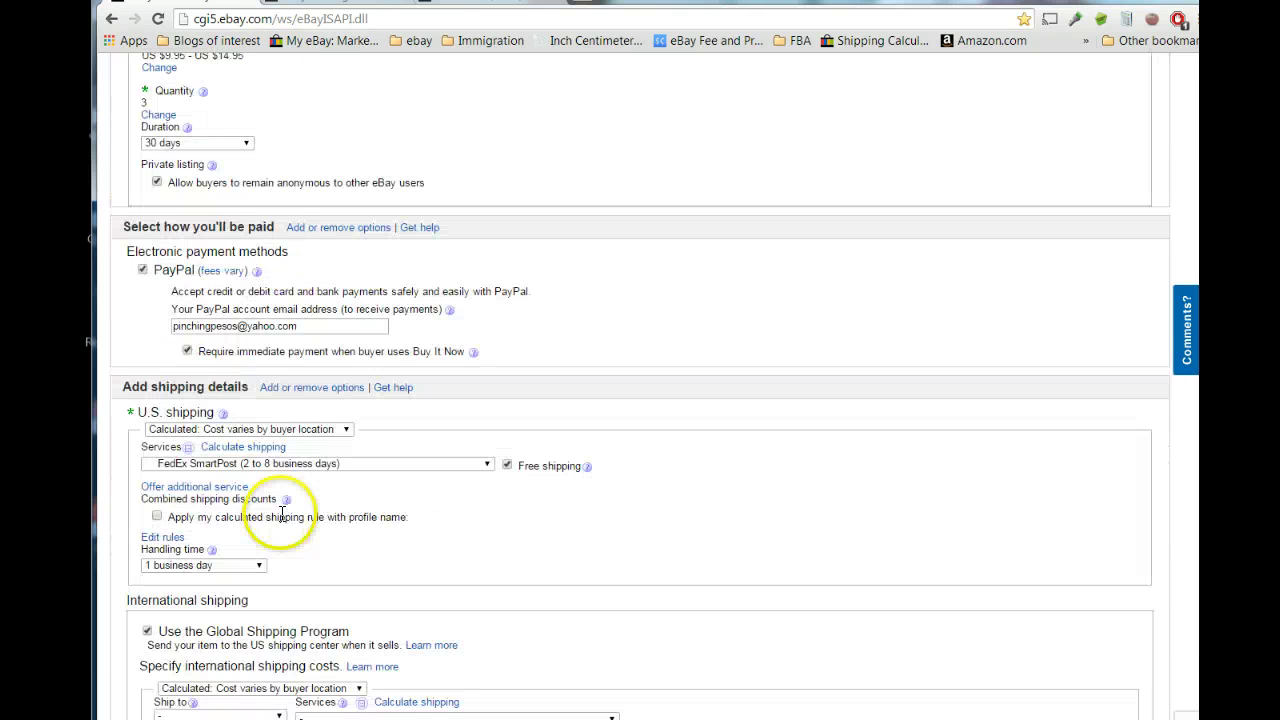
scroll(200, 354, down, 3)
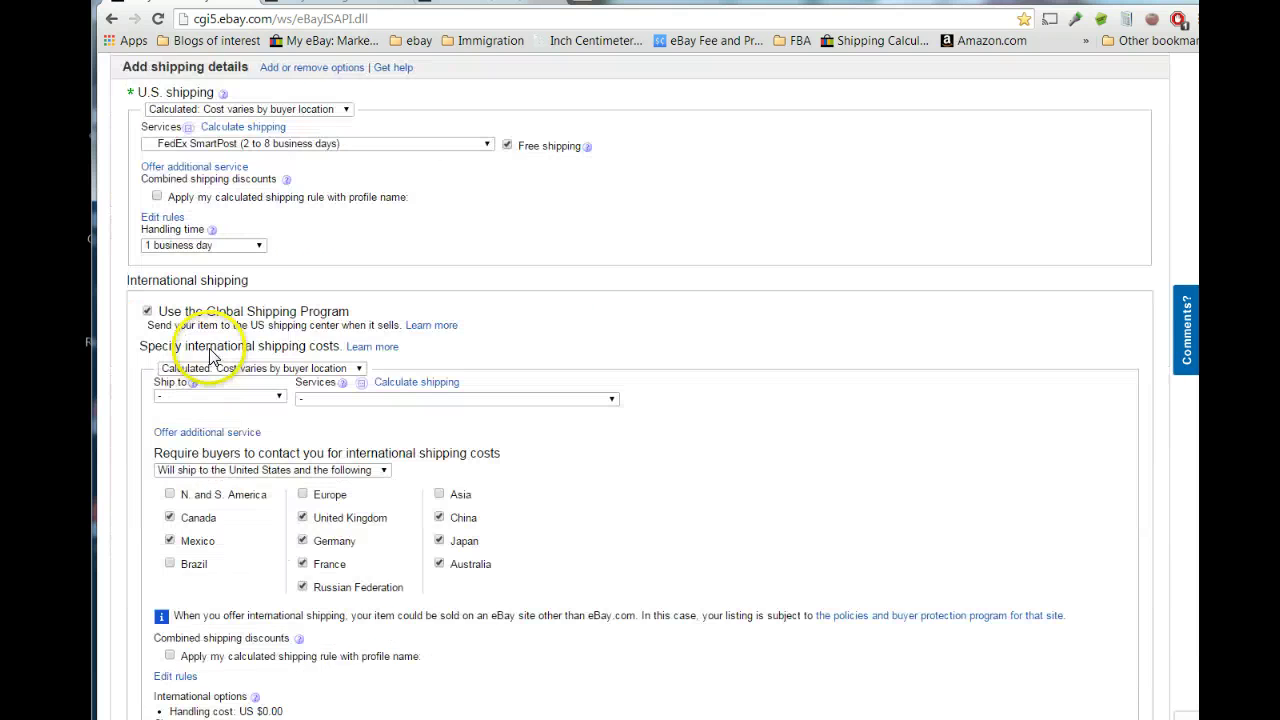
scroll(210, 356, down, 1)
scroll(212, 356, up, 1)
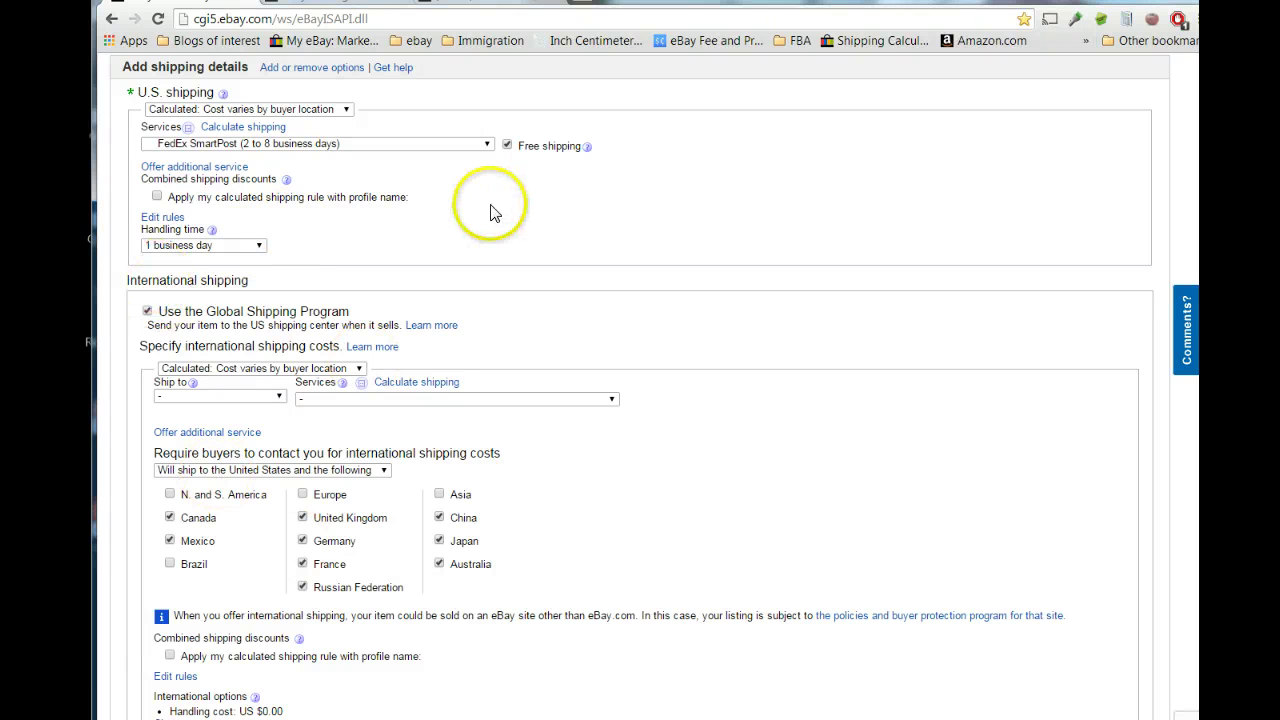
scroll(493, 212, down, 3)
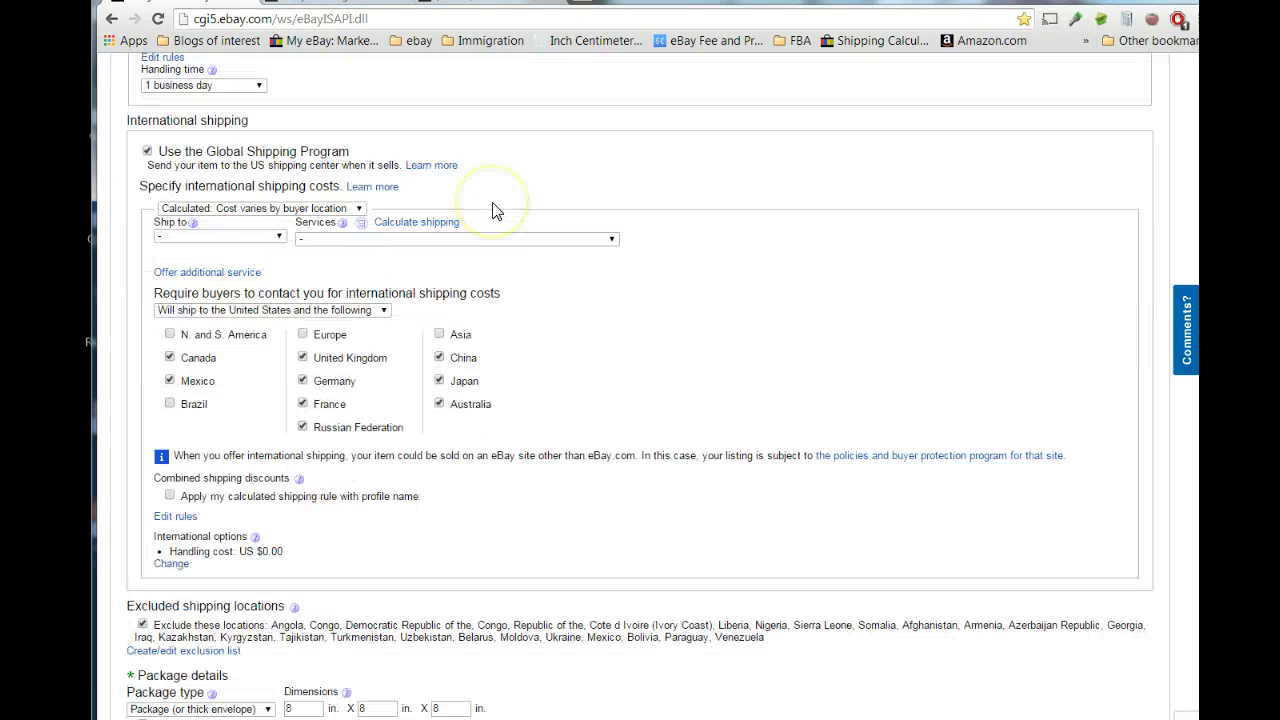
scroll(282, 343, down, 5)
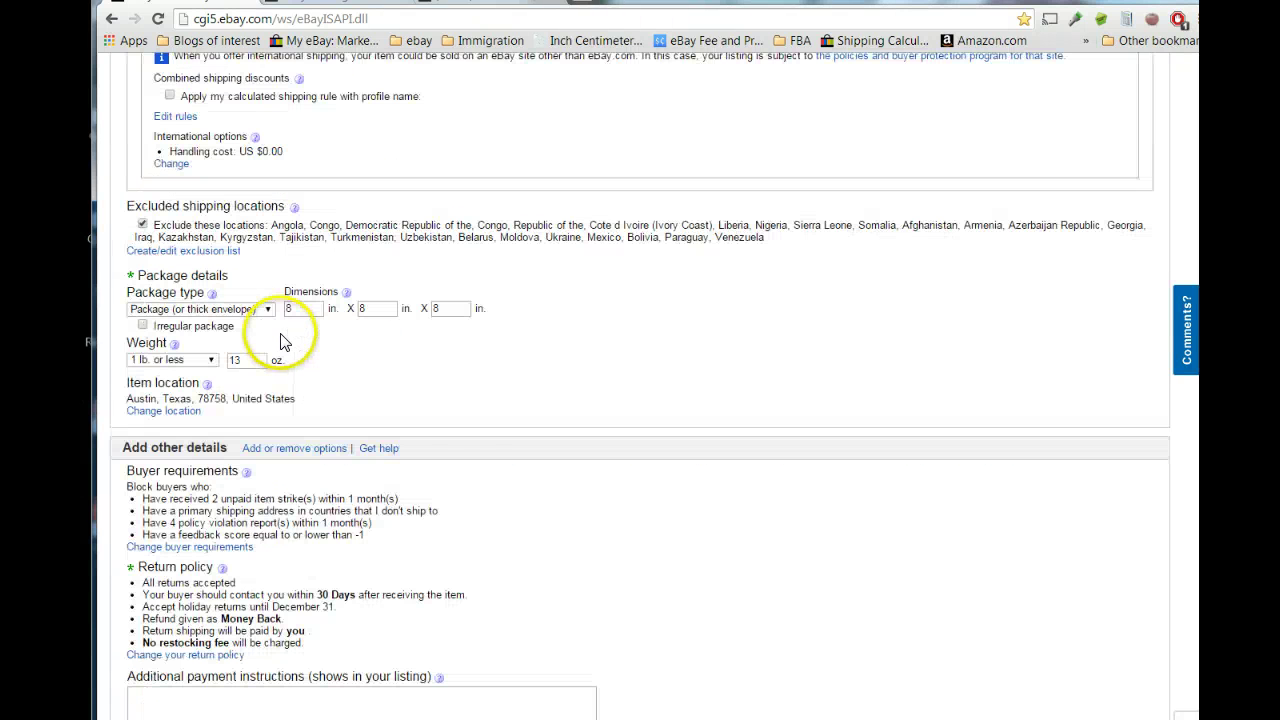
scroll(457, 466, up, 2)
click(252, 443)
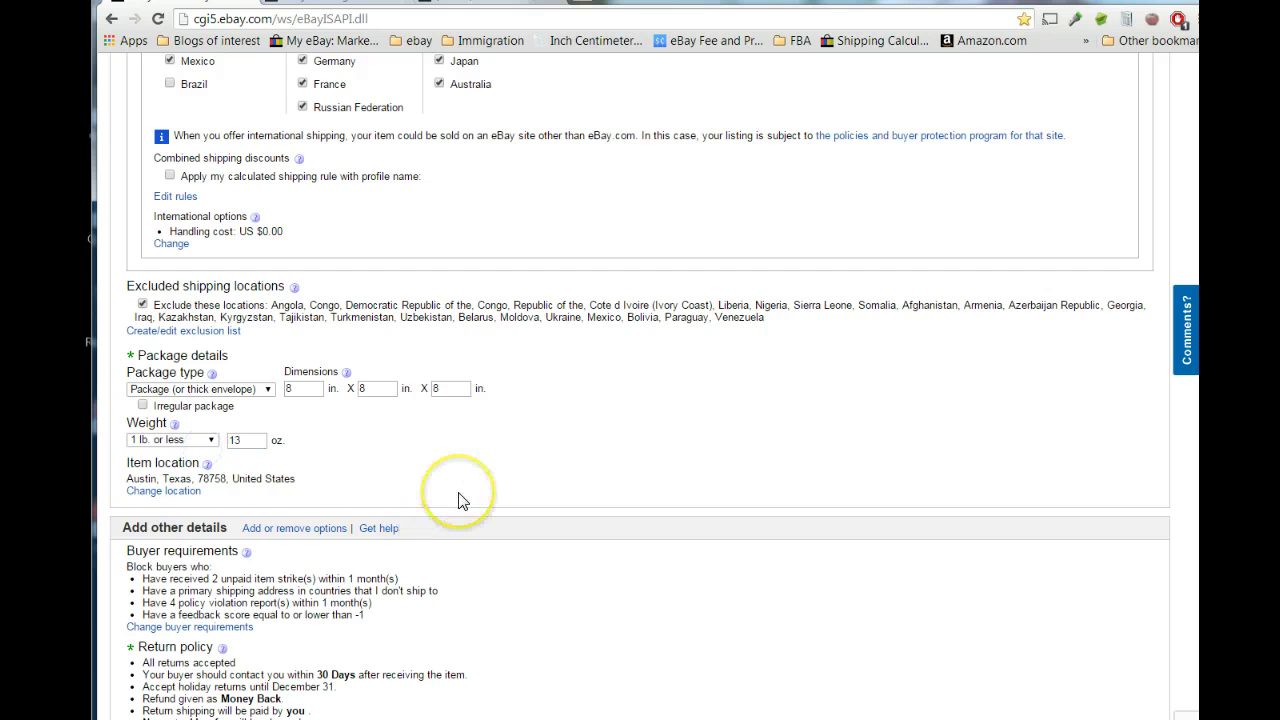
Turn off the Global Shipping Program for the listing's international shipping.
scroll(462, 500, up, 10)
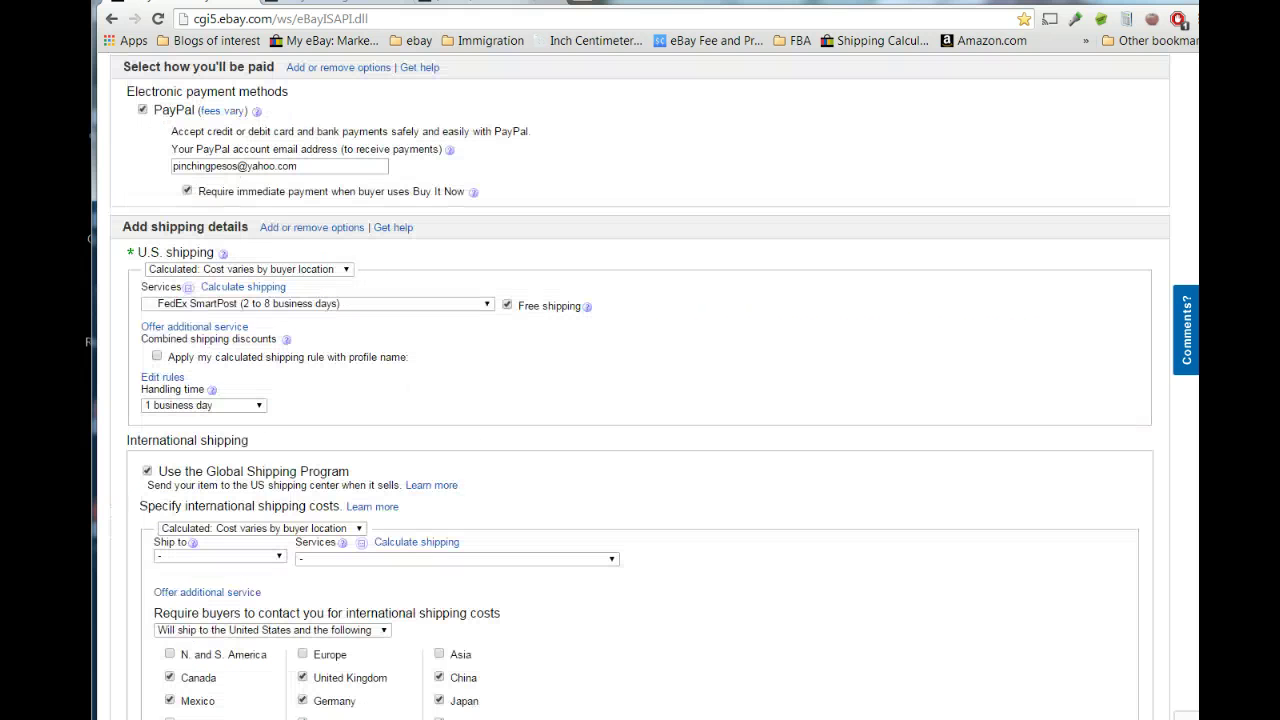
scroll(300, 614, down, 3)
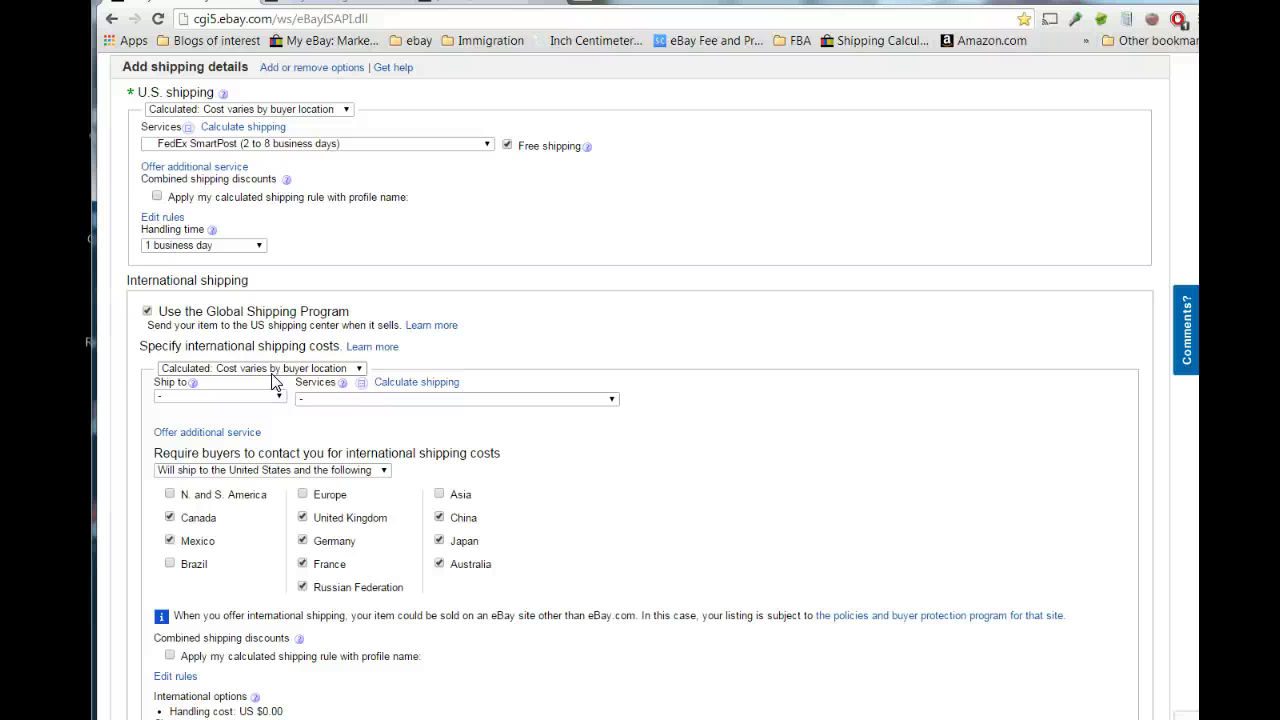
click(147, 311)
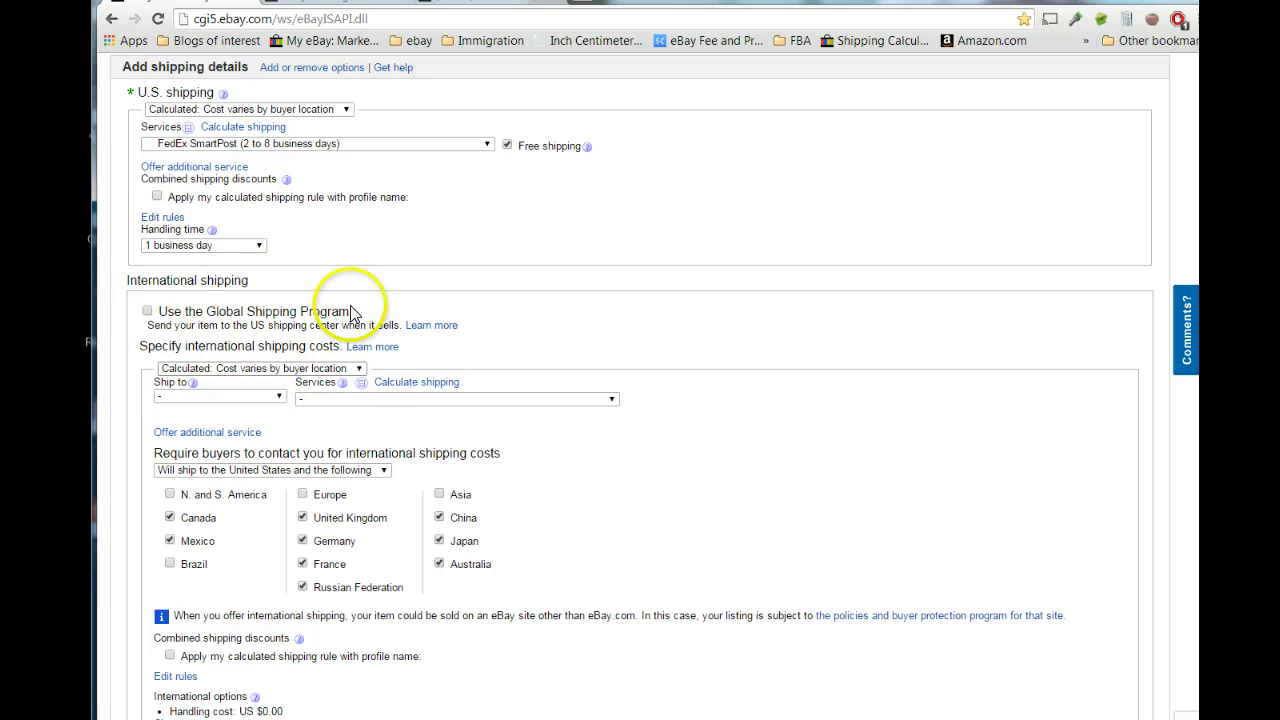
Try "No alternative international shipping" for the international shipping costs and return to "Calculated: Cost varies by buyer location".
click(310, 368)
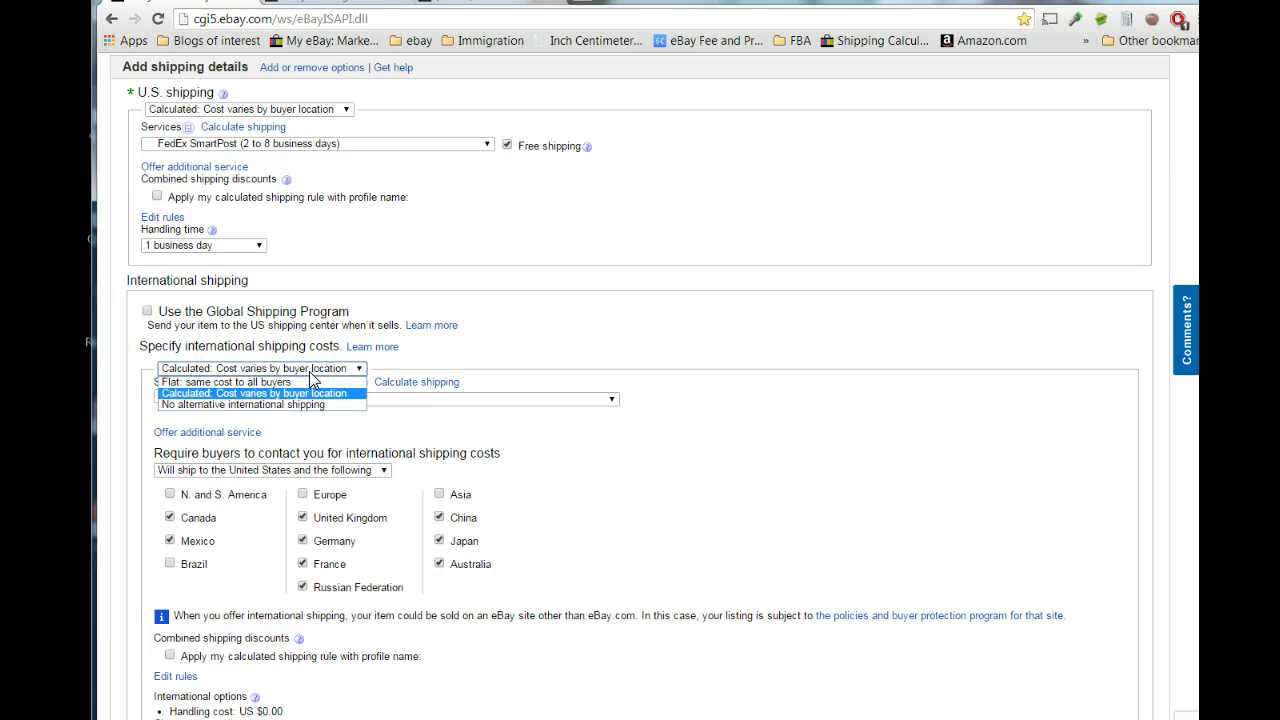
click(295, 404)
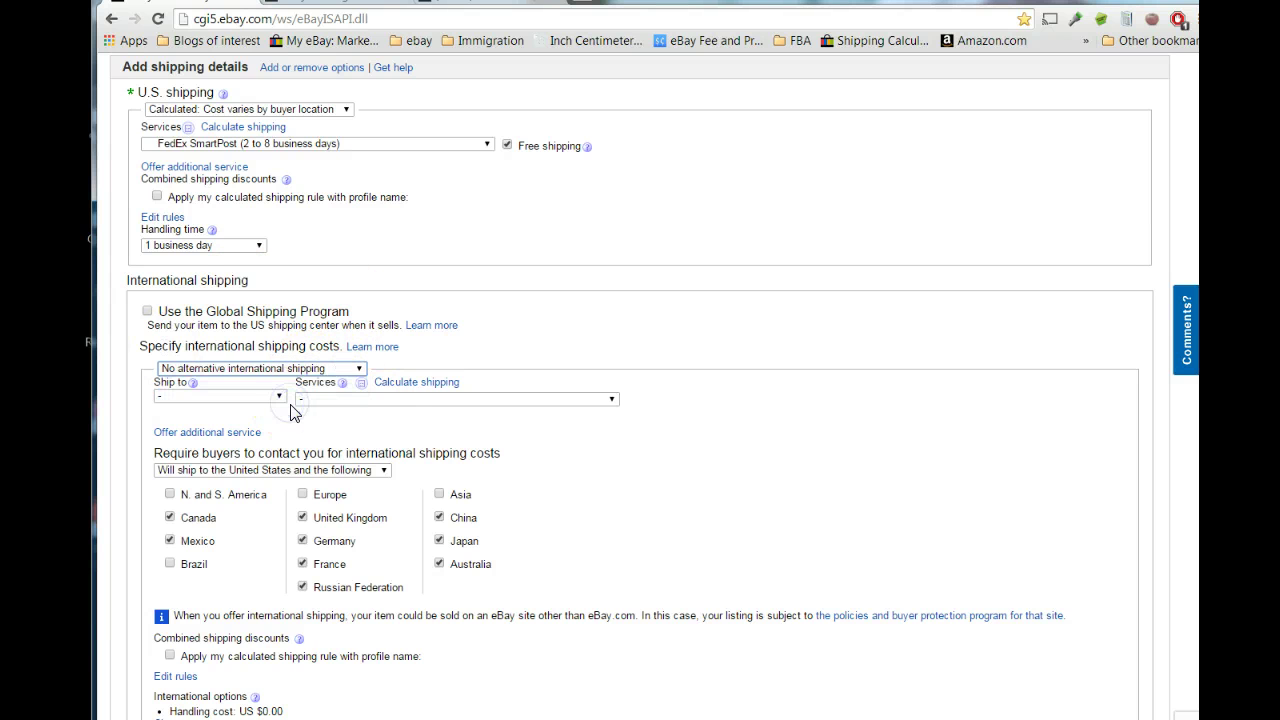
click(447, 385)
click(250, 368)
click(245, 393)
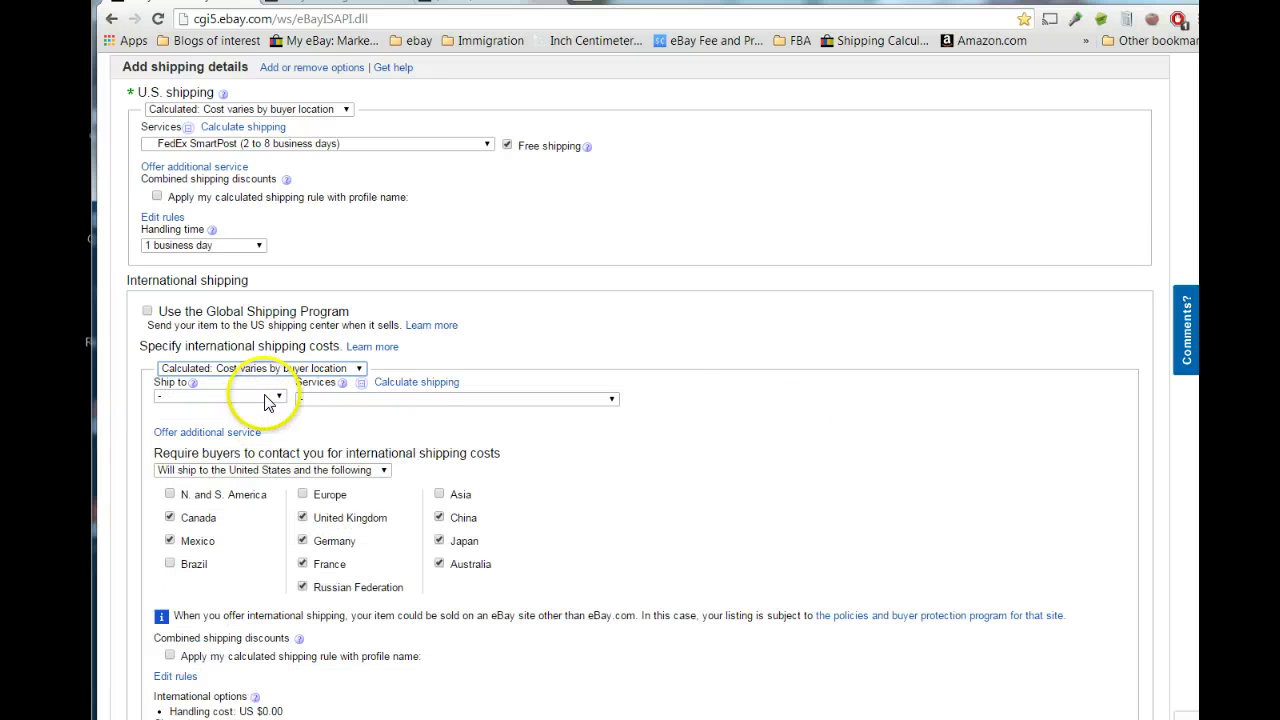
Try "Choose custom location" as the international ship-to setting and look through the available USPS international services.
click(268, 396)
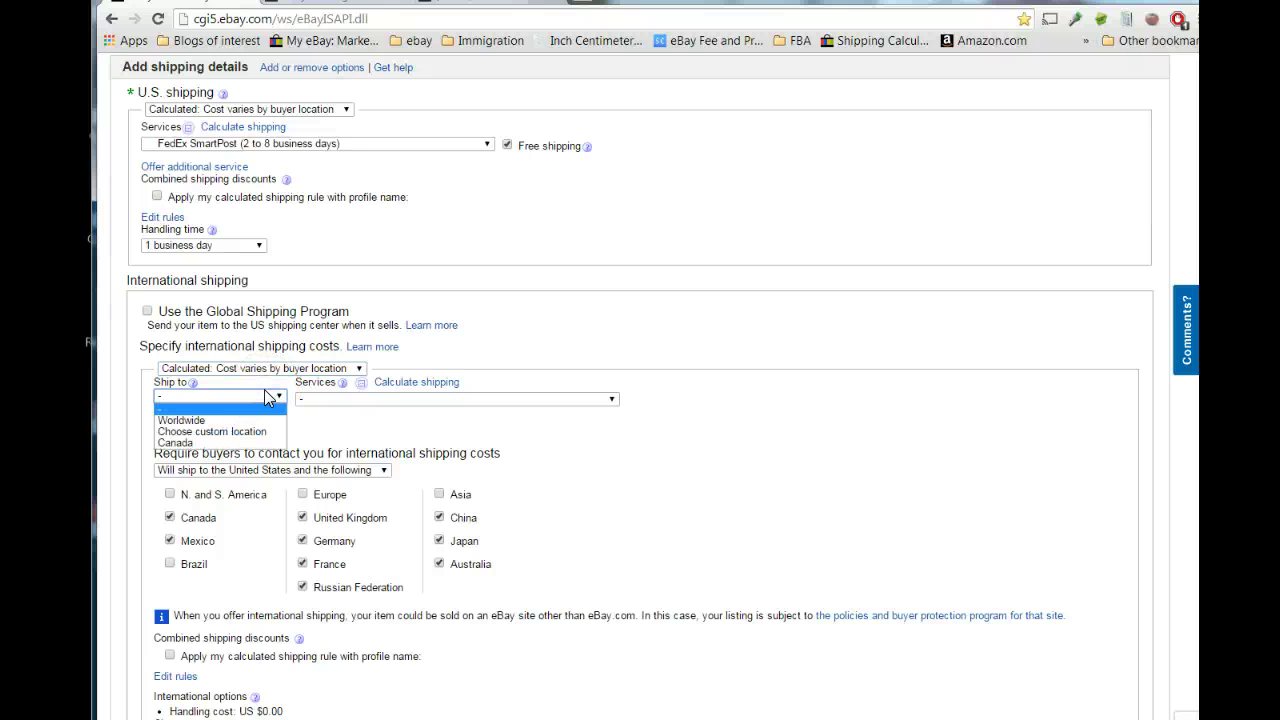
click(211, 431)
click(332, 400)
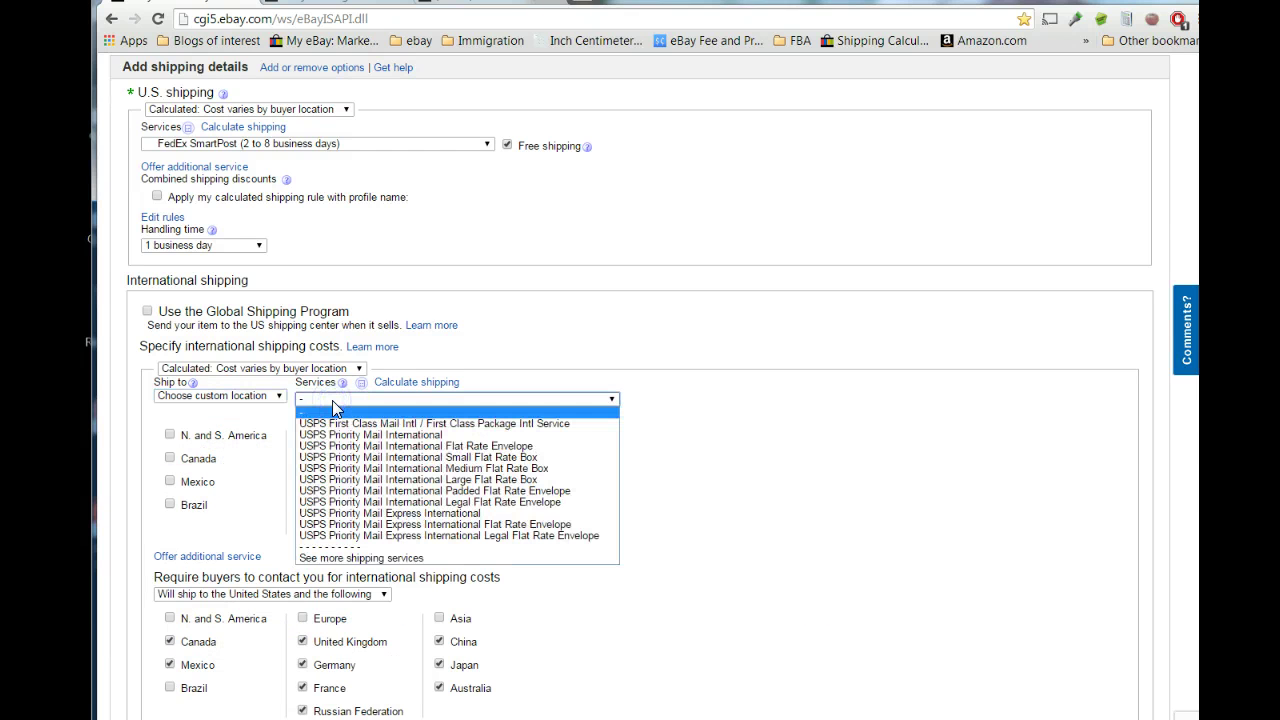
click(332, 400)
click(302, 393)
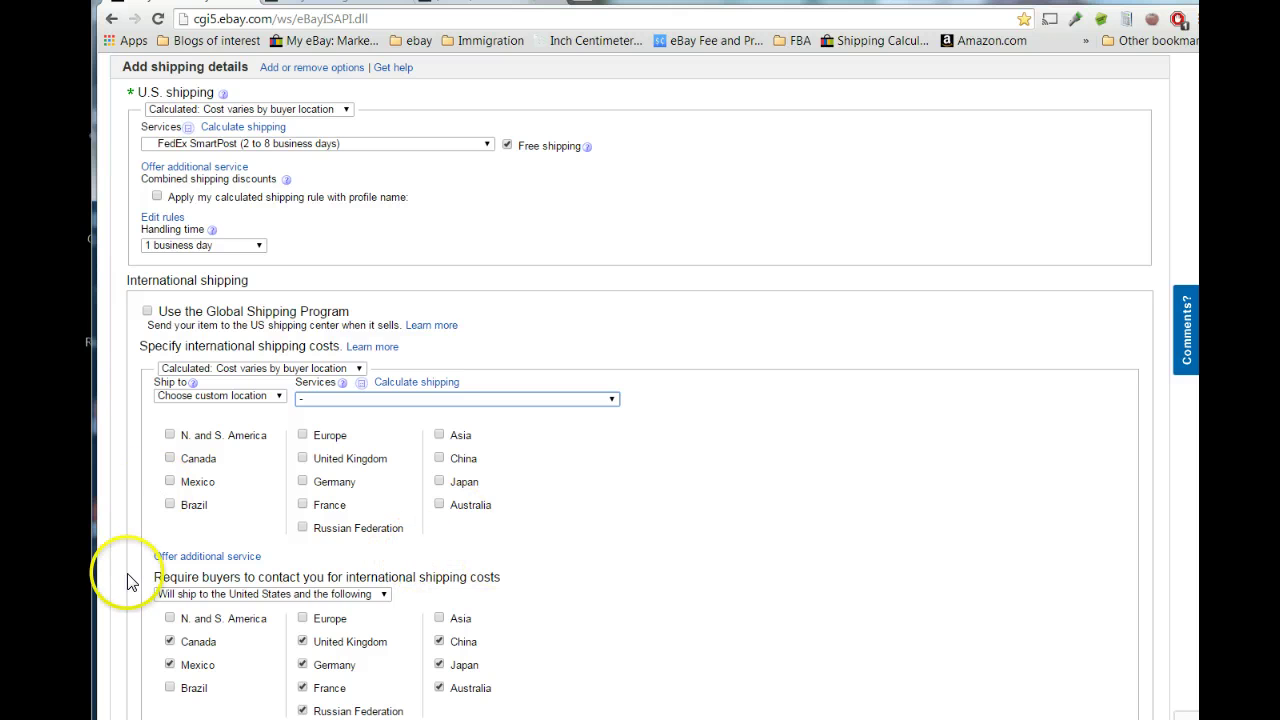
scroll(210, 512, down, 3)
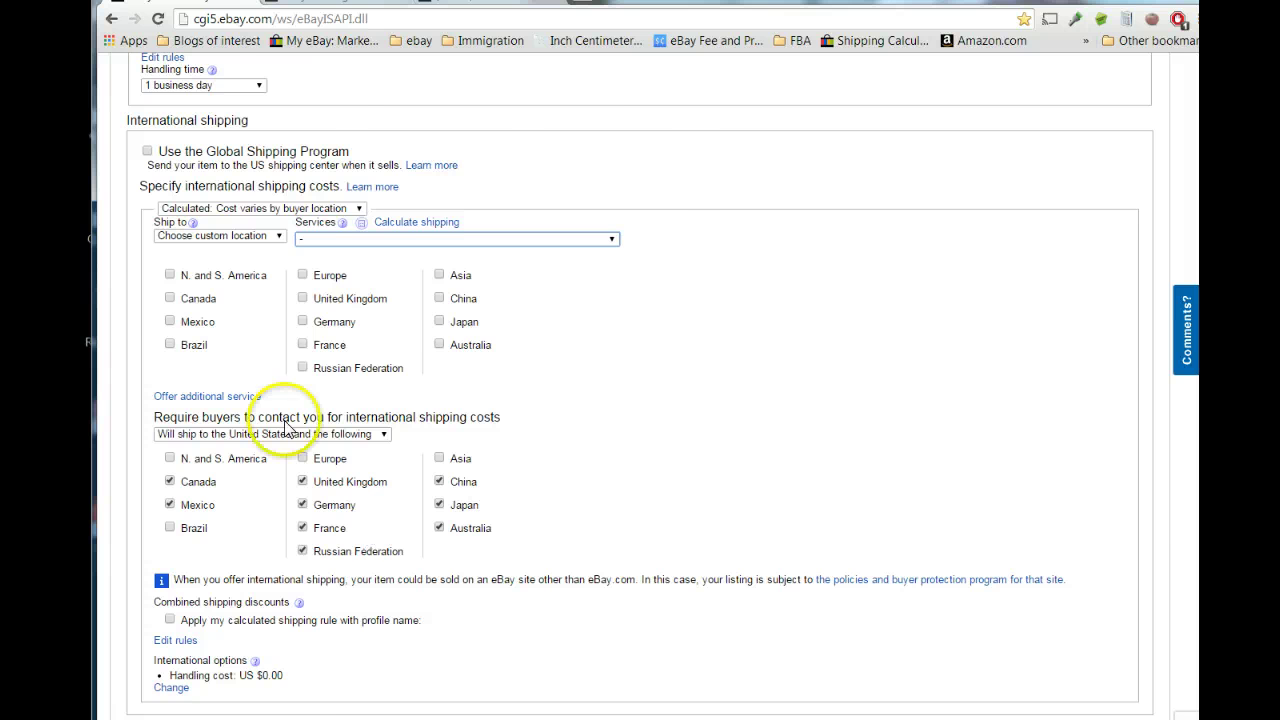
scroll(363, 540, up, 2)
Turn on the Global Shipping Program and set the international shipping costs to "No alternative international shipping".
click(147, 311)
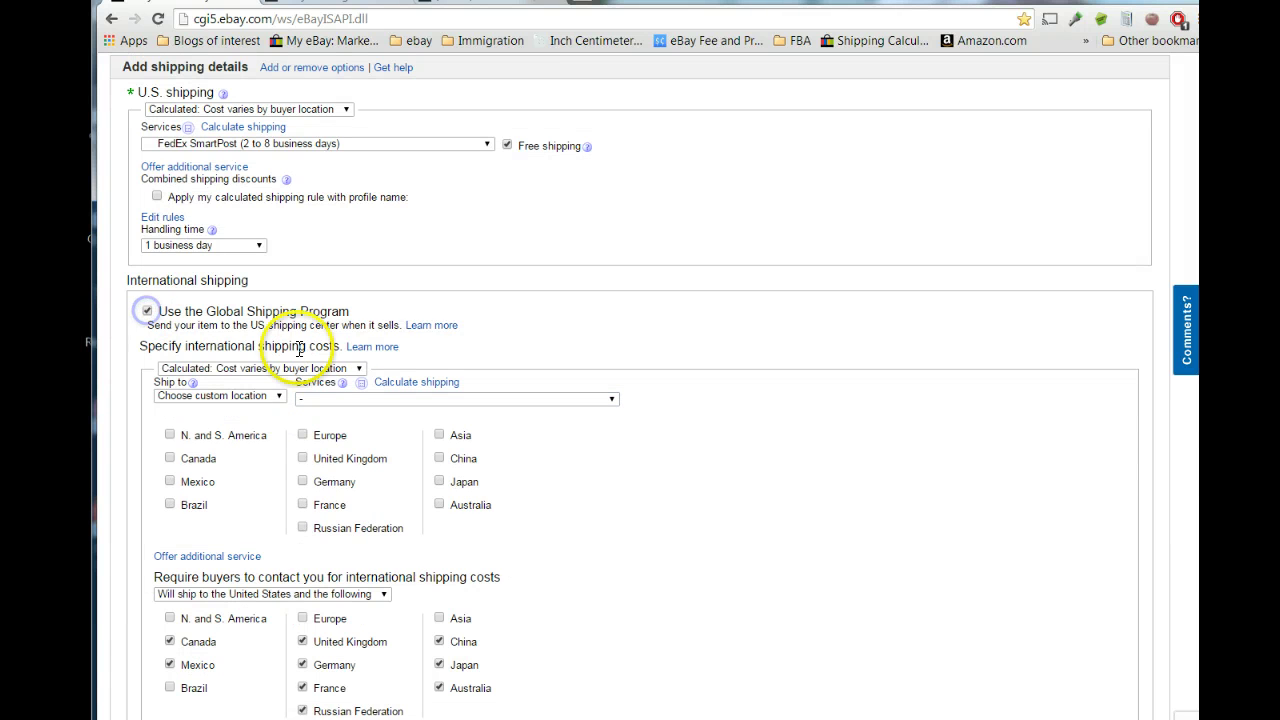
click(240, 396)
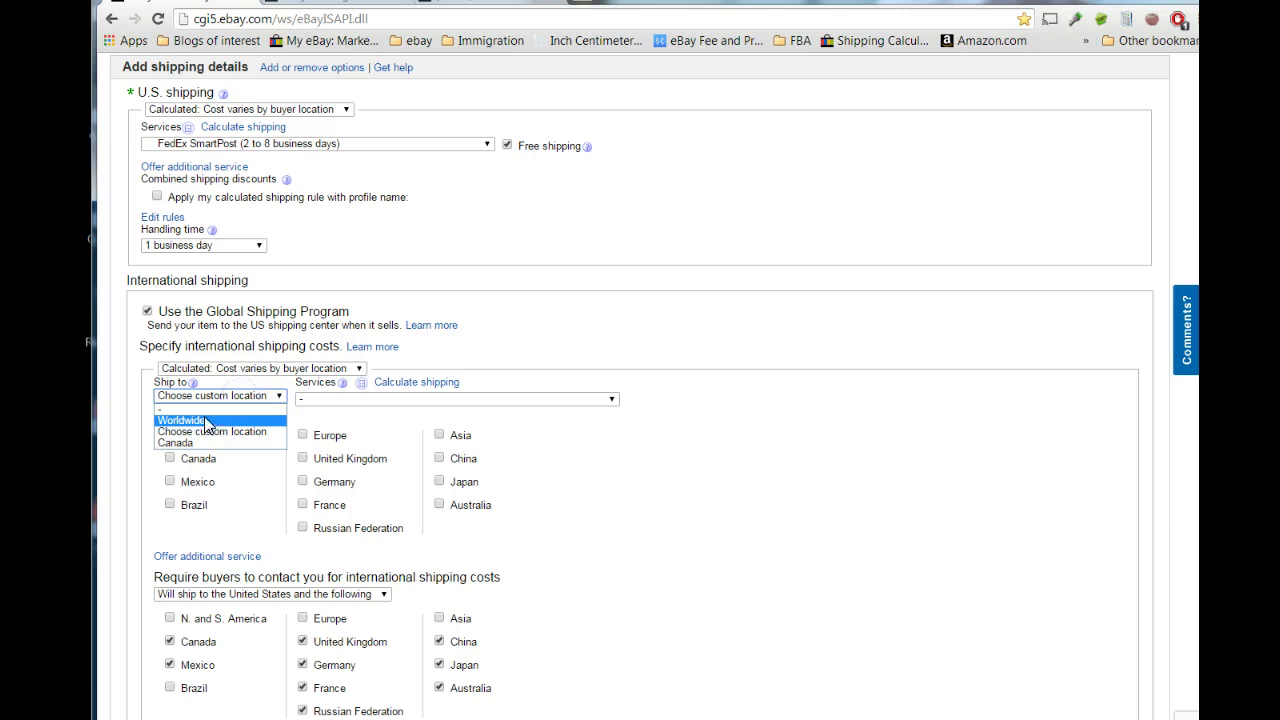
click(206, 420)
click(311, 376)
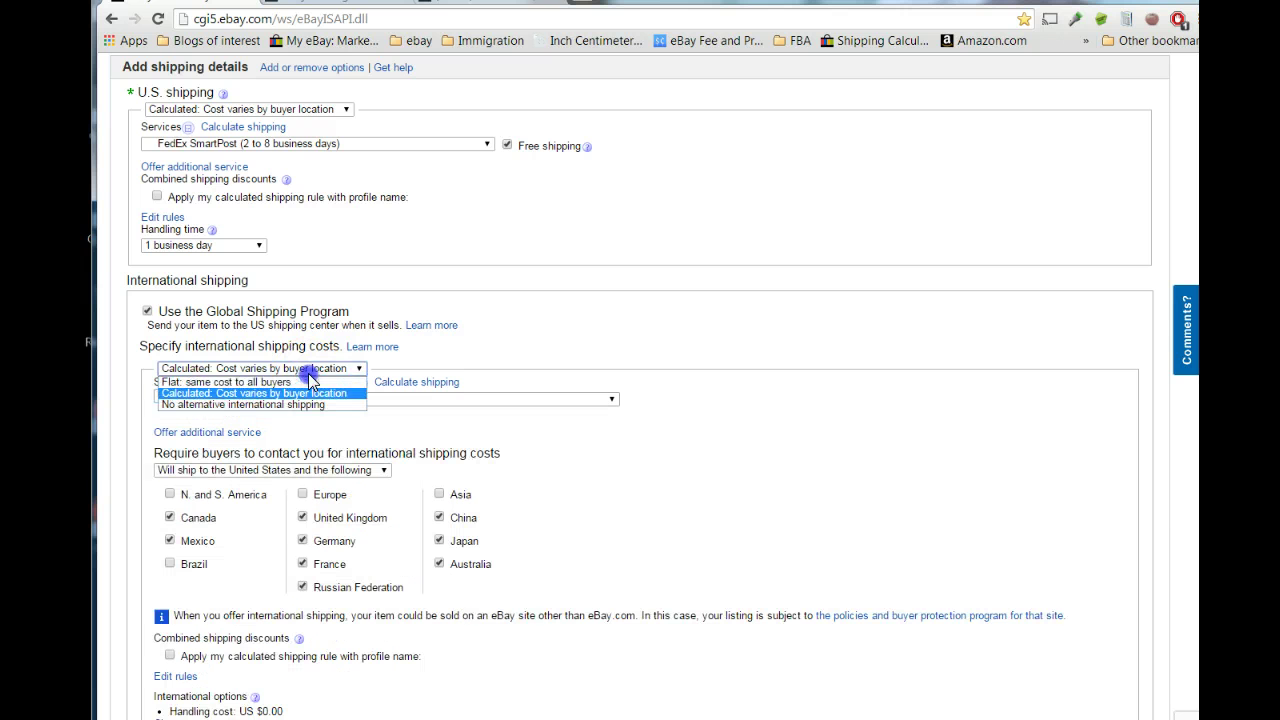
click(250, 404)
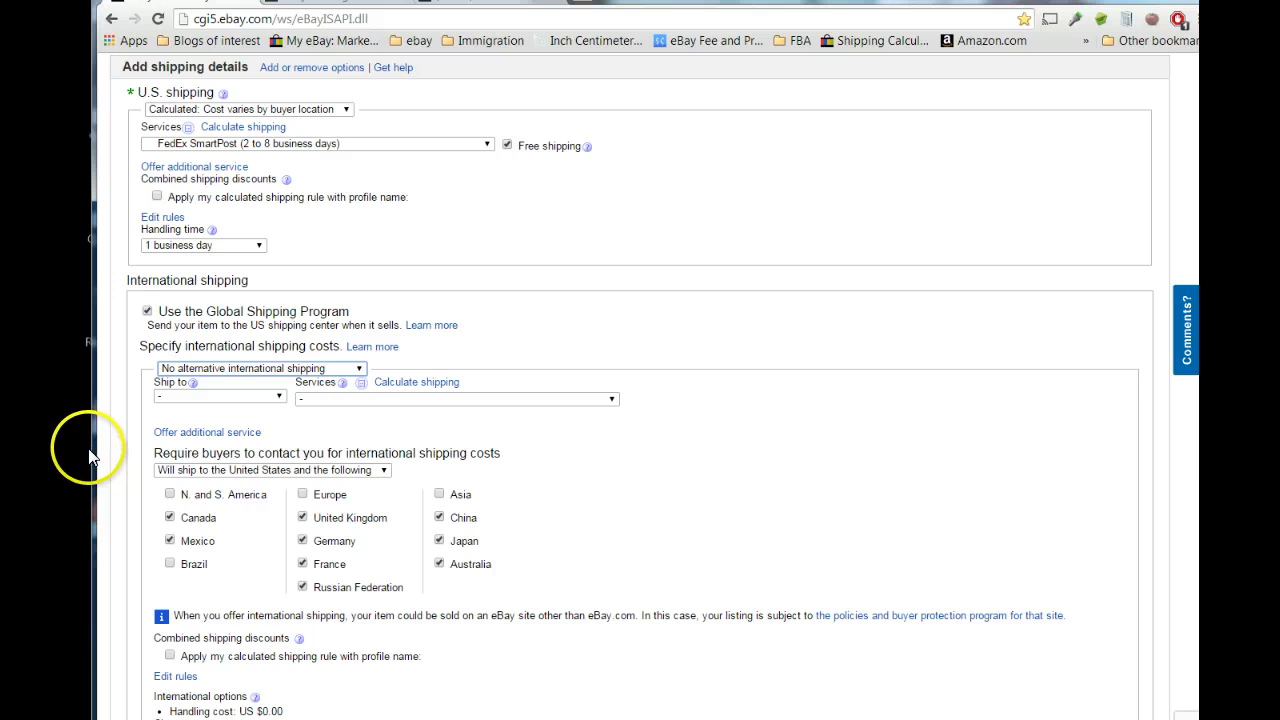
Check the listing's payment, shipping, package and return details and turn the Global Shipping Program off.
scroll(670, 410, down, 4)
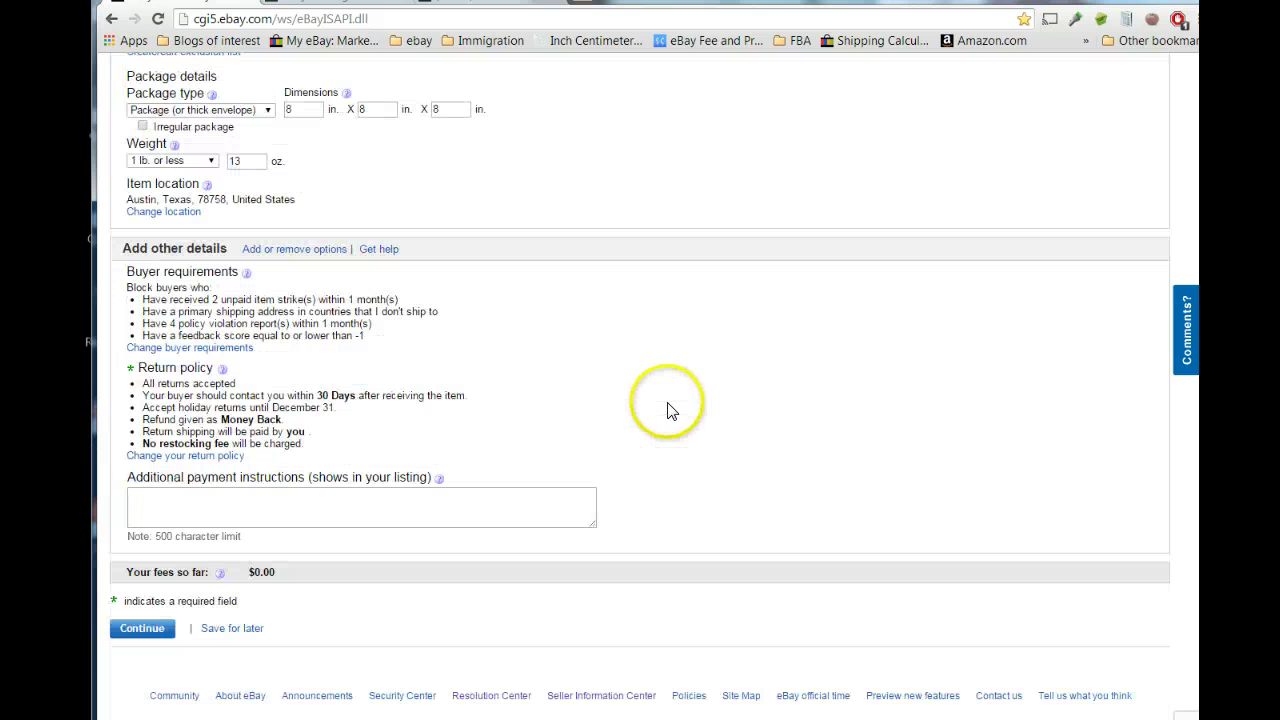
scroll(668, 410, up, 3)
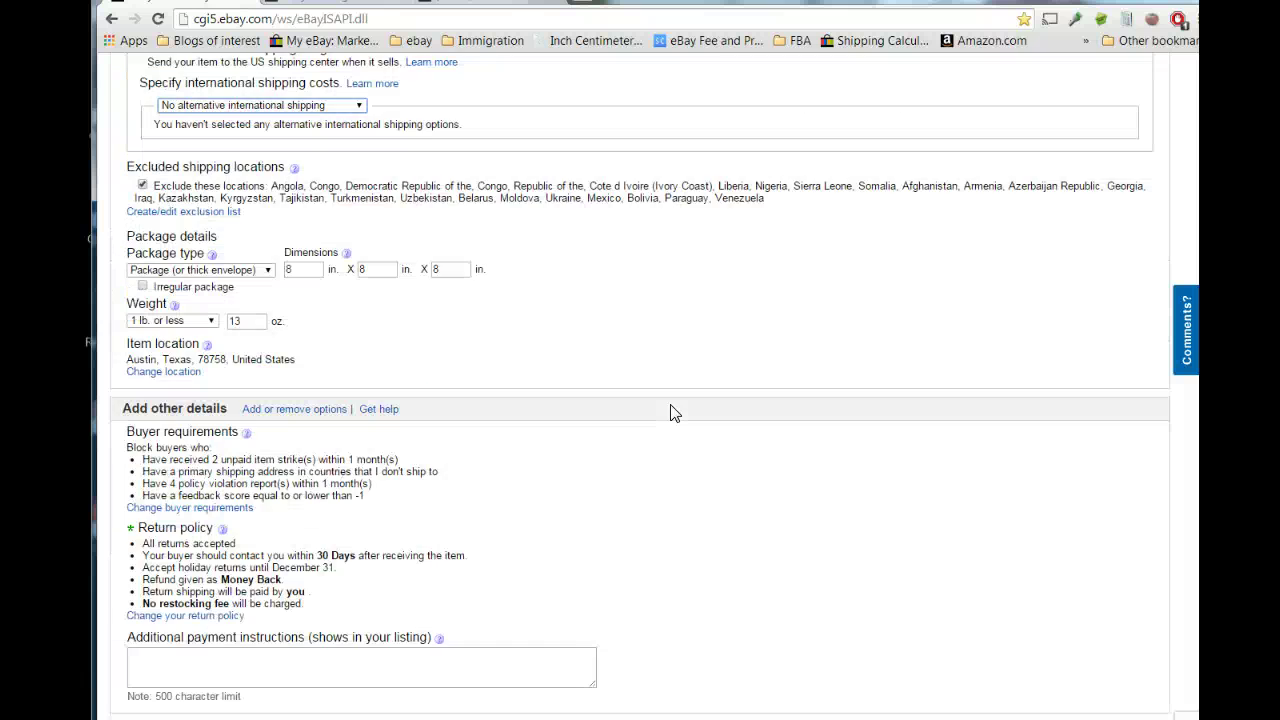
scroll(481, 500, down, 3)
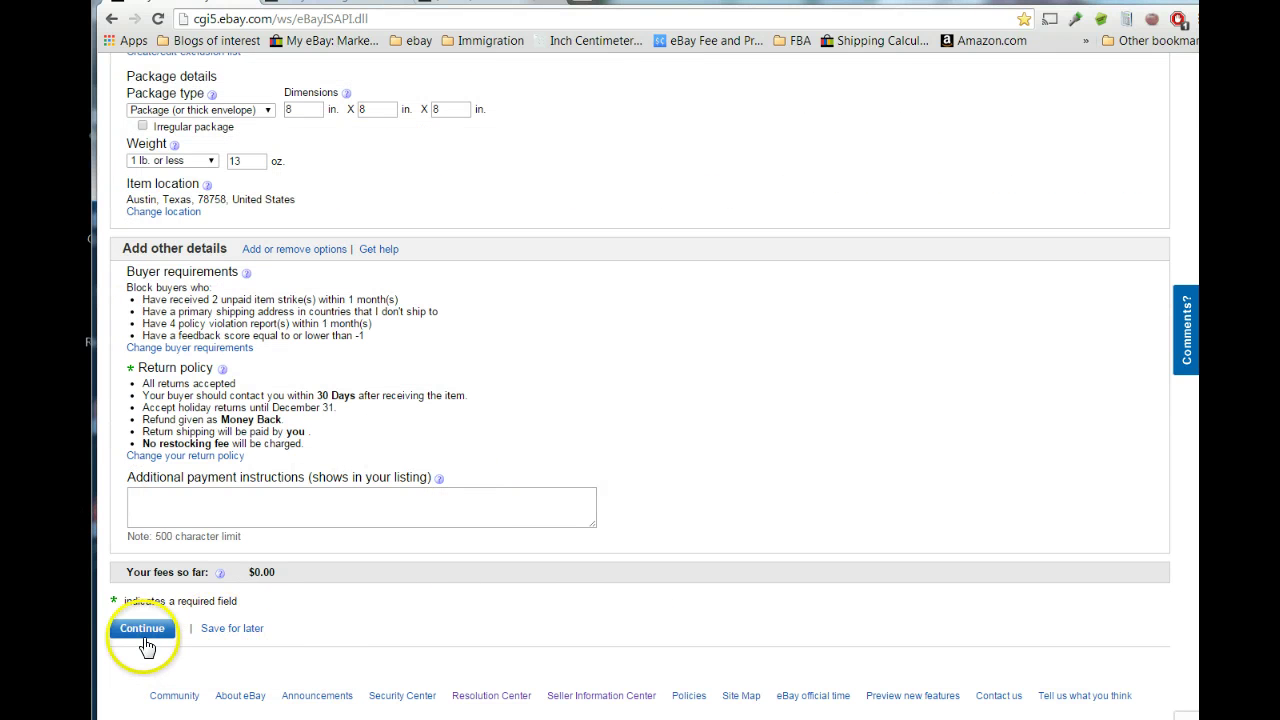
scroll(288, 430, up, 10)
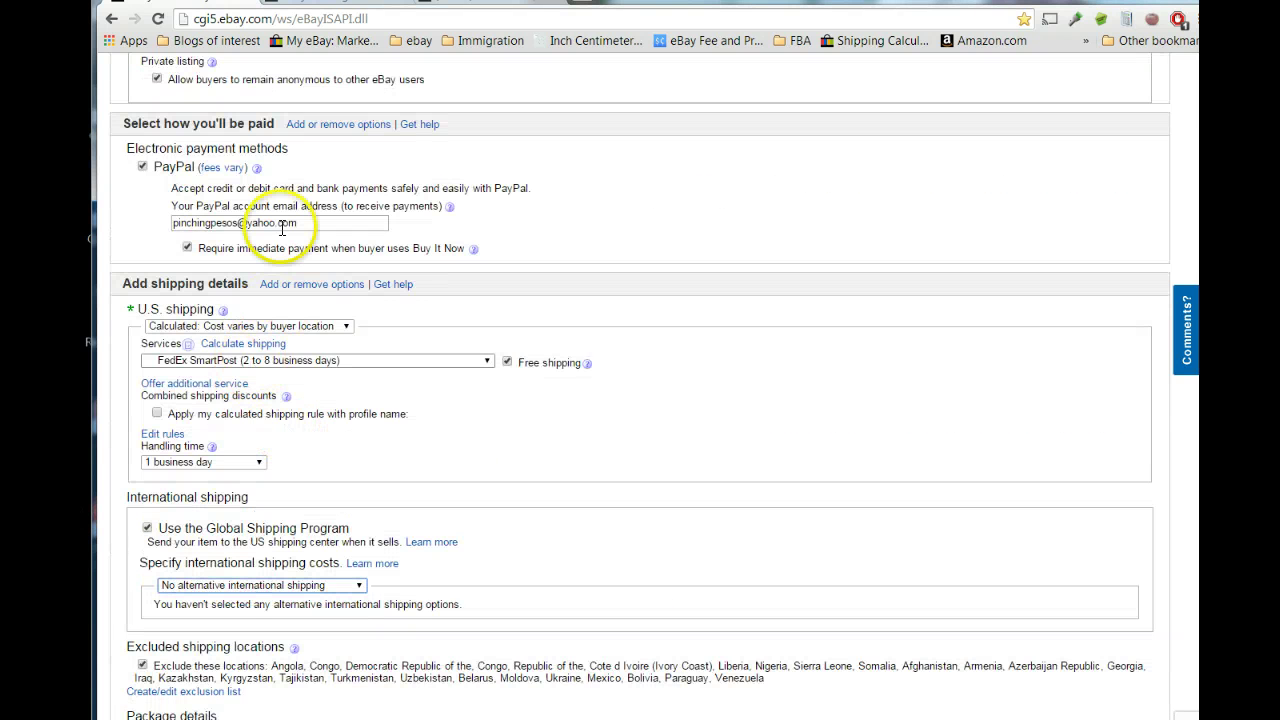
scroll(300, 550, down, 6)
scroll(165, 432, up, 2)
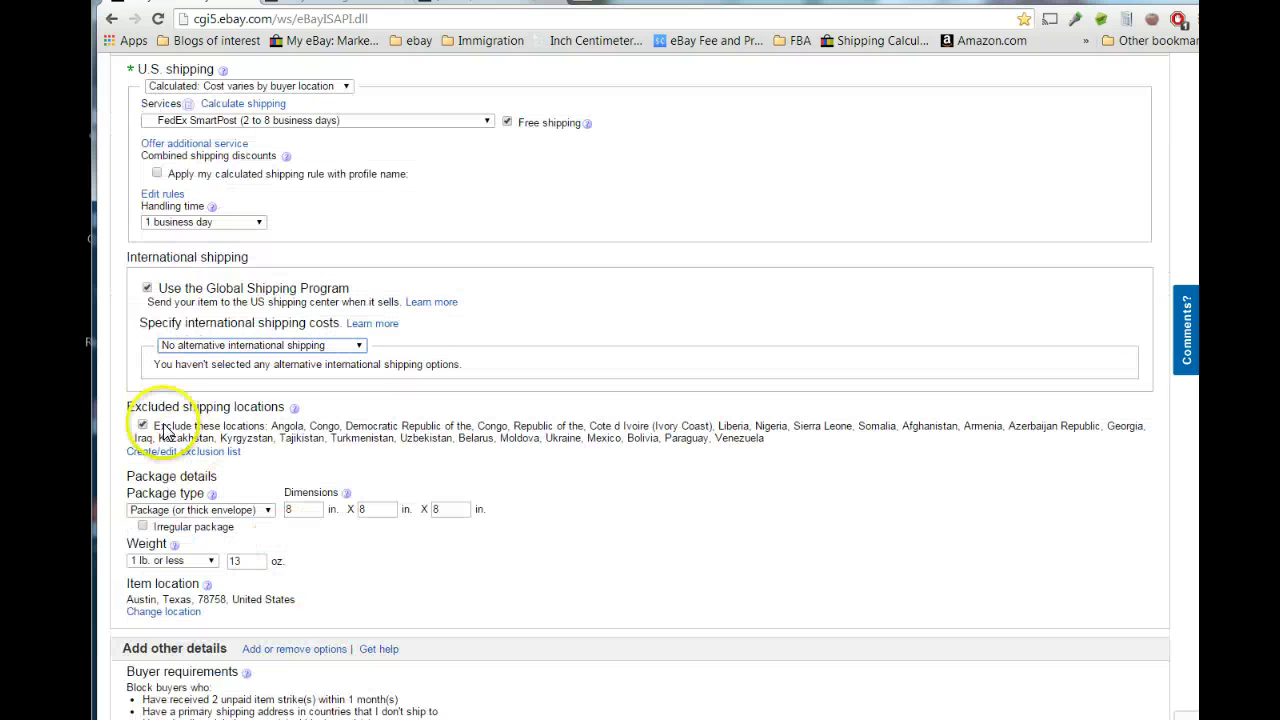
click(147, 288)
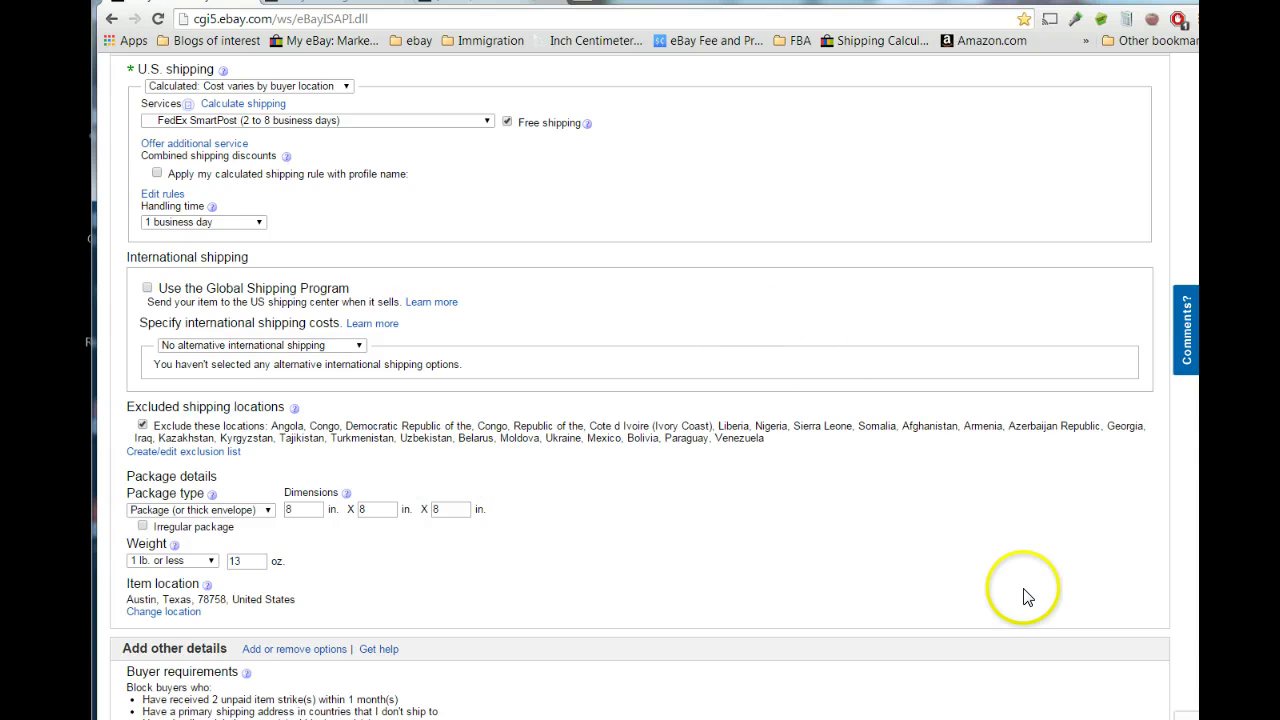
Continue from the completed listing form to the fee review and submit the item for sale.
scroll(691, 491, up, 10)
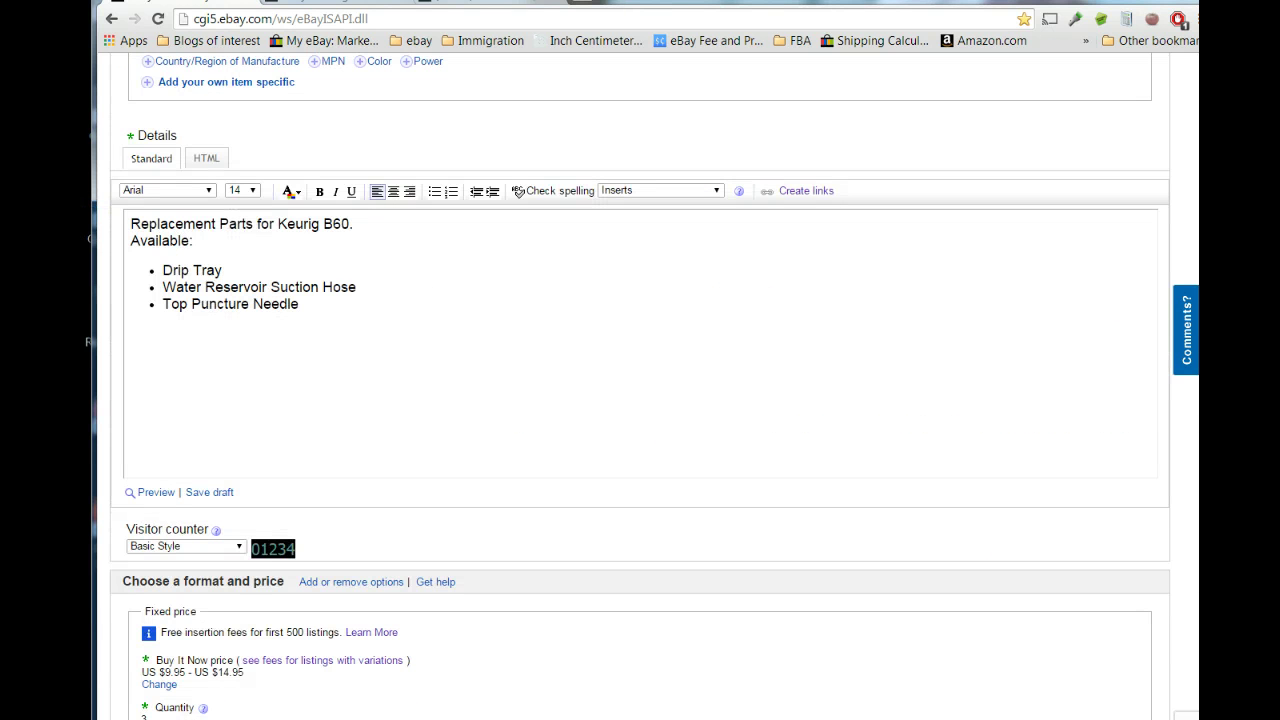
scroll(790, 270, down, 10)
scroll(847, 295, down, 4)
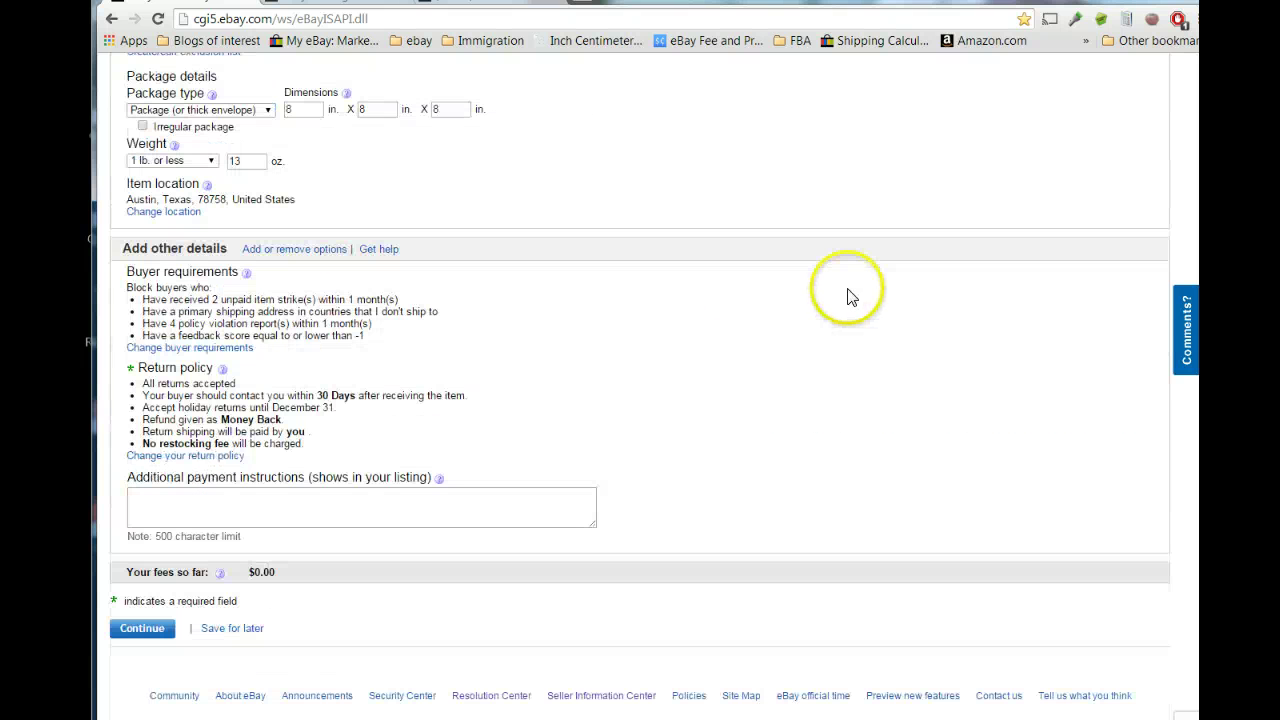
click(125, 630)
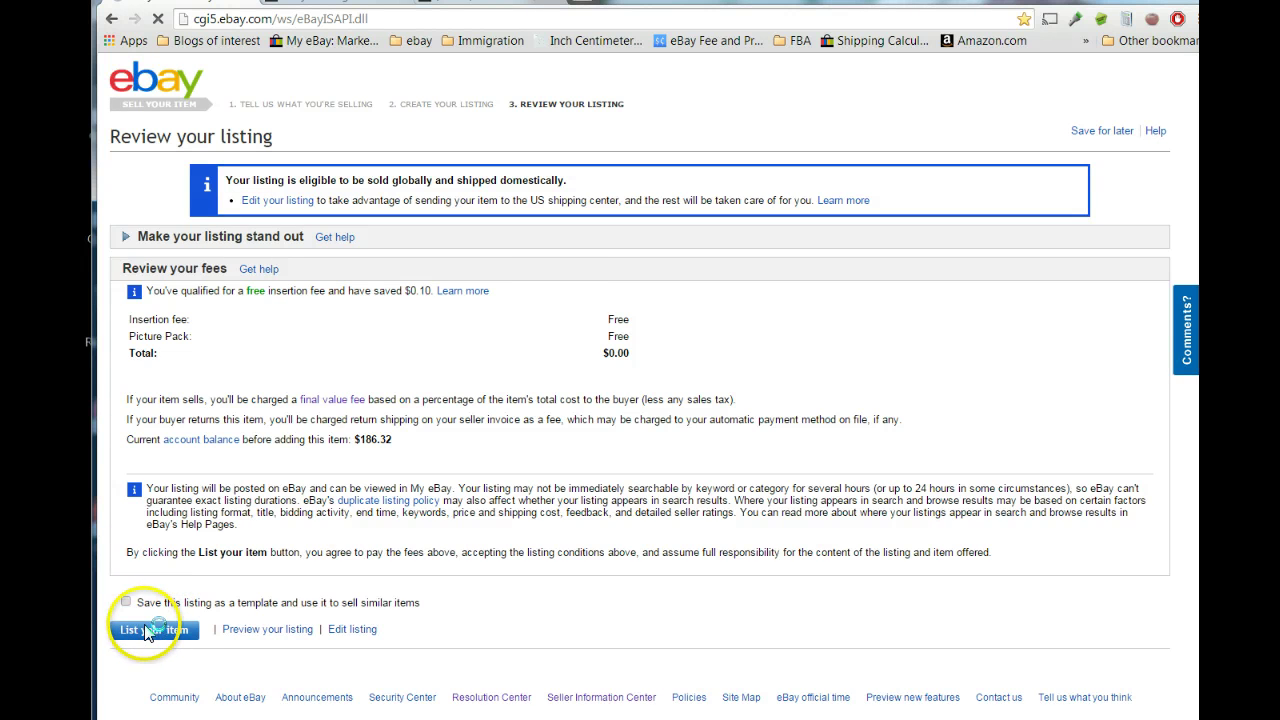
scroll(140, 700, down, 1)
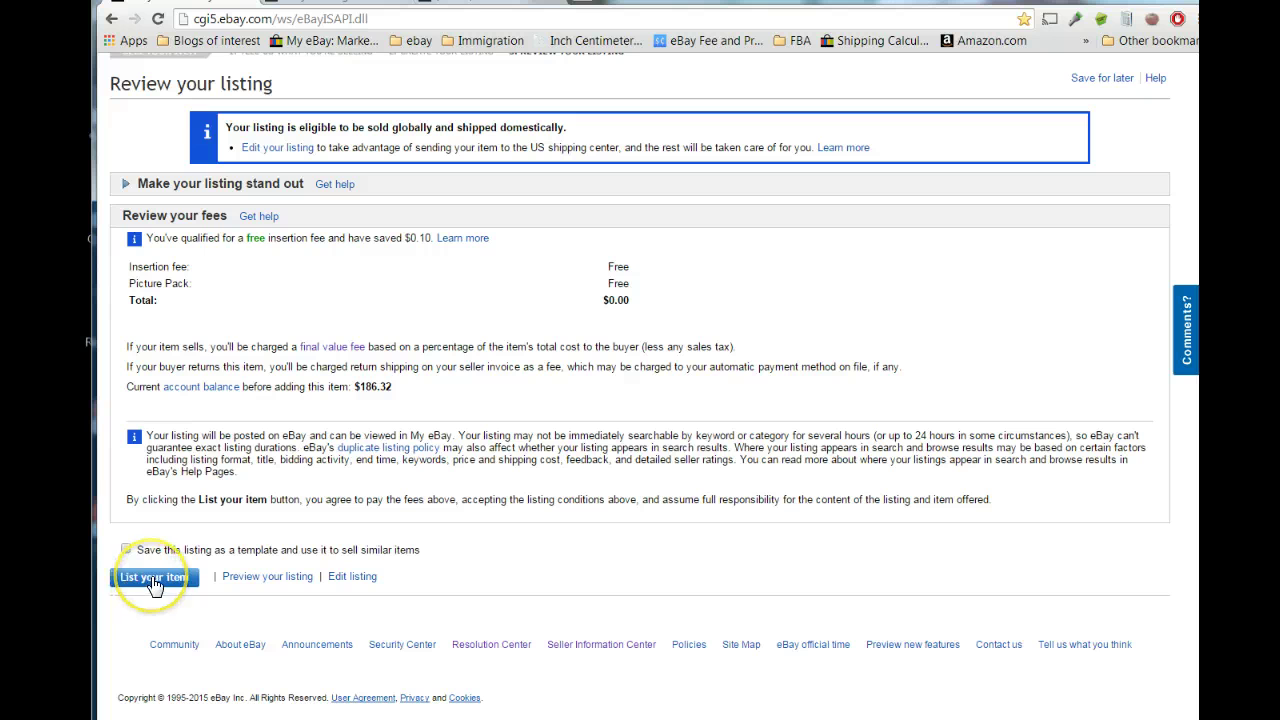
click(154, 582)
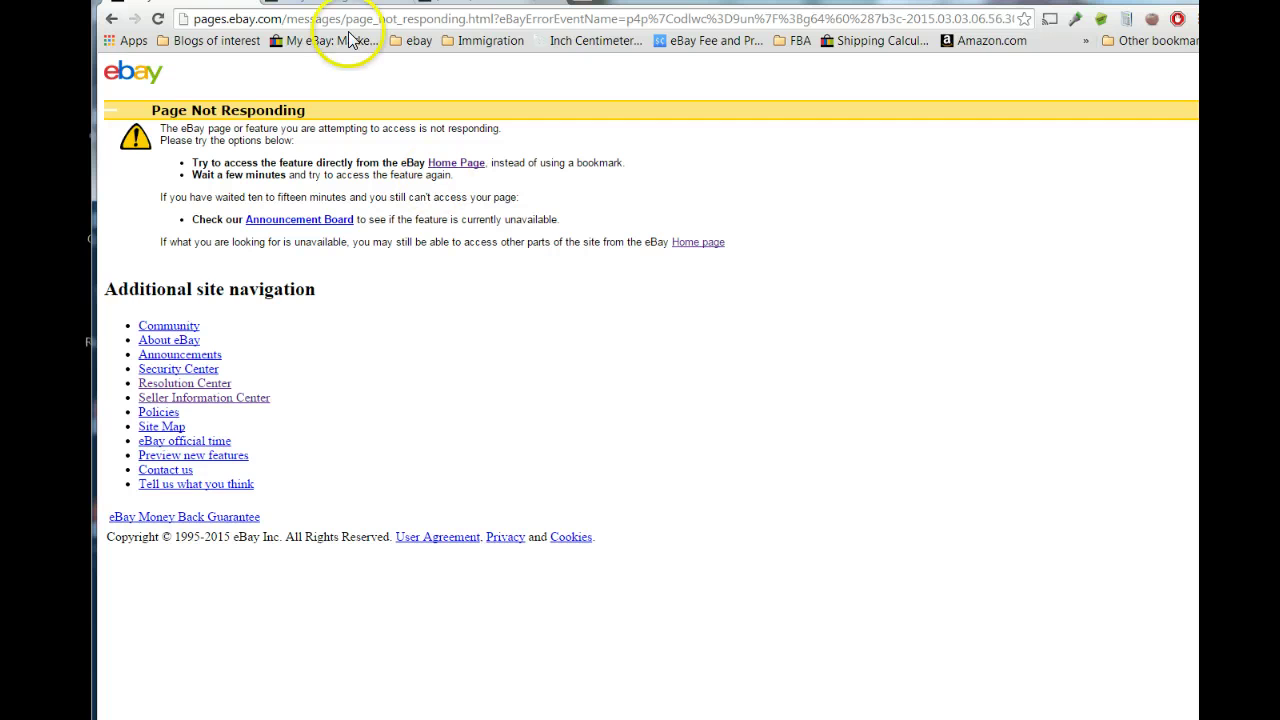
Go back to the listing review page, resubmit the form data and list the item again.
click(111, 19)
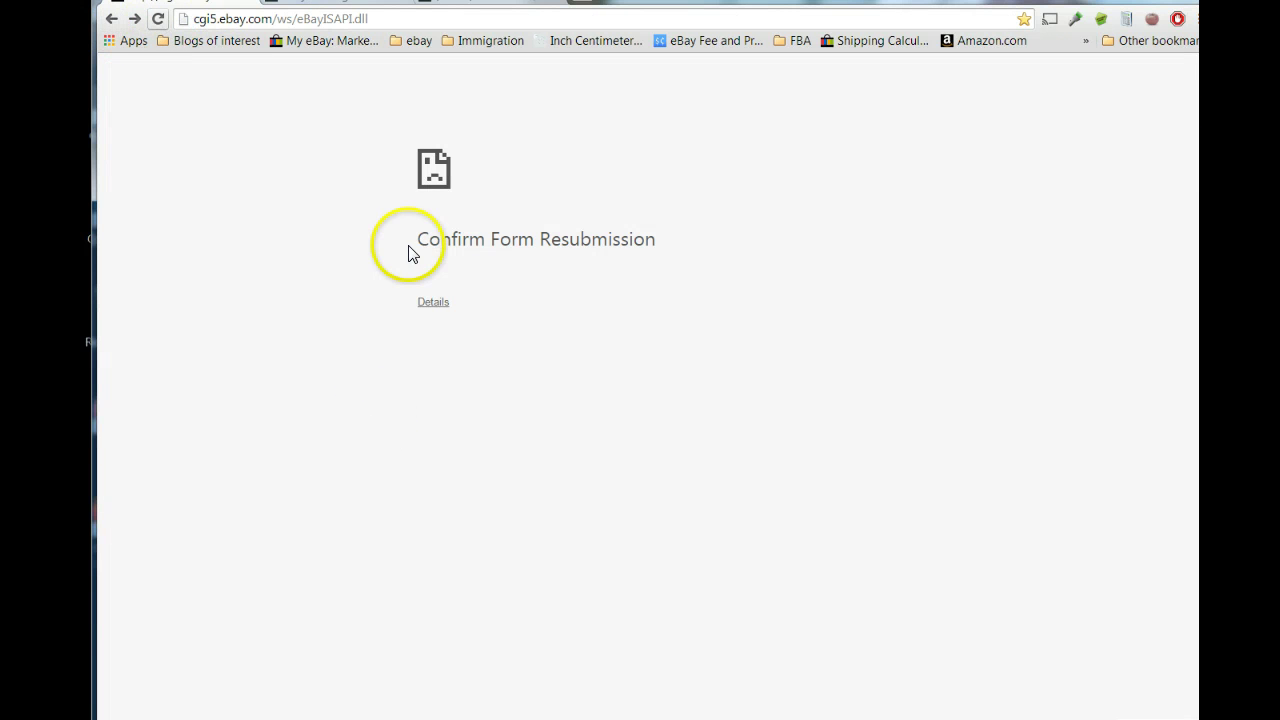
click(667, 175)
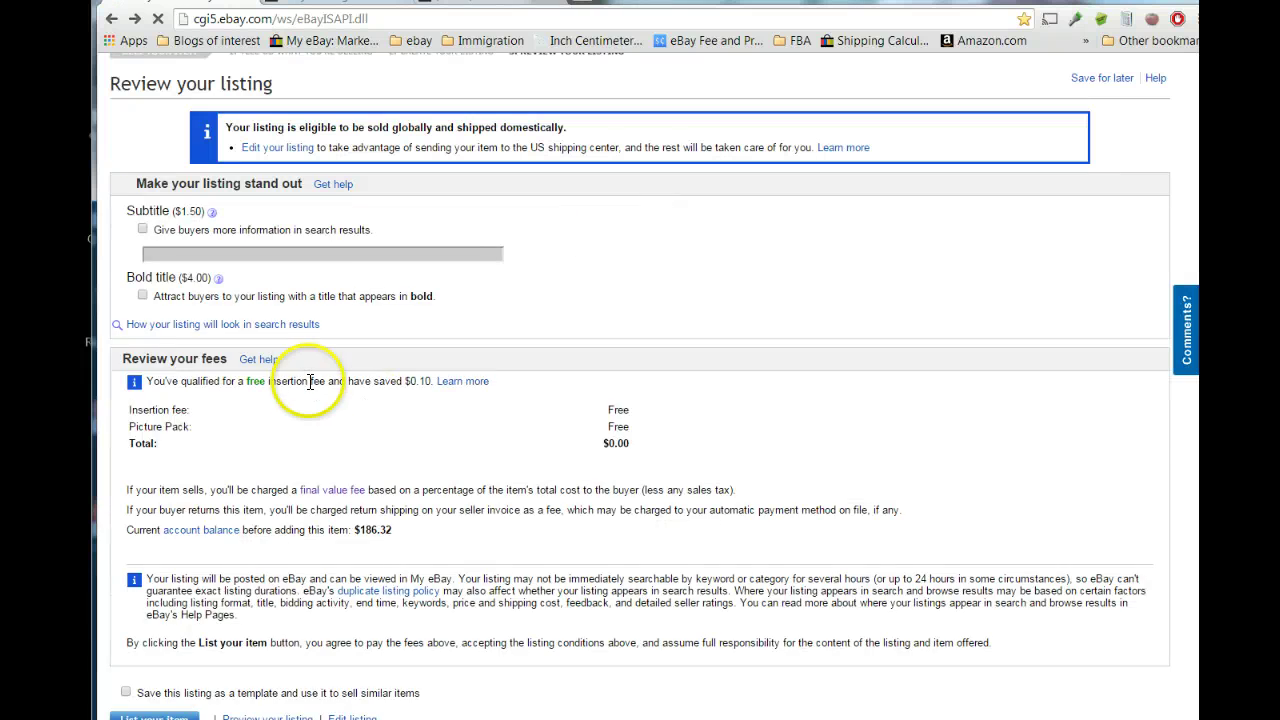
click(663, 183)
click(155, 580)
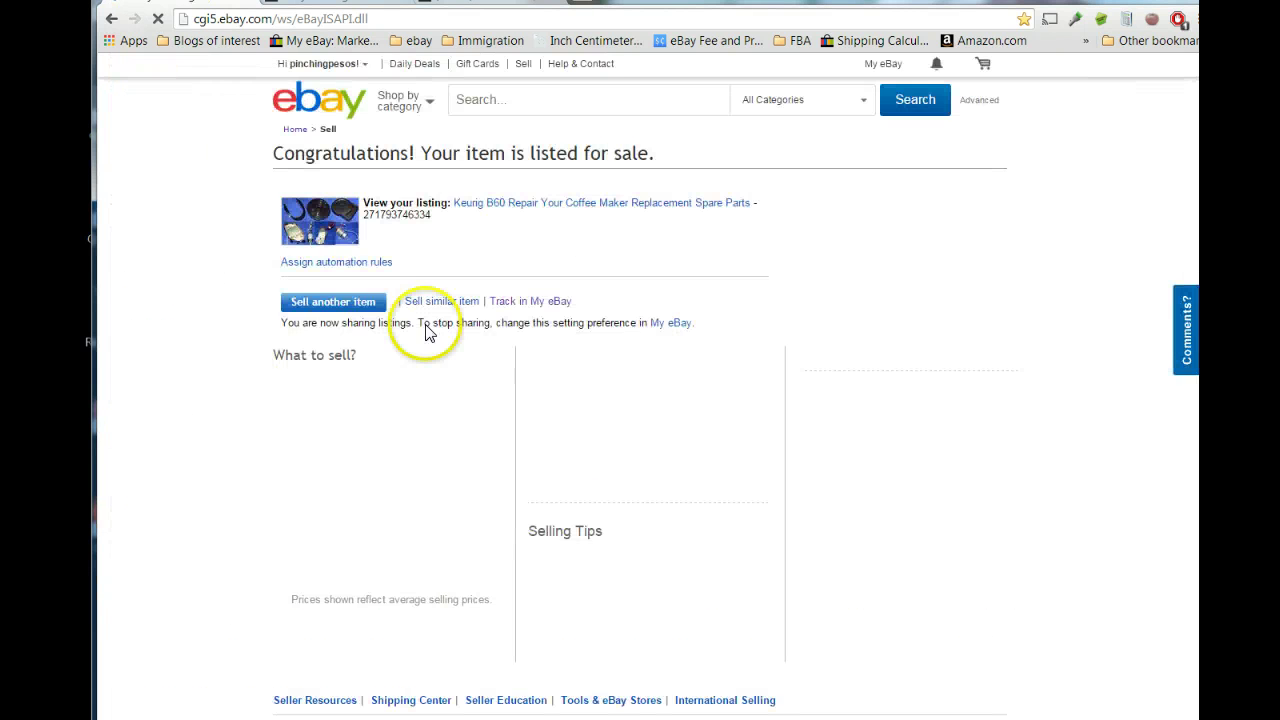
Open the published listing and check the photo and price of the Water Reservoir Suction Hose, Top Puncture Needle and Drip Tray variations.
click(519, 212)
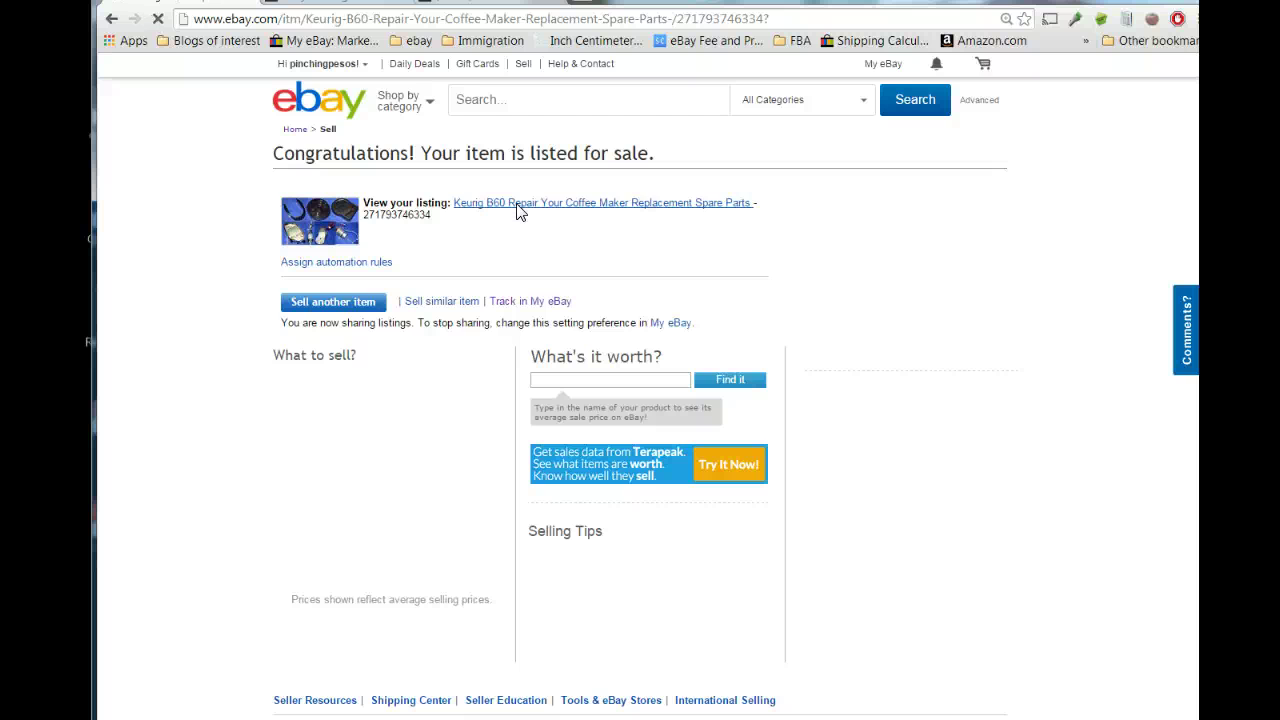
scroll(310, 297, down, 1)
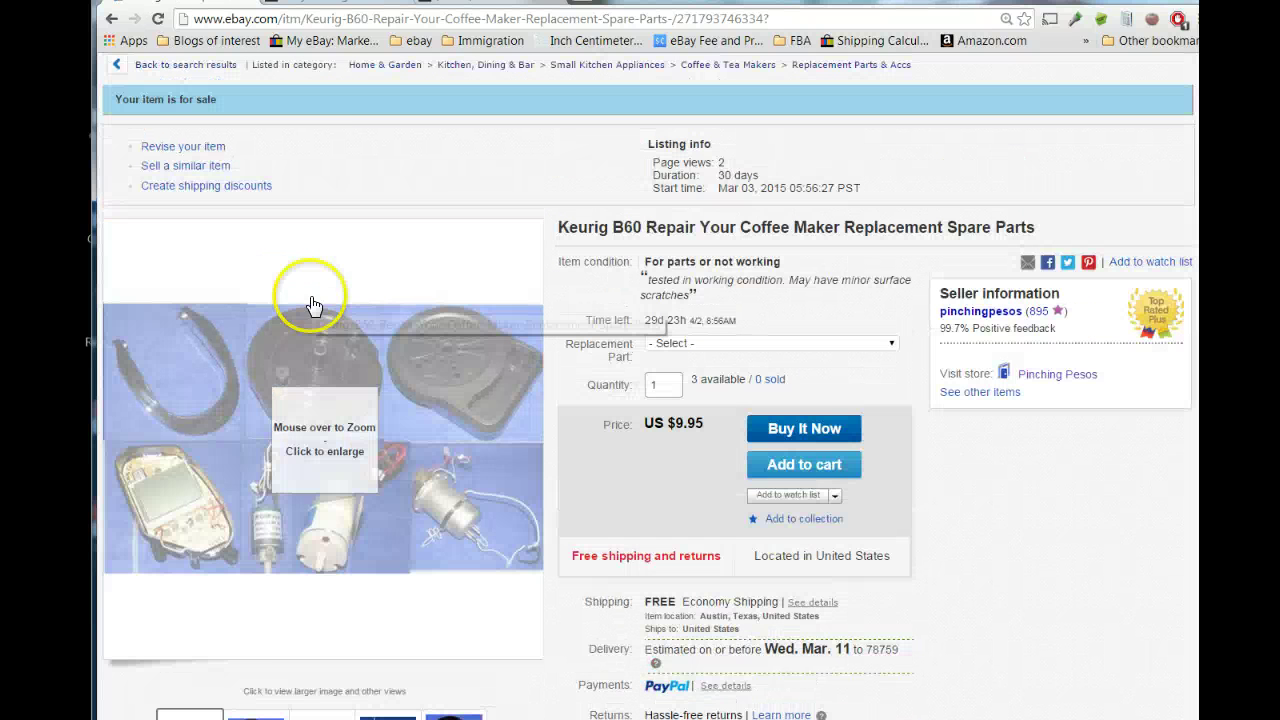
mouse_move(257, 486)
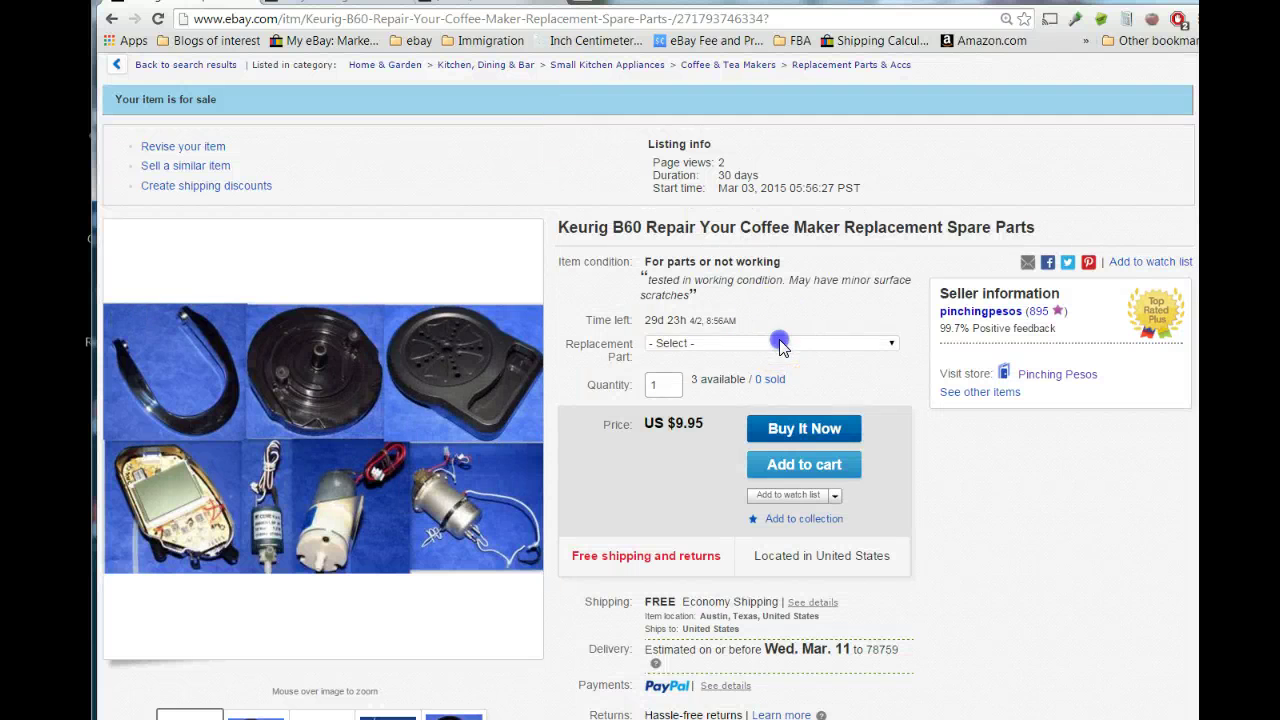
click(790, 343)
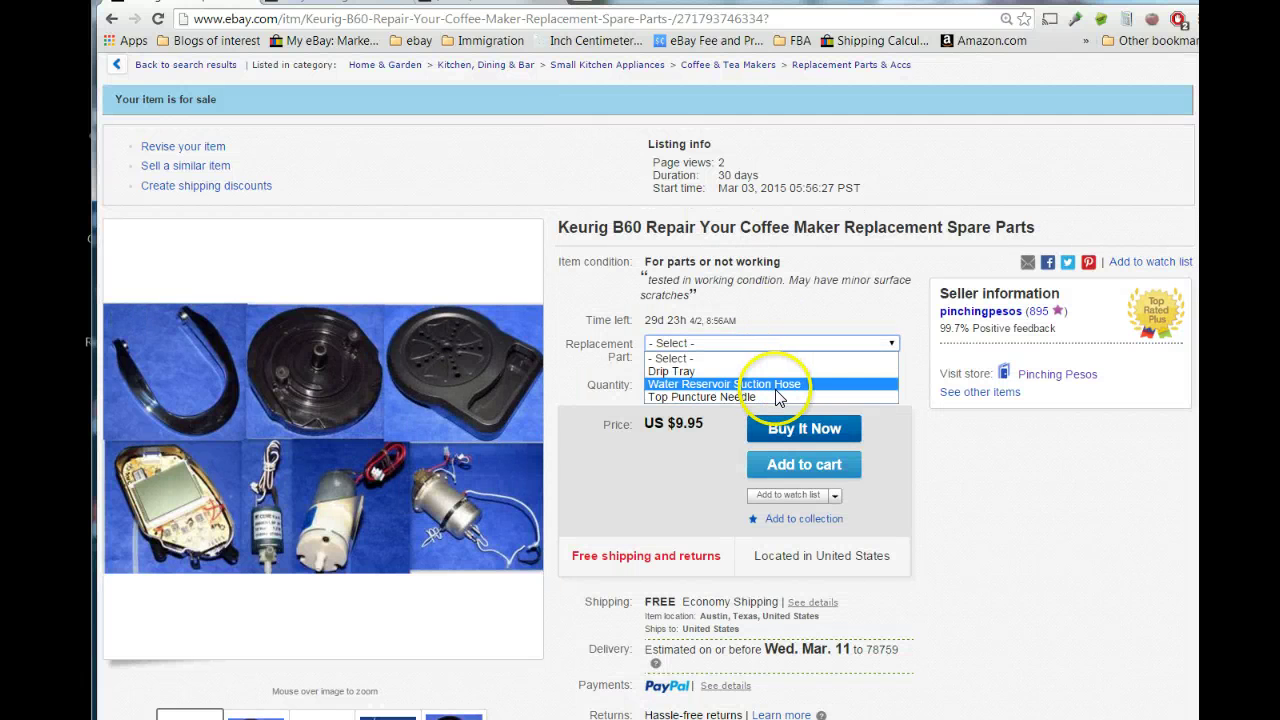
click(776, 386)
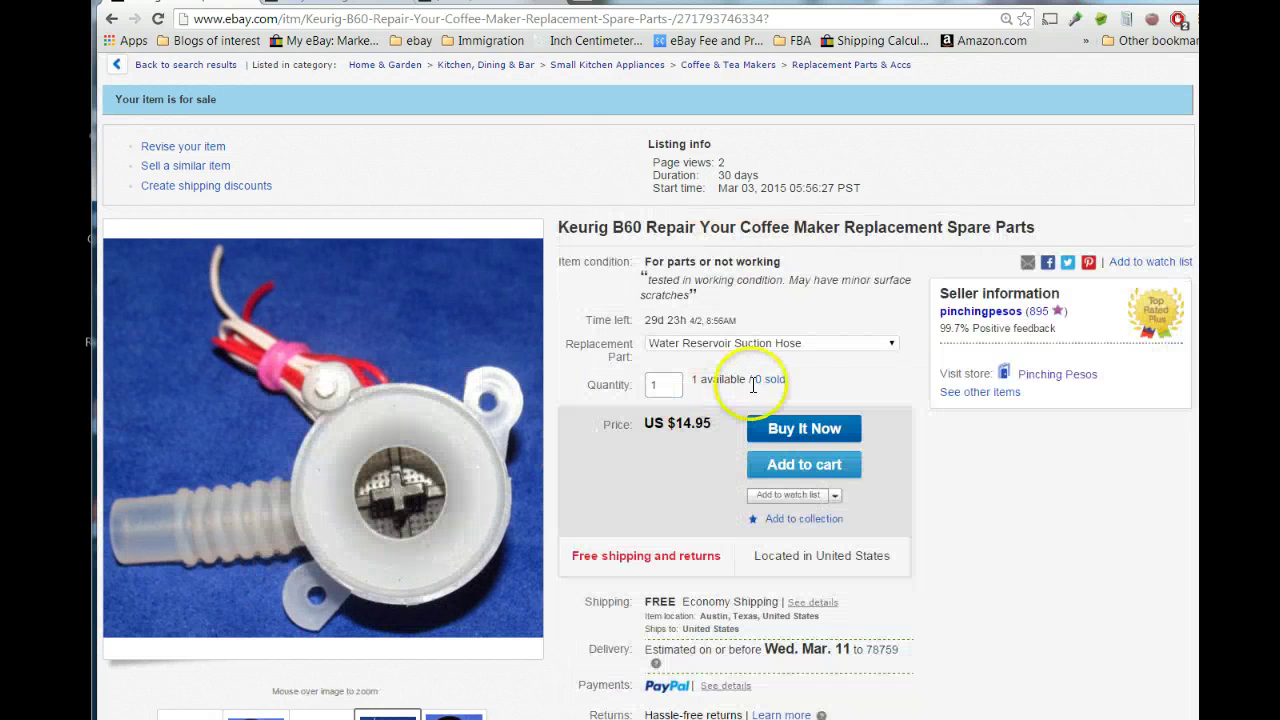
click(766, 343)
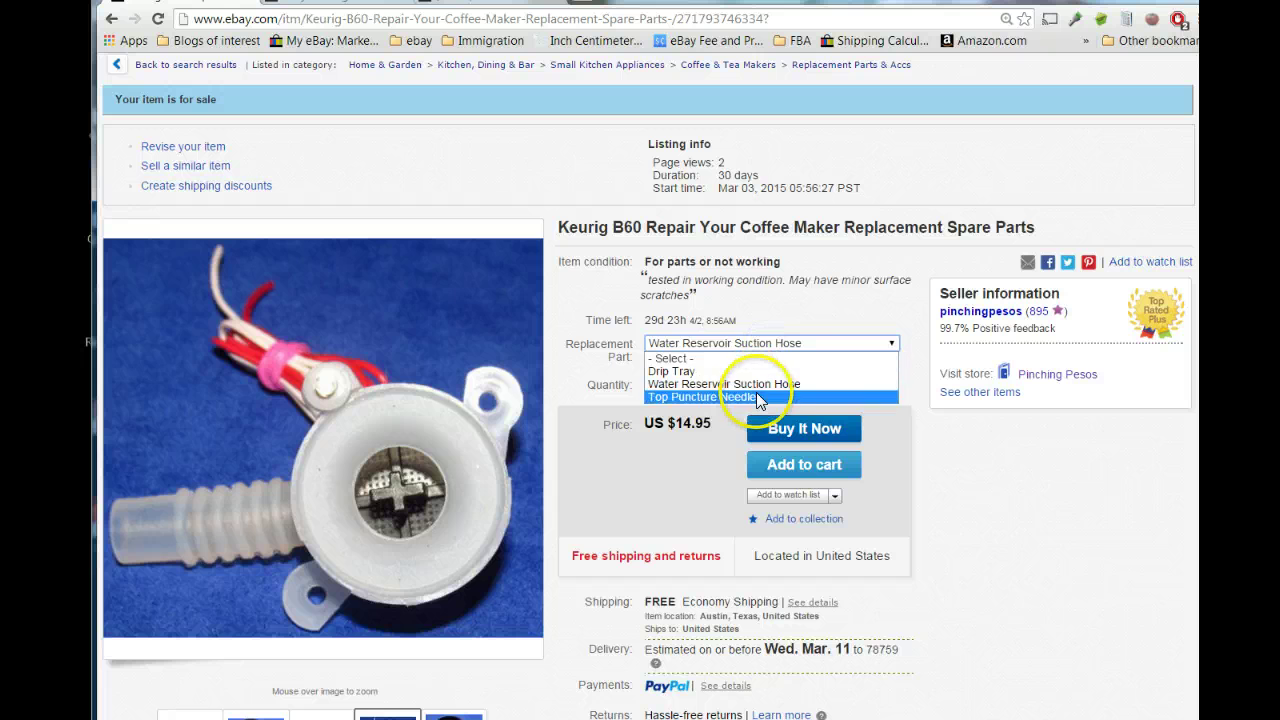
click(758, 397)
click(766, 342)
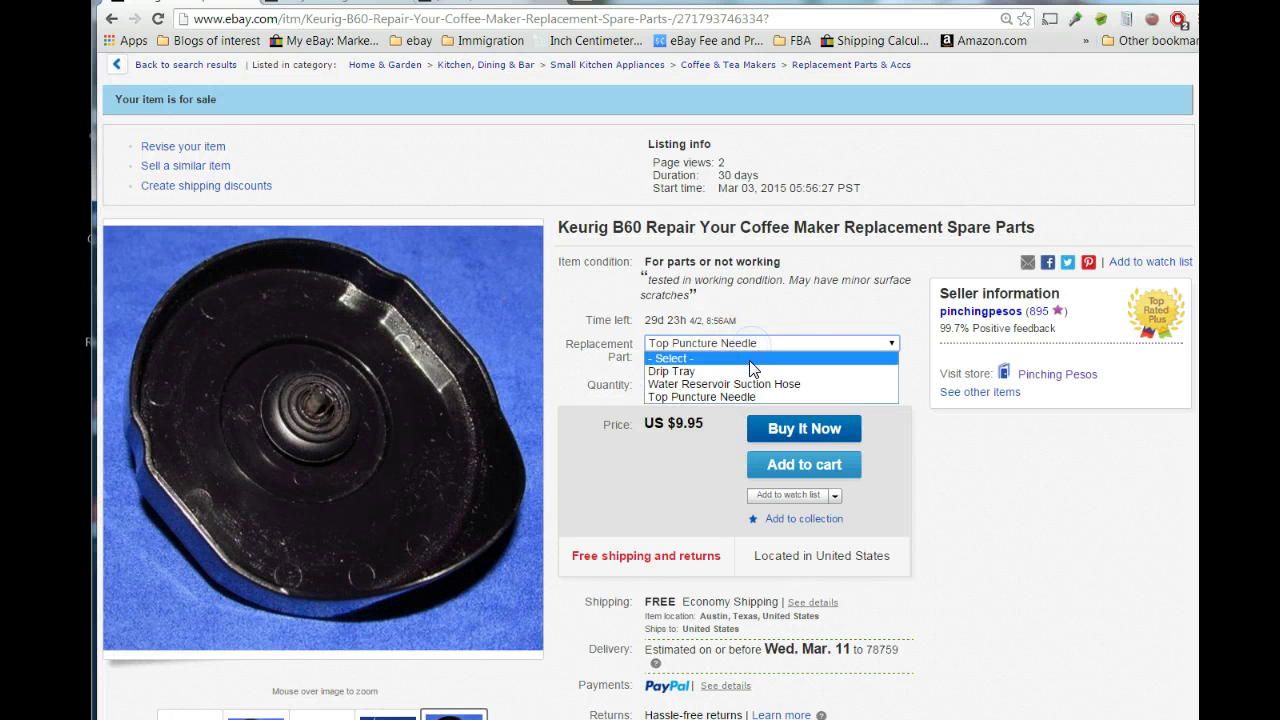
click(752, 371)
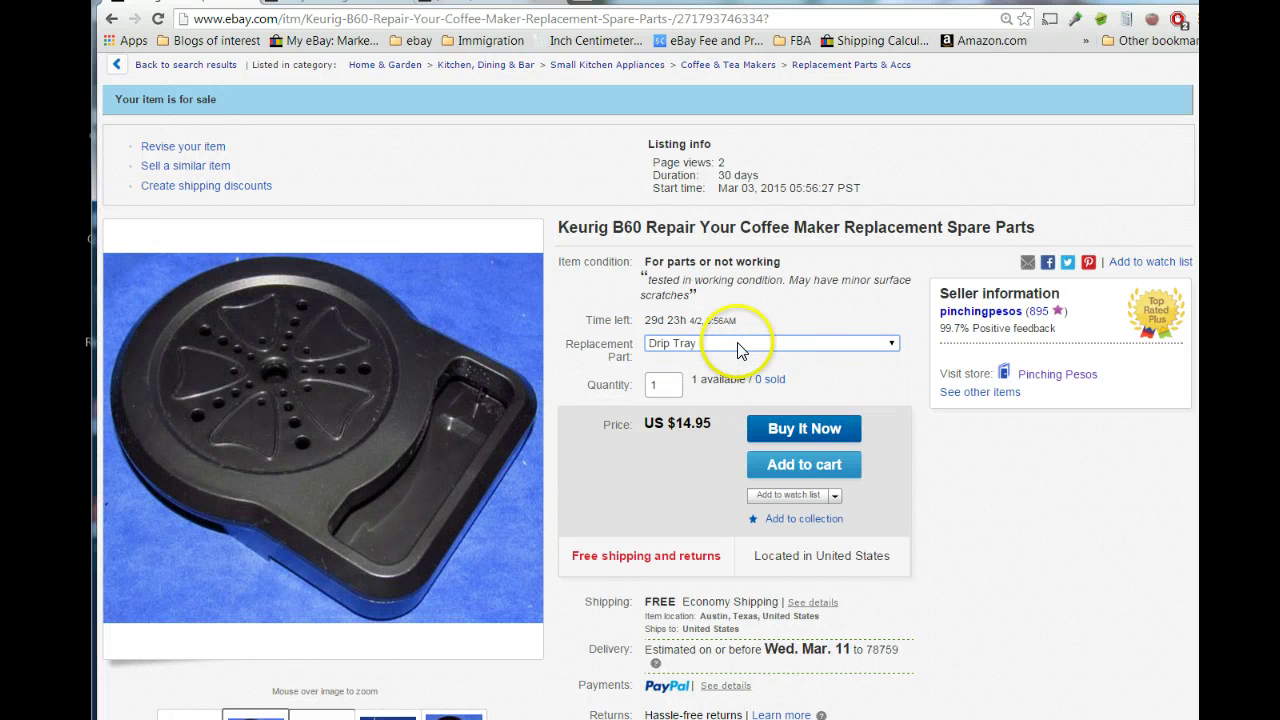
Examine the published listing's item specifics and its full item description with the bulleted part names.
scroll(830, 450, down, 5)
scroll(836, 456, down, 5)
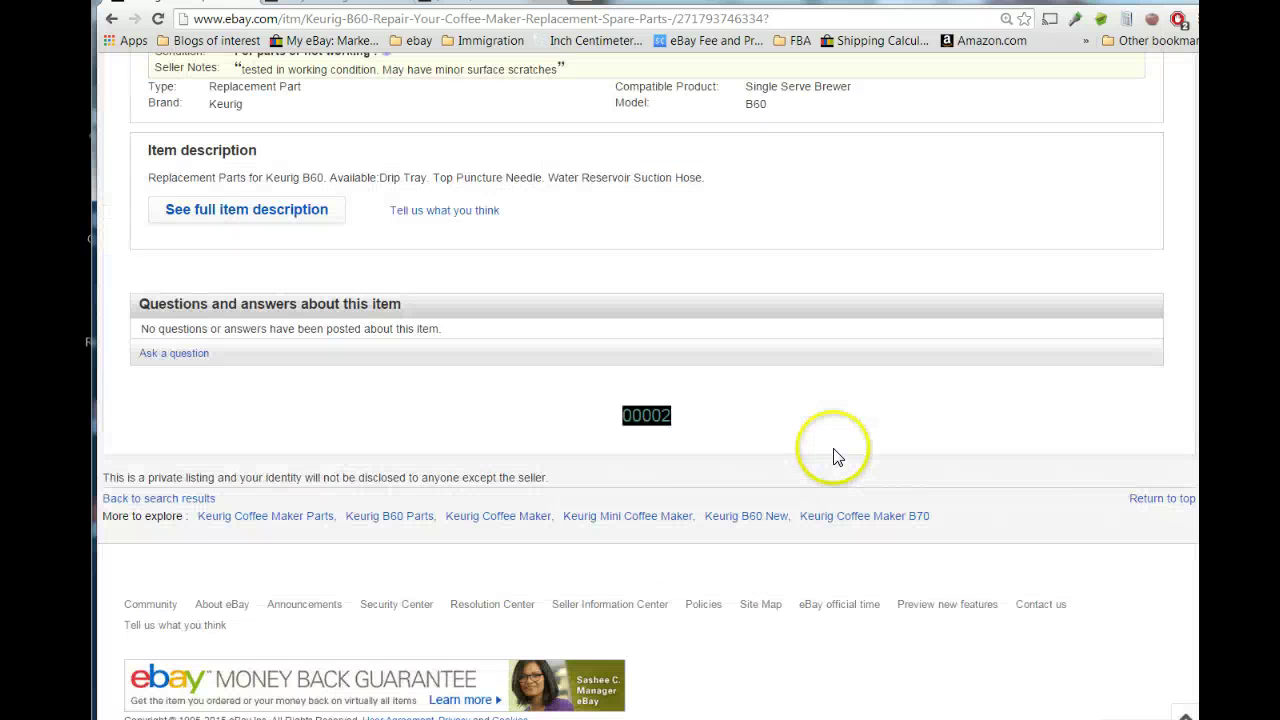
scroll(450, 404, up, 2)
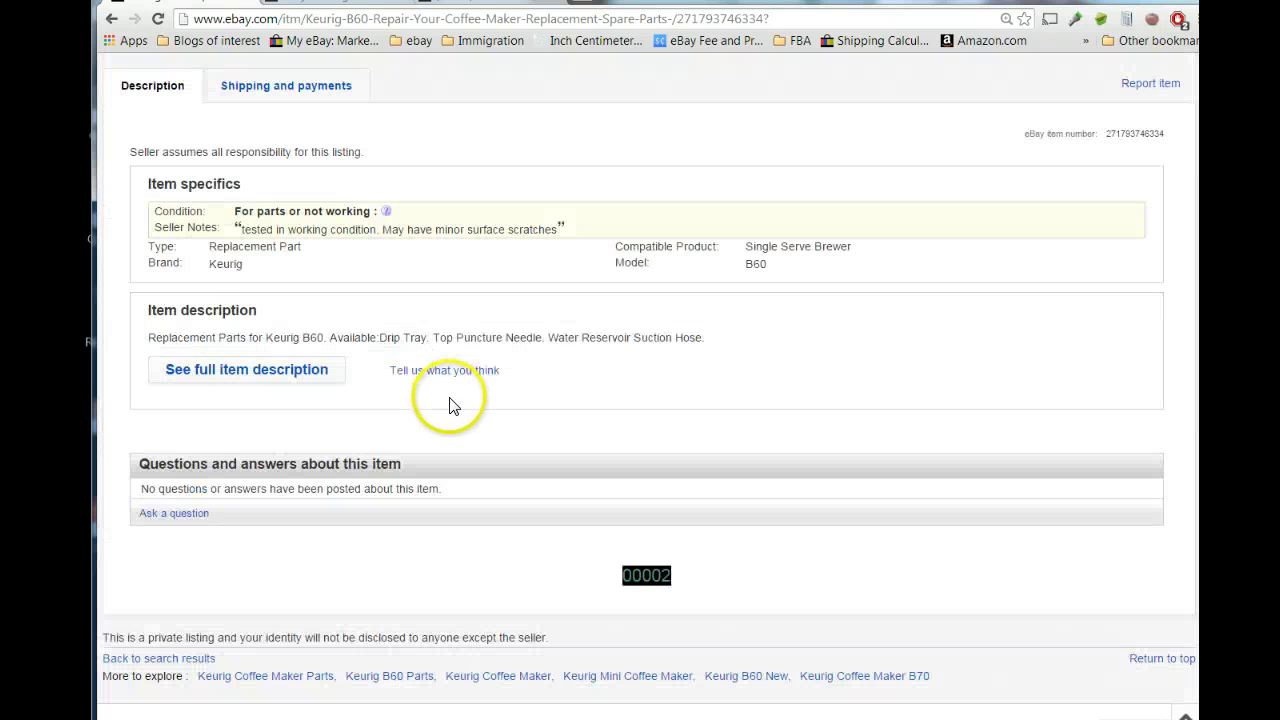
click(240, 371)
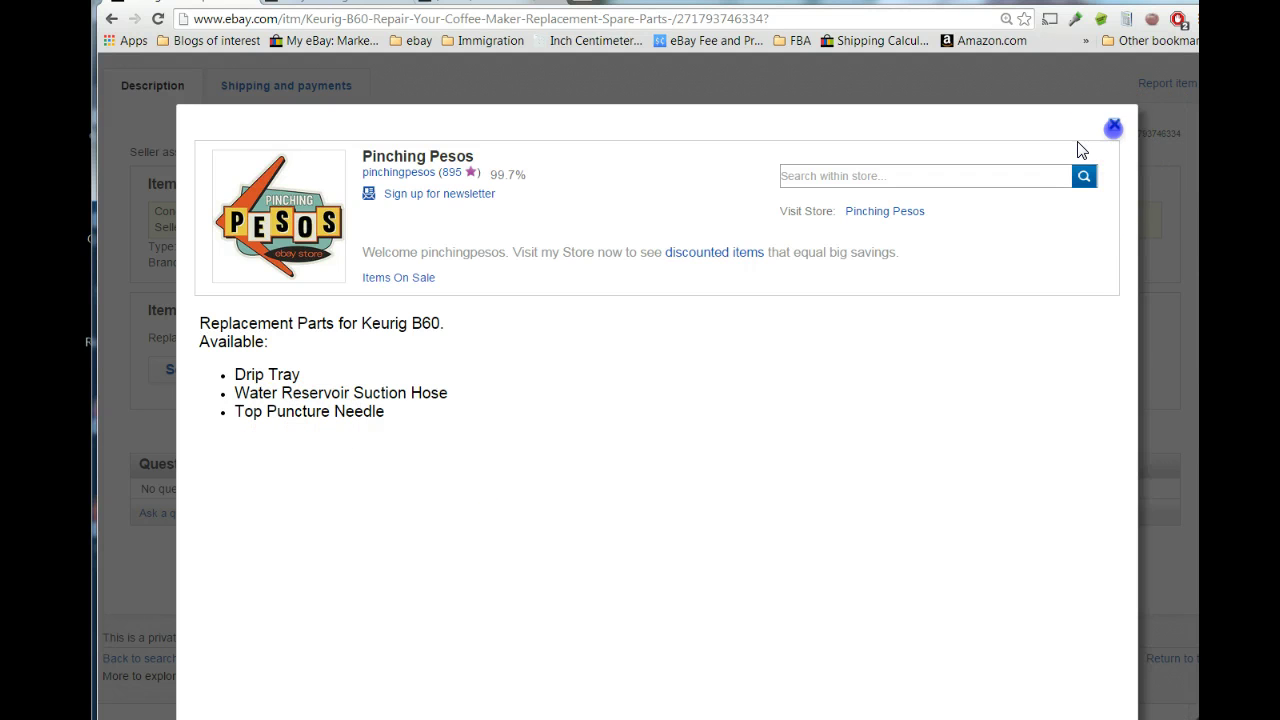
click(1114, 126)
scroll(586, 537, down, 7)
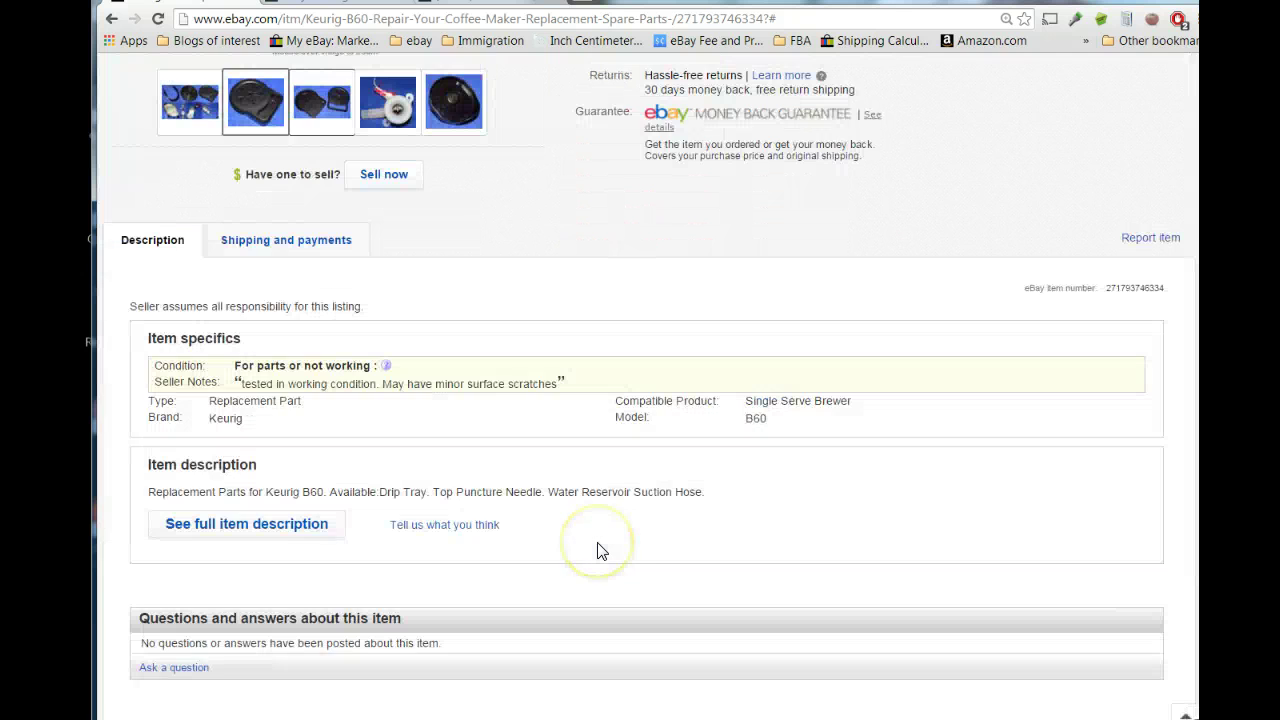
scroll(600, 551, down, 3)
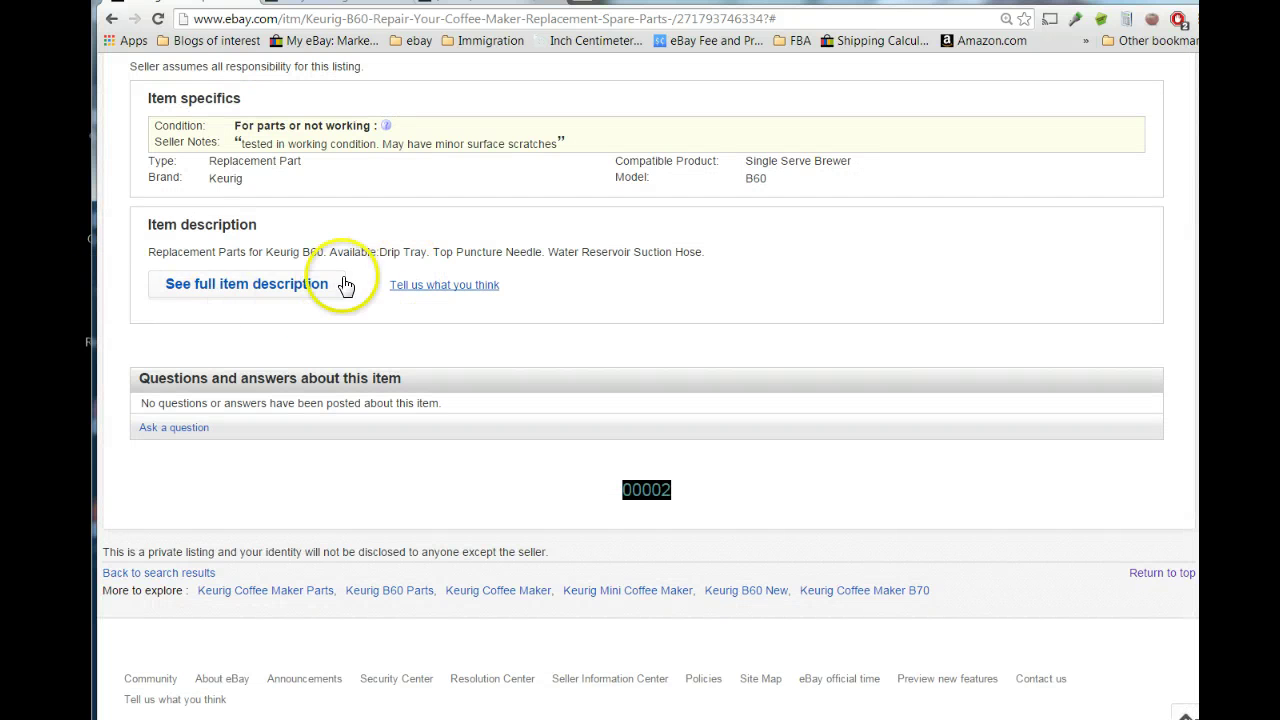
scroll(1037, 418, up, 8)
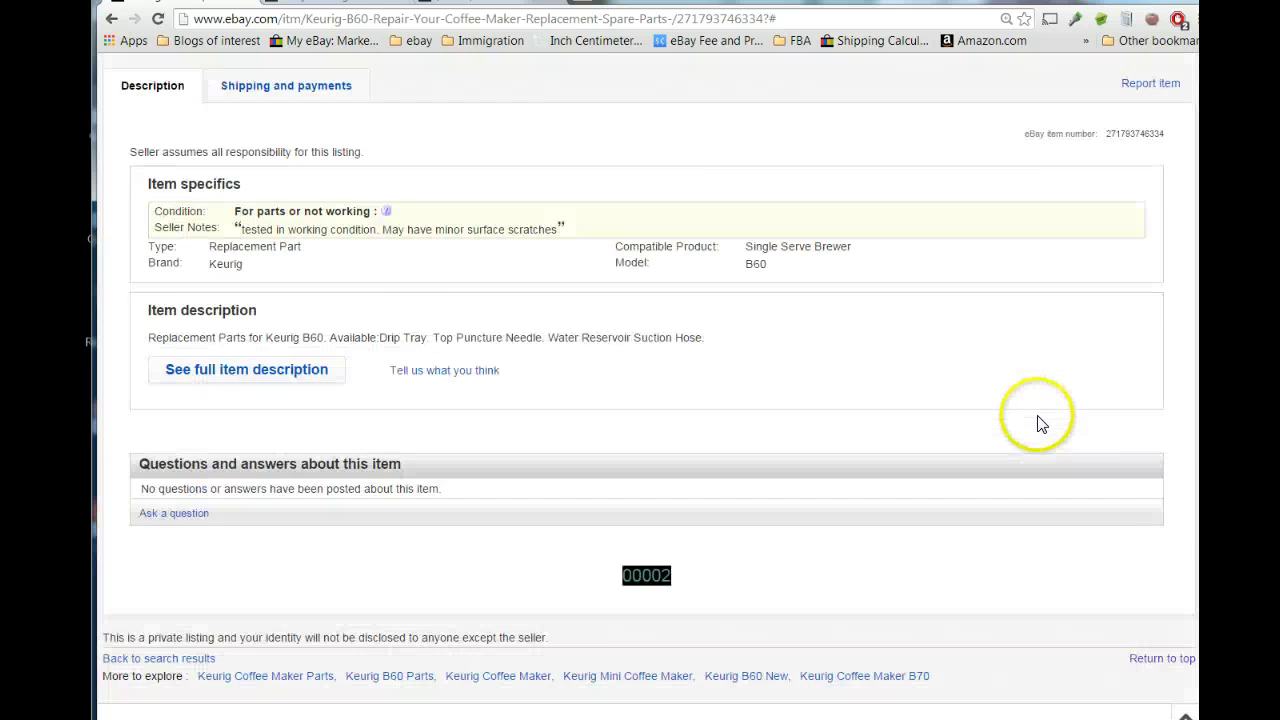